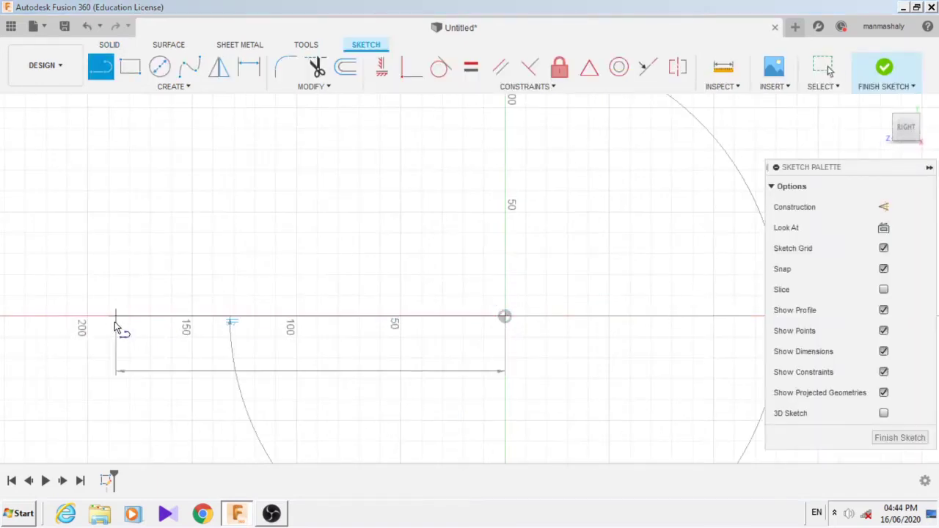
Draw line runs for the shank's end and top edges and the rectangular prong outline.
{"action": "left_click", "coordinate": [109, 316]}
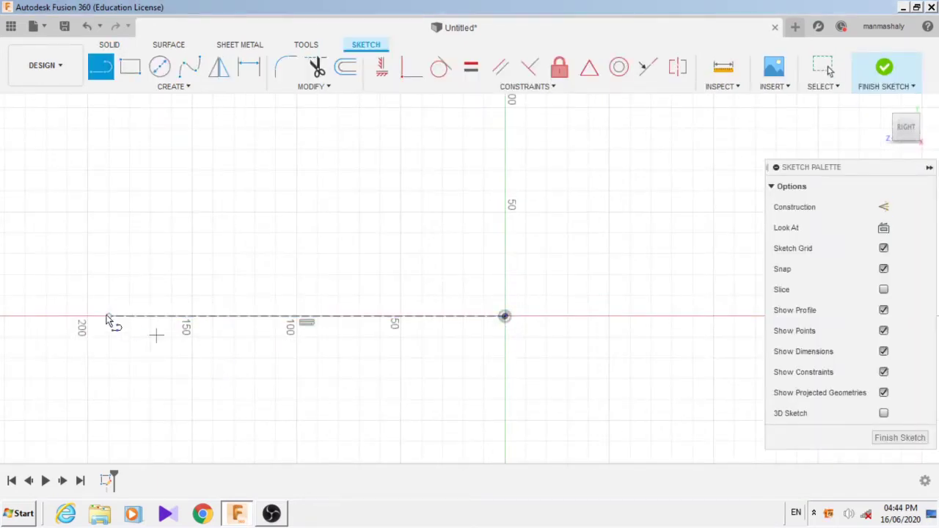
{"action": "left_click", "coordinate": [108, 269]}
{"action": "left_click", "coordinate": [338, 269]}
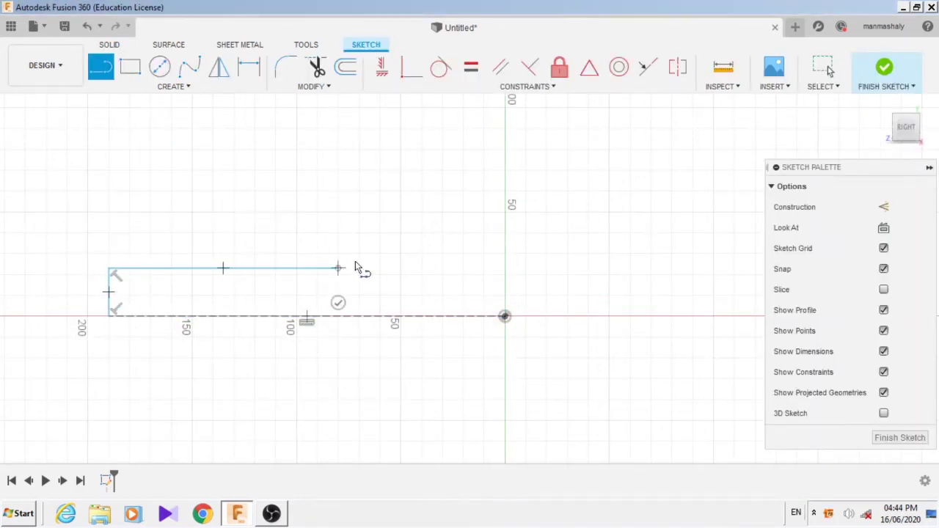
{"action": "key", "text": "Escape"}
{"action": "left_click", "coordinate": [392, 190]}
{"action": "left_click", "coordinate": [504, 189]}
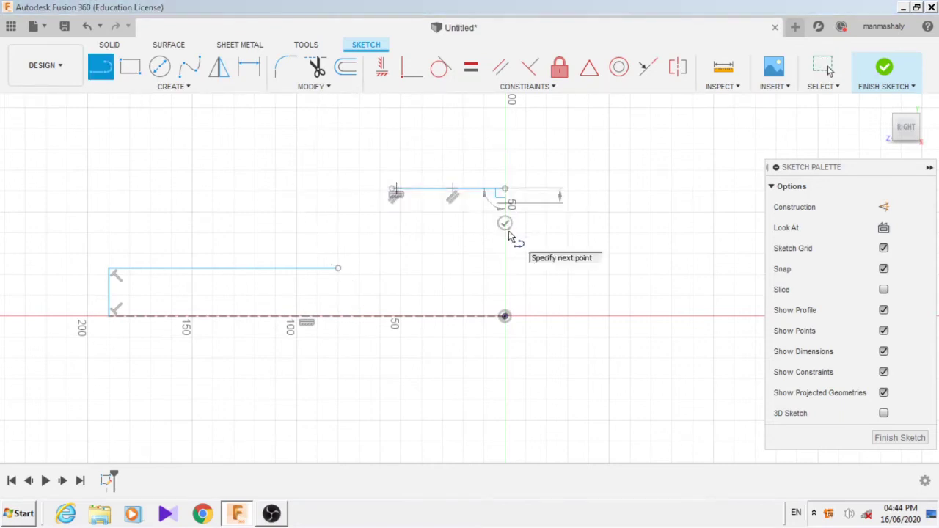
{"action": "left_click", "coordinate": [505, 240]}
{"action": "left_click", "coordinate": [390, 241]}
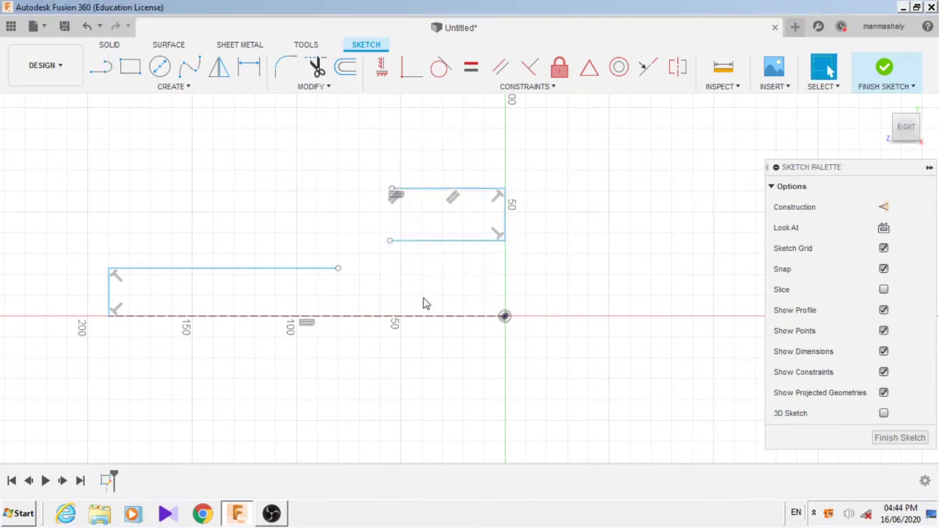
Draw a circle centred on the axis, sized to reach the prong.
{"action": "left_click", "coordinate": [159, 66]}
{"action": "left_click", "coordinate": [393, 317]}
{"action": "left_click", "coordinate": [342, 371]}
{"action": "key", "text": "Escape"}
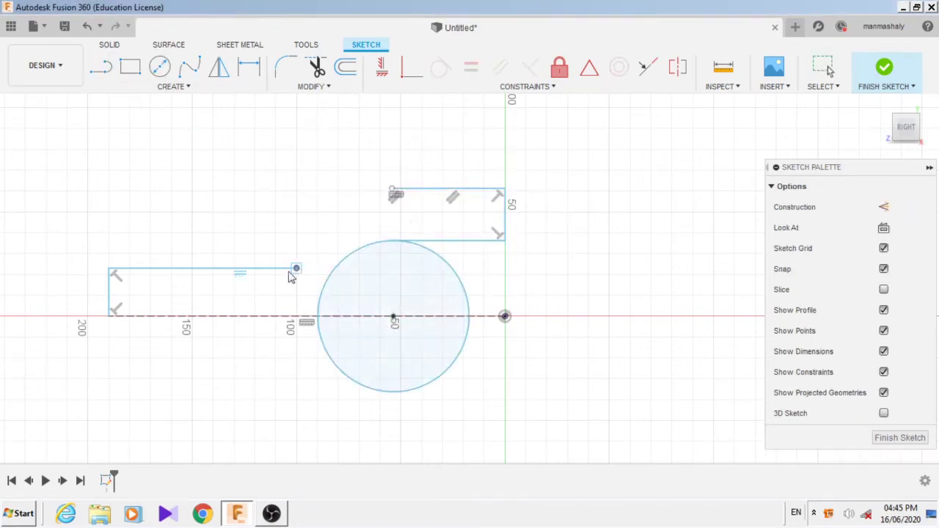
{"action": "key", "text": "c"}
{"action": "left_click", "coordinate": [287, 269]}
{"action": "key", "text": "Escape"}
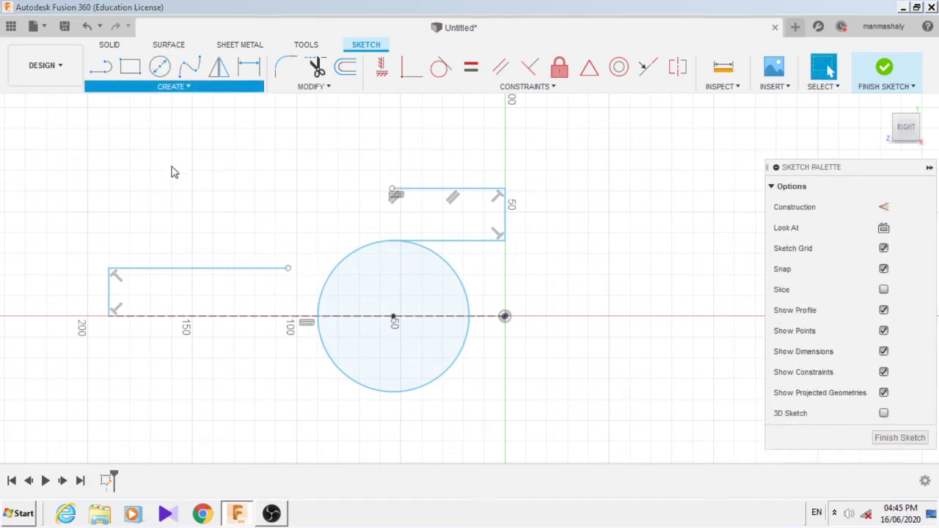
Sweep an S-curve from shank to prong, make it tangent, and trim the circle to a quarter arc.
{"action": "key", "text": "l"}
{"action": "left_click_drag", "start_coordinate": [288, 269], "coordinate": [393, 190]}
{"action": "key", "text": "Escape"}
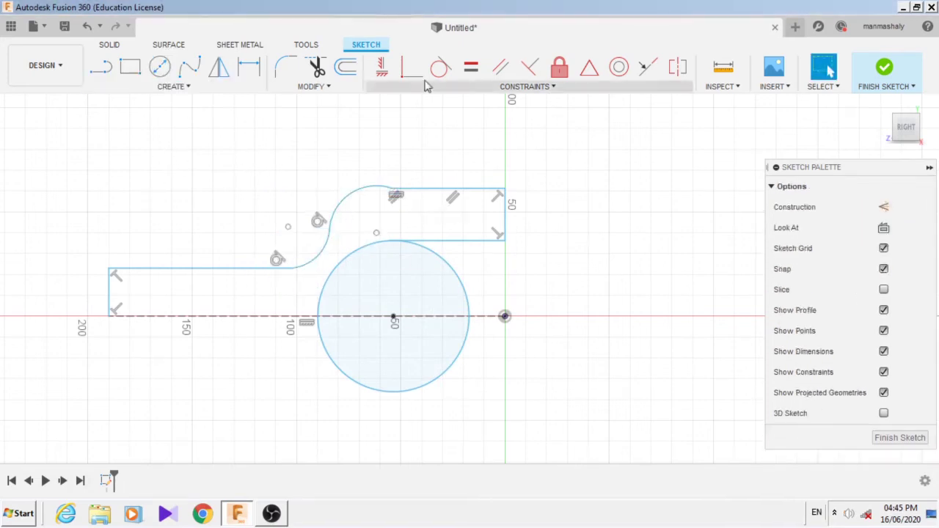
{"action": "left_click", "coordinate": [441, 67]}
{"action": "left_click", "coordinate": [351, 194]}
{"action": "left_click", "coordinate": [395, 190]}
{"action": "left_click", "coordinate": [378, 193]}
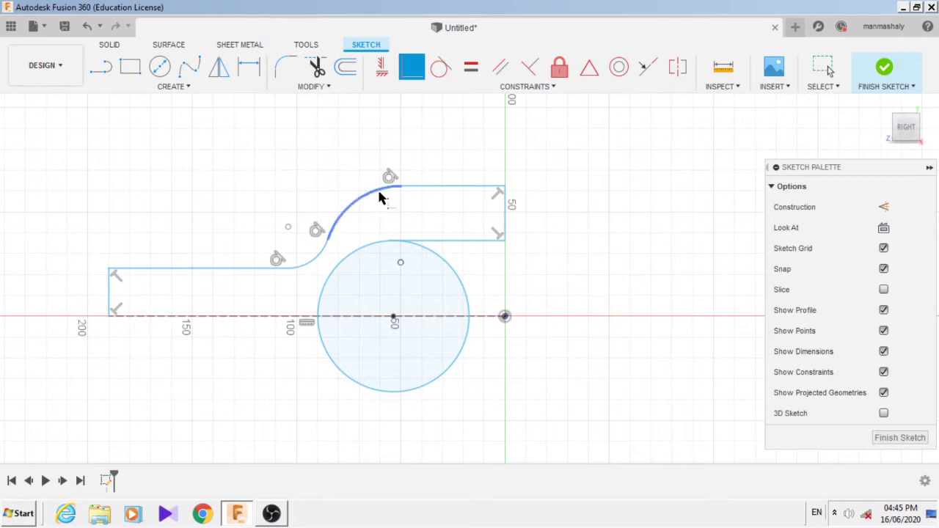
{"action": "key", "text": "t"}
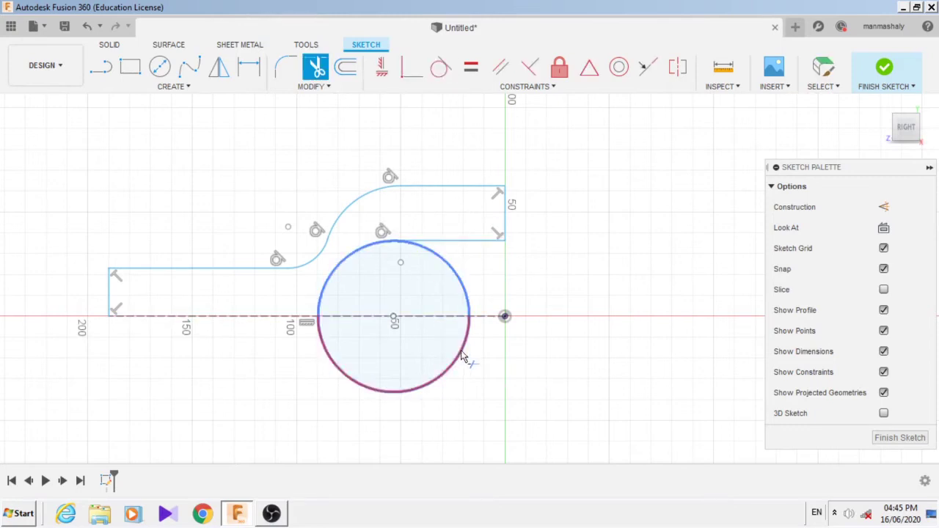
{"action": "left_click", "coordinate": [465, 357]}
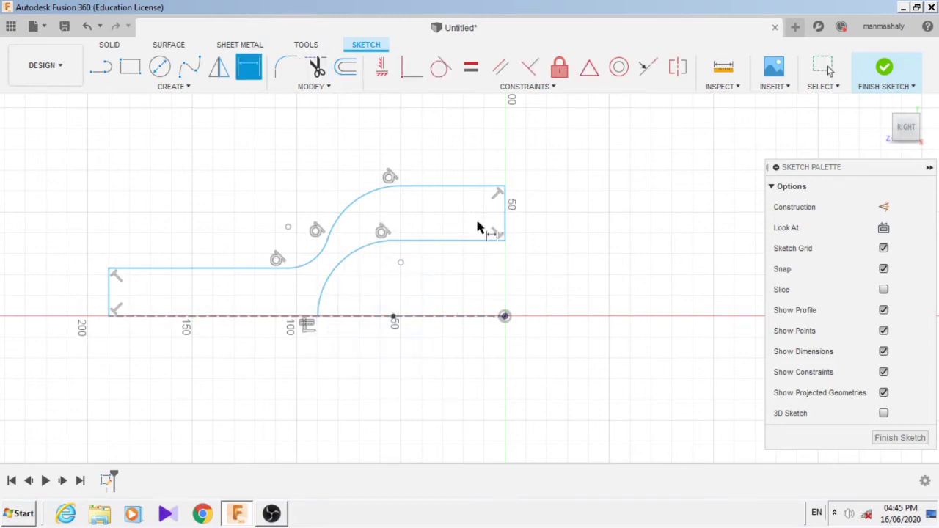
Dimension the prong: 28 height, 22.50 offset from the axis, and 75 length.
{"action": "left_click", "coordinate": [504, 216]}
{"action": "left_click", "coordinate": [551, 220]}
{"action": "type", "text": "28"}
{"action": "key", "text": "Return"}
{"action": "left_click", "coordinate": [462, 250]}
{"action": "left_click", "coordinate": [505, 316]}
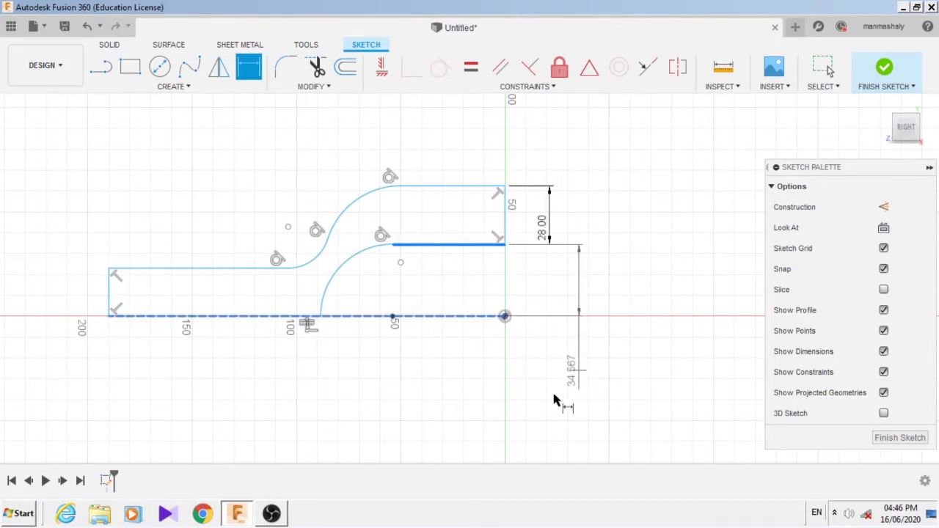
{"action": "left_click", "coordinate": [555, 399]}
{"action": "type", "text": "22.5"}
{"action": "key", "text": "Return"}
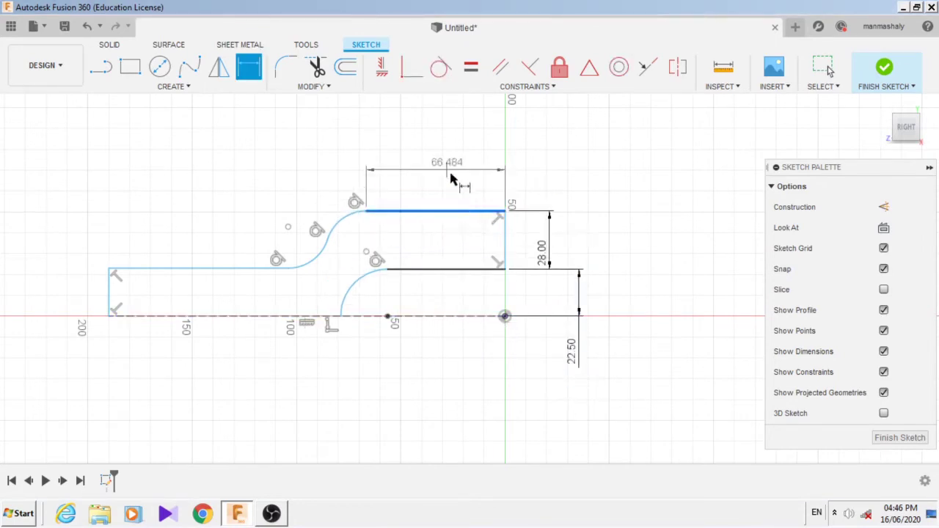
{"action": "type", "text": "75"}
{"action": "key", "text": "Return"}
Add a vertical line from the prong corner to the origin and dimension the outer curve radius.
{"action": "key", "text": "l"}
{"action": "left_click", "coordinate": [522, 270]}
{"action": "left_click", "coordinate": [505, 316]}
{"action": "key", "text": "Escape"}
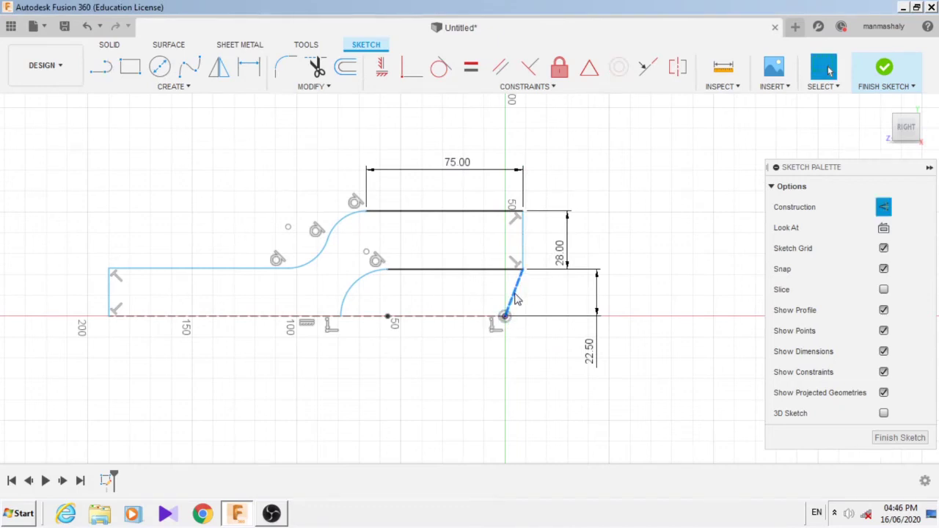
{"action": "key", "text": "v"}
{"action": "left_click", "coordinate": [317, 192]}
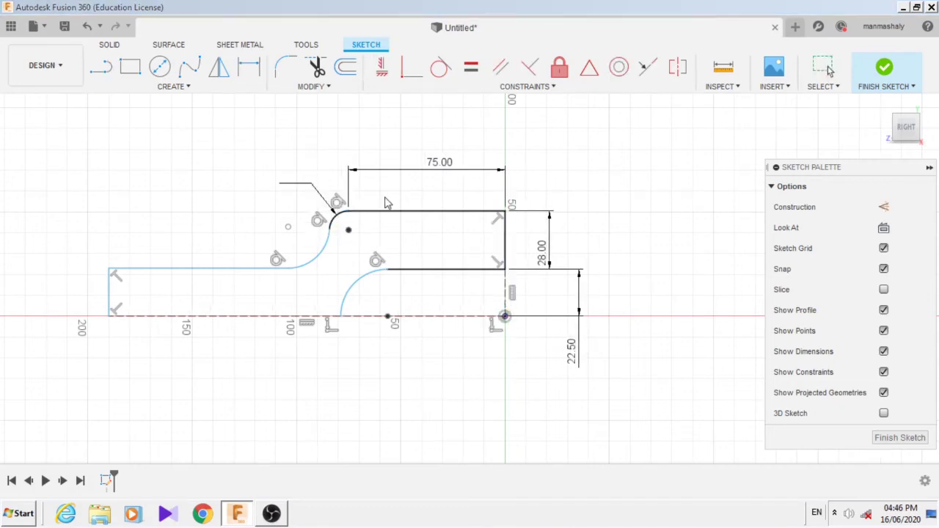
{"action": "key", "text": "Return"}
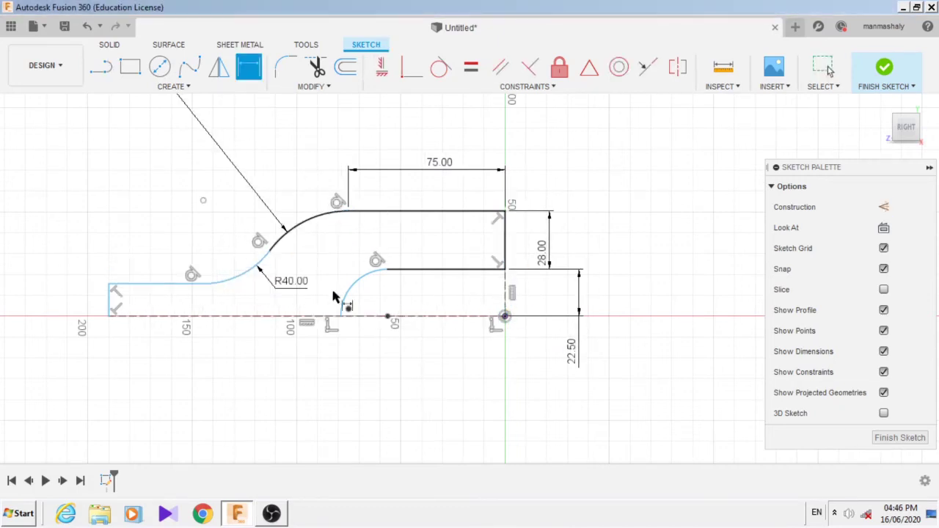
{"action": "left_click", "coordinate": [350, 277]}
{"action": "key", "text": "Escape"}
{"action": "key", "text": "Escape"}
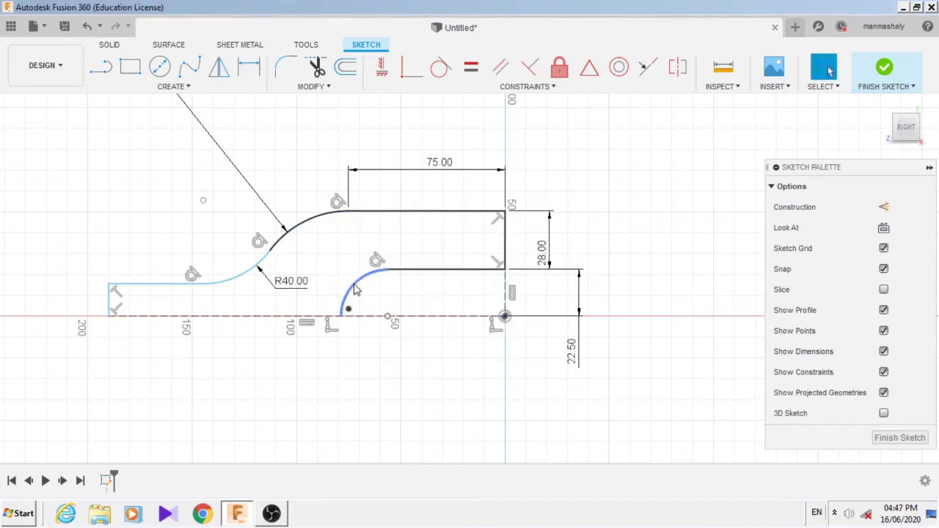
{"action": "left_click", "coordinate": [410, 301]}
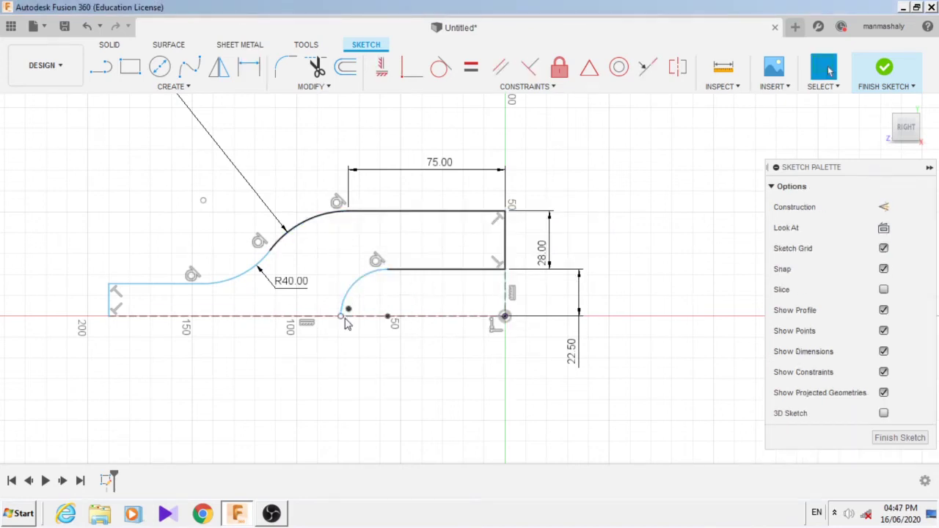
{"action": "key", "text": "Escape"}
Make a vertical construction line and set its spacing from the arc centre to 38.
{"action": "left_click", "coordinate": [447, 318]}
{"action": "key", "text": "Escape"}
{"action": "key", "text": "x"}
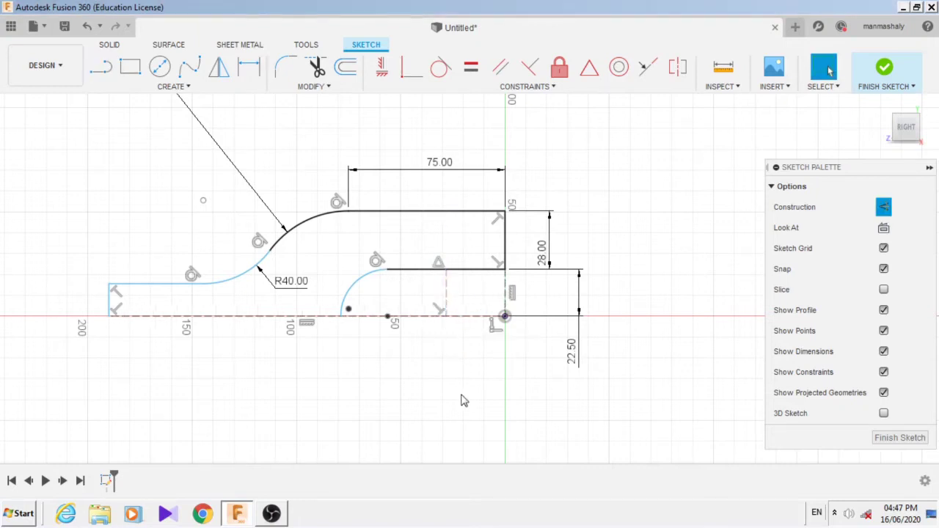
{"action": "left_click", "coordinate": [387, 317]}
{"action": "left_click", "coordinate": [411, 346]}
{"action": "type", "text": "38"}
{"action": "key", "text": "Return"}
Dimension the shank with a 21 height and a 165 length.
{"action": "middle_click_drag", "start_coordinate": [225, 336], "coordinate": [348, 314]}
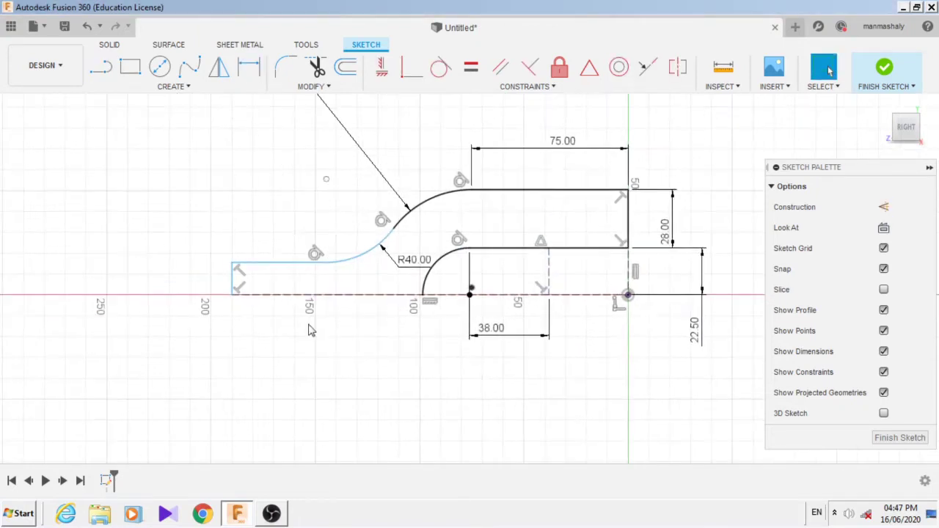
{"action": "left_click", "coordinate": [278, 263]}
{"action": "key", "text": "Escape"}
{"action": "key", "text": "d"}
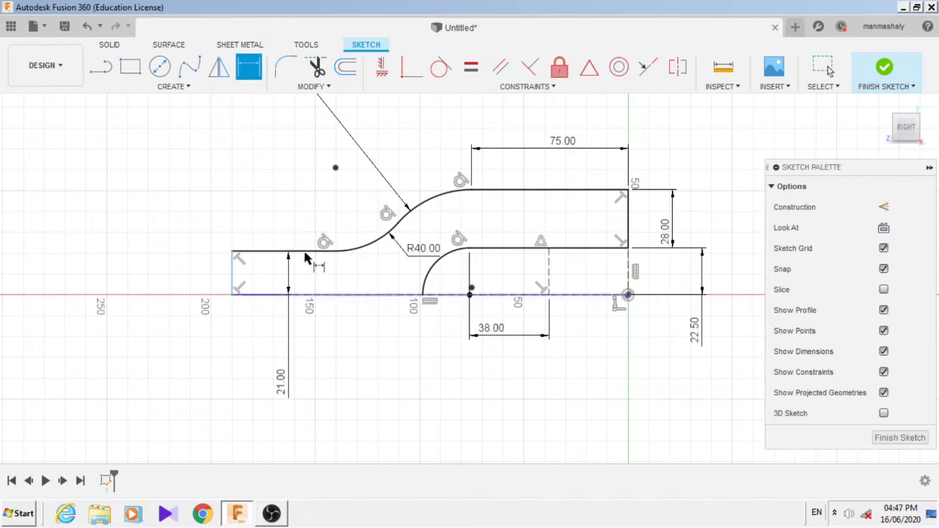
{"action": "left_click", "coordinate": [299, 253]}
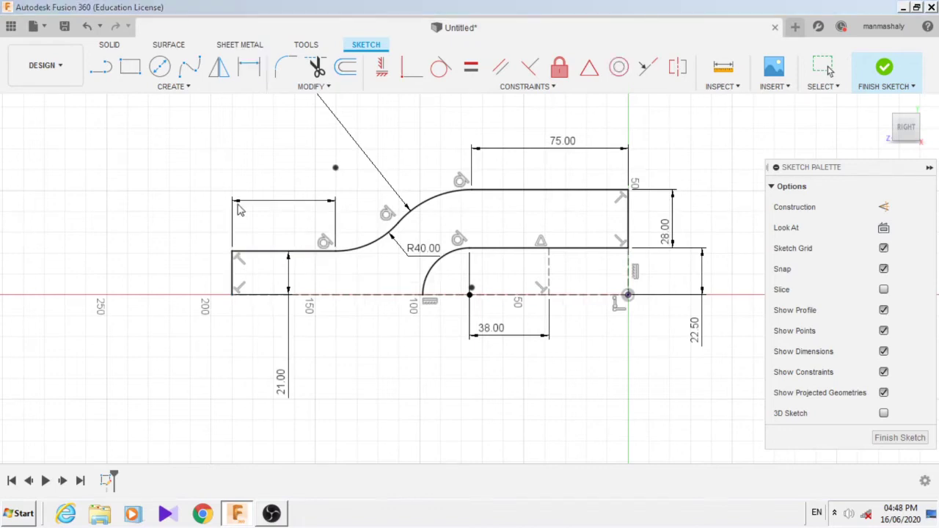
{"action": "left_click", "coordinate": [237, 210]}
{"action": "type", "text": "165"}
{"action": "key", "text": "Return"}
{"action": "scroll", "coordinate": [346, 298], "scroll_direction": "down", "scroll_amount": 3}
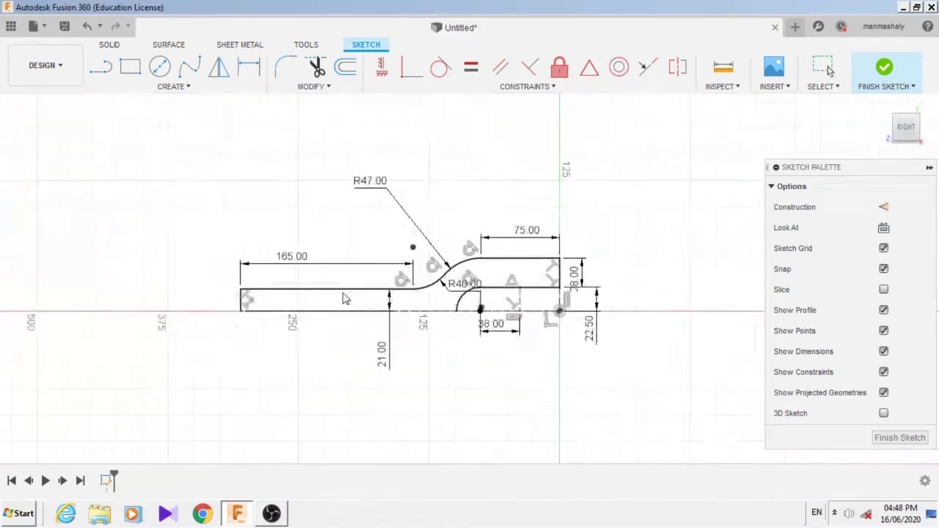
Mirror the half outline about the bottom axis line into a full fork profile.
{"action": "left_click", "coordinate": [900, 437]}
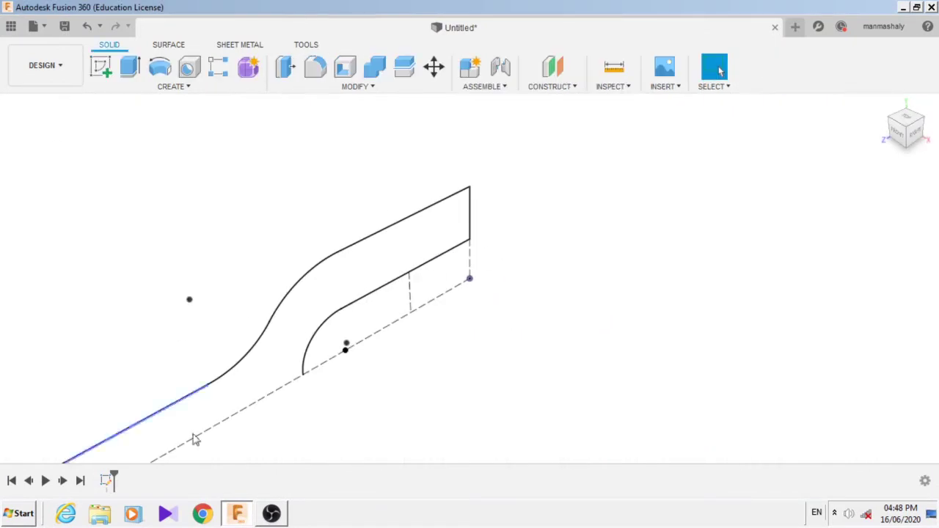
{"action": "key", "text": "ctrl+z"}
{"action": "left_click", "coordinate": [219, 66]}
{"action": "left_click", "coordinate": [286, 294]}
{"action": "left_click", "coordinate": [669, 207]}
{"action": "left_click", "coordinate": [294, 314]}
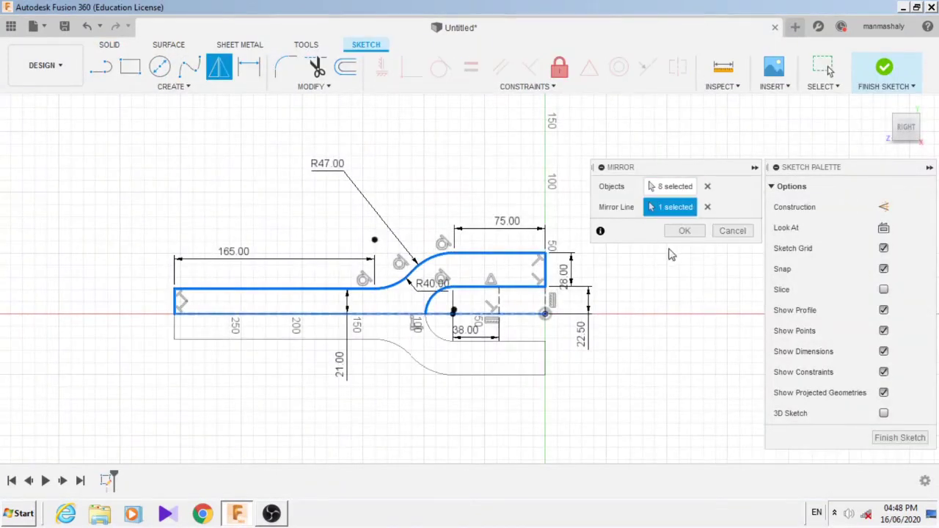
{"action": "left_click", "coordinate": [684, 230]}
Extrude the fork profile symmetrically by 75 mm.
{"action": "left_click", "coordinate": [884, 67]}
{"action": "key", "text": "e"}
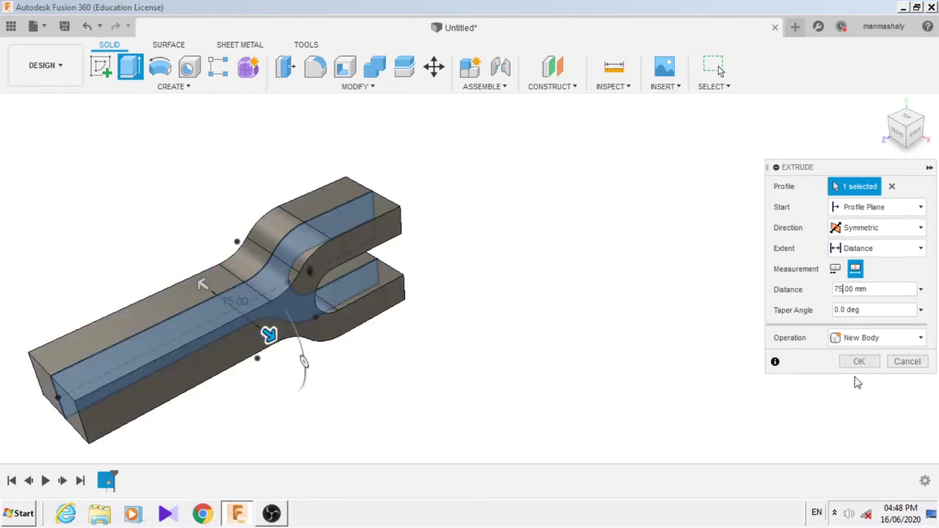
{"action": "left_click", "coordinate": [859, 361]}
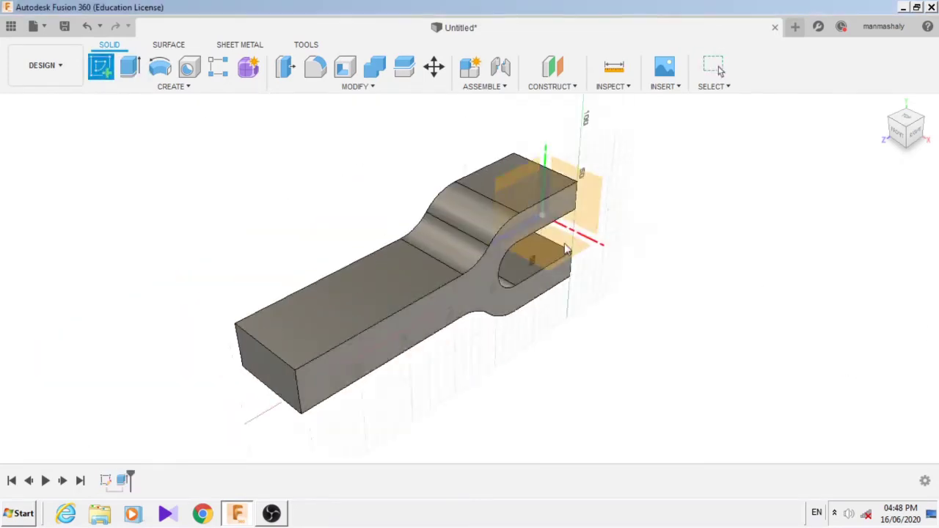
Sketch on the fork face with projected edges and a Ø75 circle.
{"action": "left_click", "coordinate": [566, 249]}
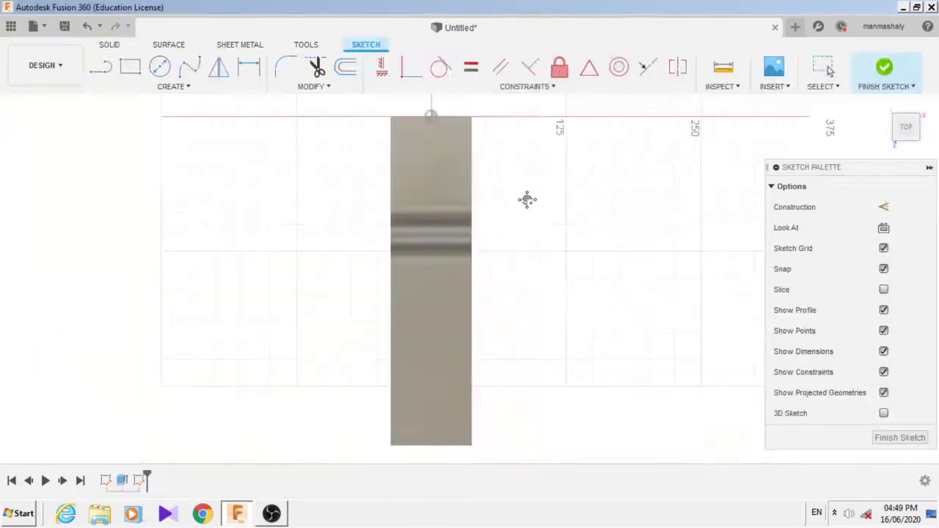
{"action": "key", "text": "p"}
{"action": "left_click", "coordinate": [460, 214]}
{"action": "left_click", "coordinate": [682, 260]}
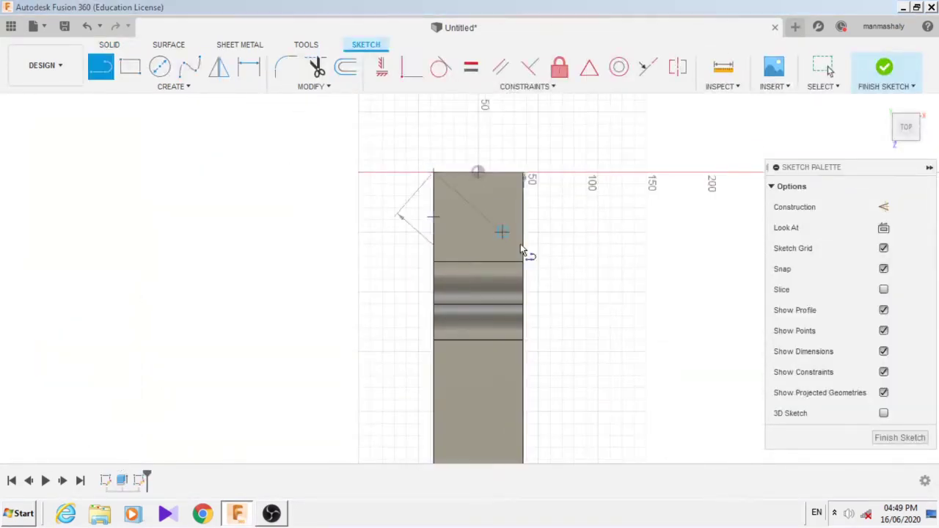
{"action": "key", "text": "c"}
{"action": "left_click", "coordinate": [478, 216]}
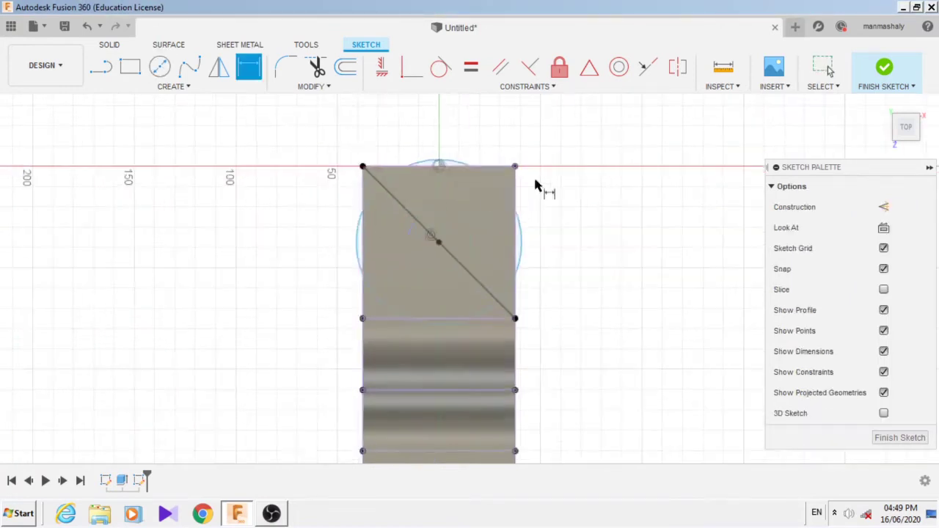
{"action": "key", "text": "d"}
{"action": "left_click", "coordinate": [524, 237]}
{"action": "left_click", "coordinate": [559, 185]}
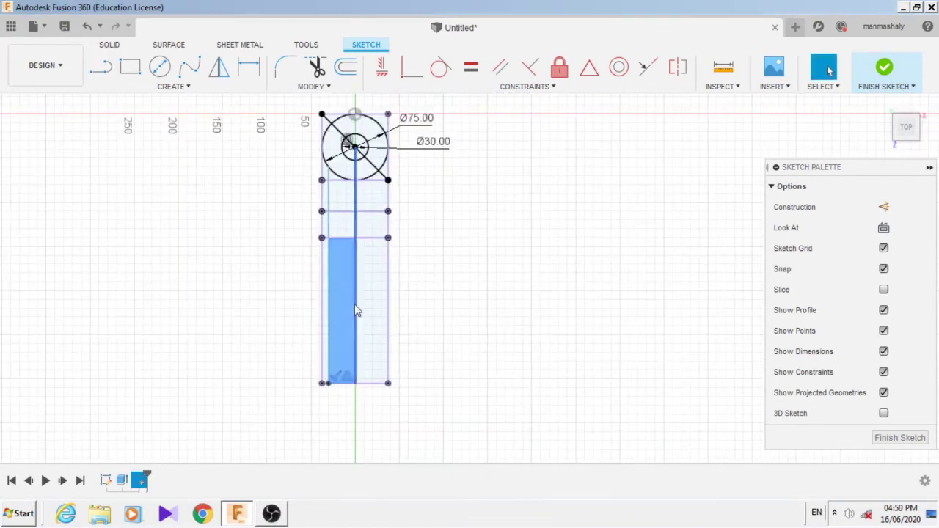
Mirror the slot curves, set the vertical lines 42 apart, and finish the sketch.
{"action": "left_click", "coordinate": [219, 67]}
{"action": "left_click", "coordinate": [369, 212]}
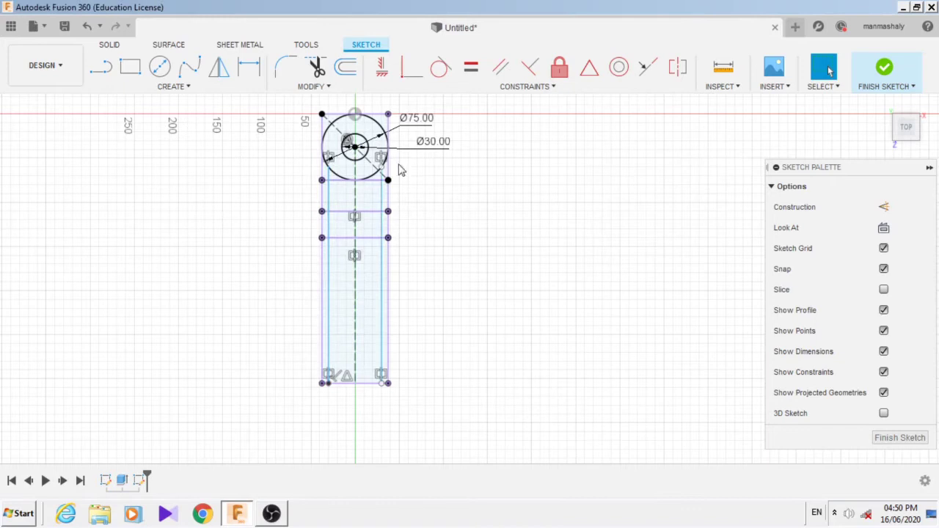
{"action": "scroll", "coordinate": [372, 211], "scroll_direction": "up", "scroll_amount": 2}
{"action": "key", "text": "d"}
{"action": "left_click", "coordinate": [289, 223]}
{"action": "left_click", "coordinate": [461, 250]}
{"action": "type", "text": "42"}
{"action": "key", "text": "Return"}
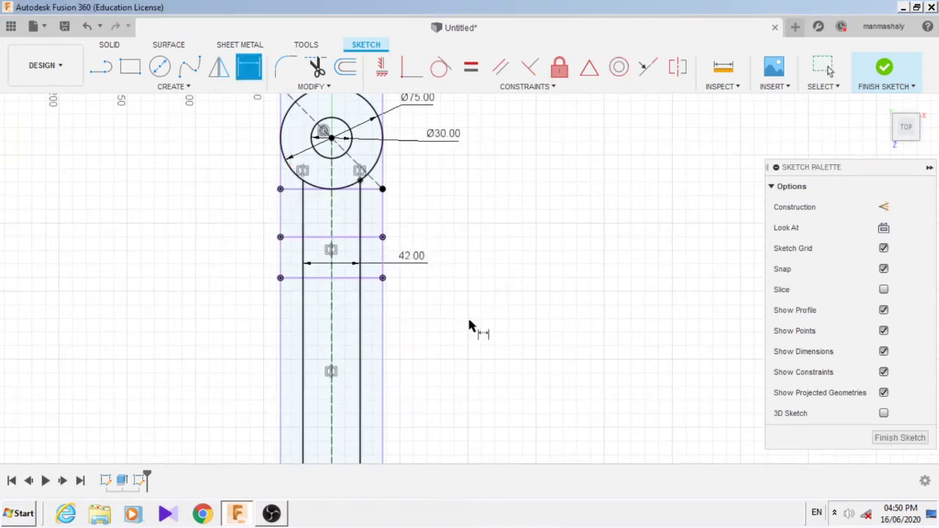
{"action": "key", "text": "Escape"}
{"action": "left_click", "coordinate": [900, 437]}
Cut the selected fork profiles symmetrically through all, opening the Ø30 holes and central gap.
{"action": "key", "text": "e"}
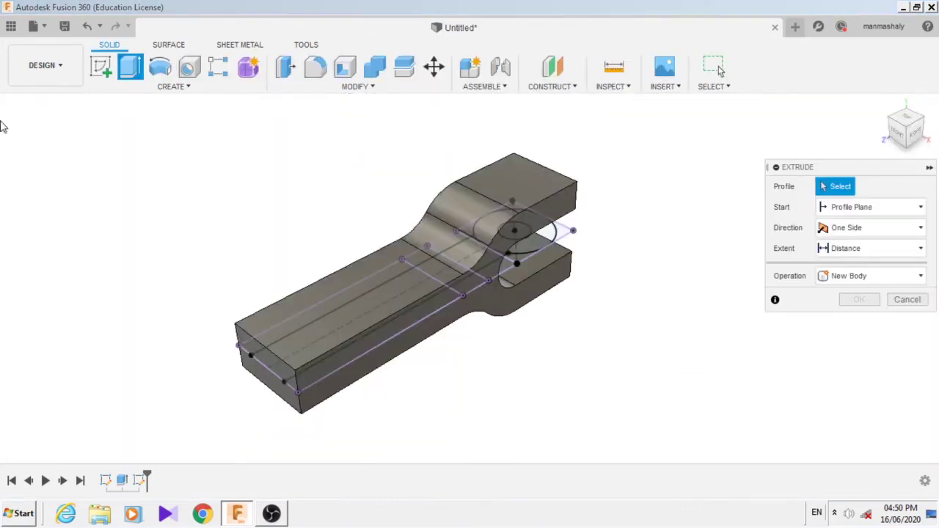
{"action": "left_click", "coordinate": [564, 240]}
{"action": "left_click", "coordinate": [445, 310]}
{"action": "left_click", "coordinate": [512, 231]}
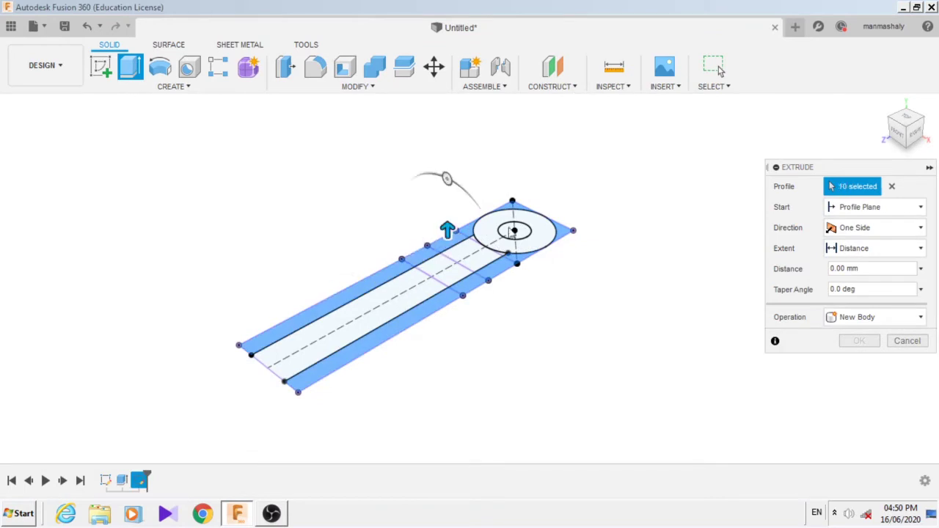
{"action": "left_click", "coordinate": [877, 227]}
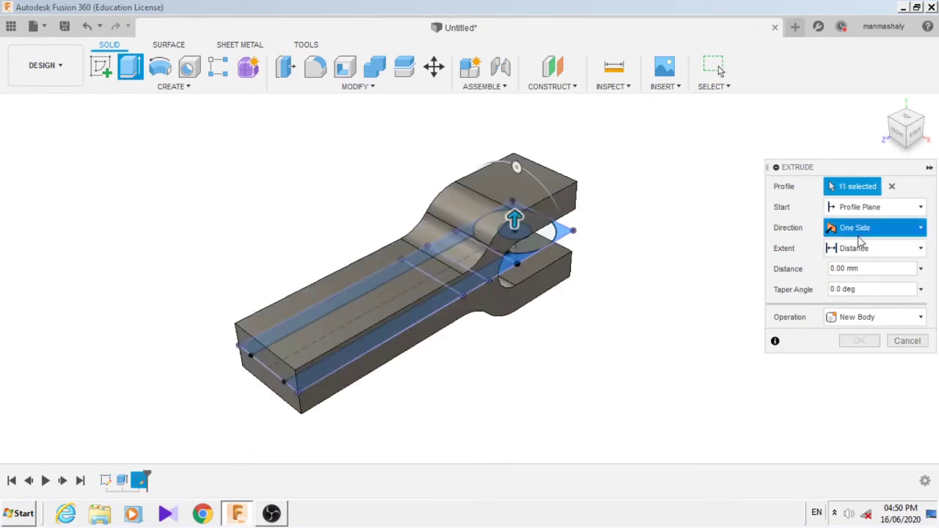
{"action": "left_click", "coordinate": [863, 257]}
{"action": "left_click", "coordinate": [859, 293]}
{"action": "left_click", "coordinate": [856, 340]}
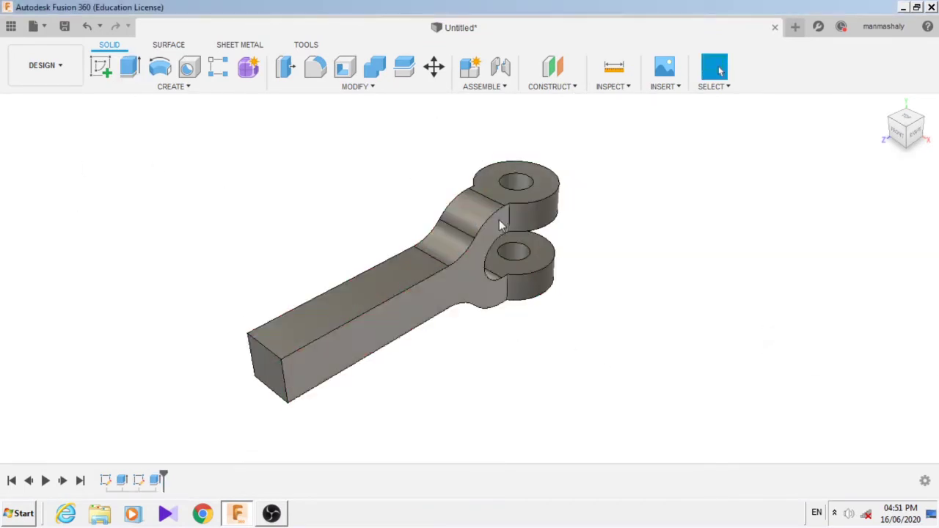
{"action": "mouse_move", "coordinate": [581, 355]}
{"action": "middle_mouse_down", "text": "shift"}
{"action": "mouse_move", "coordinate": [611, 216]}
{"action": "mouse_move", "coordinate": [513, 168]}
{"action": "middle_mouse_up", "text": "shift"}
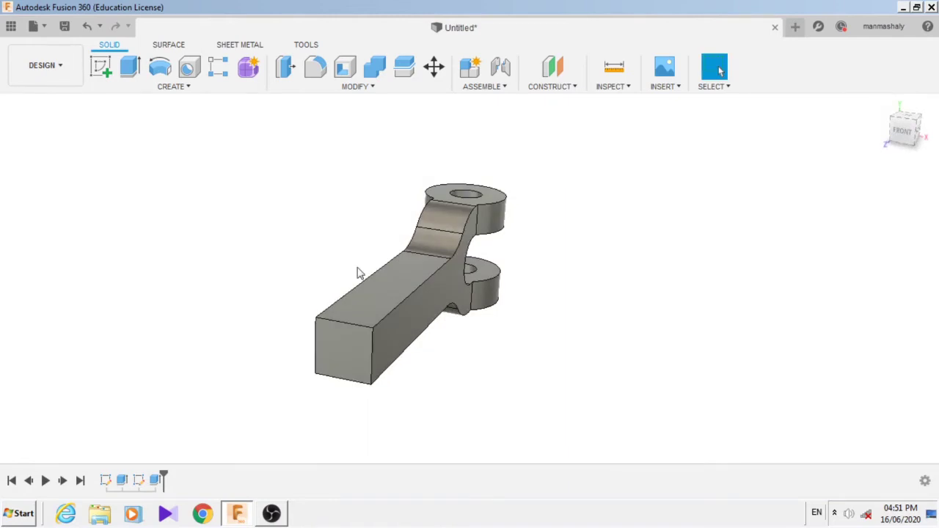
Sketch two concentric circles on the bar's end face, dimensioning the inner one Ø34.
{"action": "left_click", "coordinate": [101, 67]}
{"action": "left_click", "coordinate": [343, 351]}
{"action": "key", "text": "c"}
{"action": "left_click", "coordinate": [454, 275]}
{"action": "left_click", "coordinate": [508, 274]}
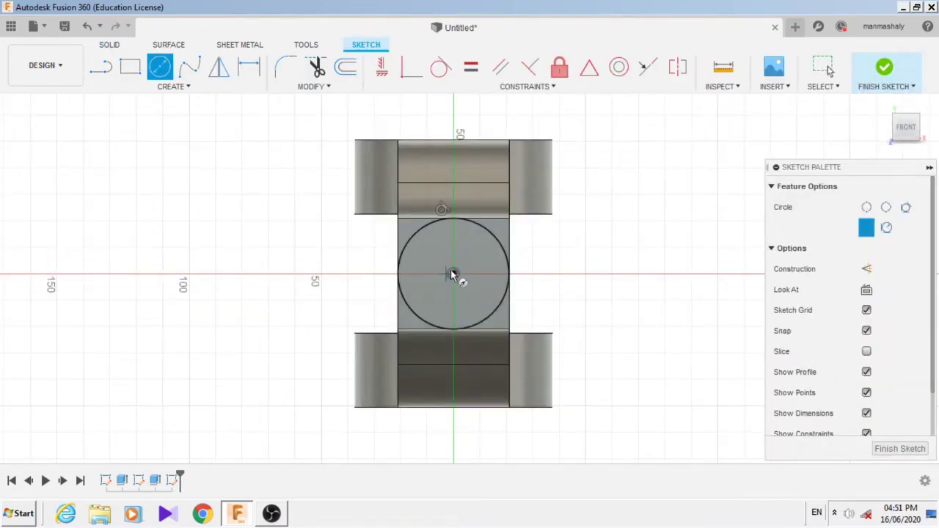
{"action": "left_click", "coordinate": [453, 275]}
{"action": "left_click", "coordinate": [484, 274]}
{"action": "key", "text": "d"}
{"action": "left_click", "coordinate": [486, 286]}
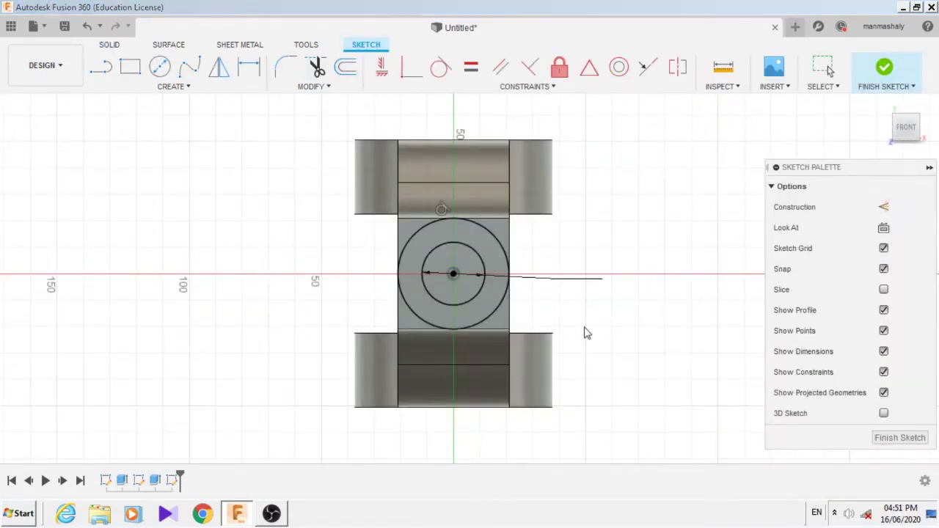
{"action": "left_click", "coordinate": [588, 334]}
{"action": "type", "text": "34"}
{"action": "key", "text": "Return"}
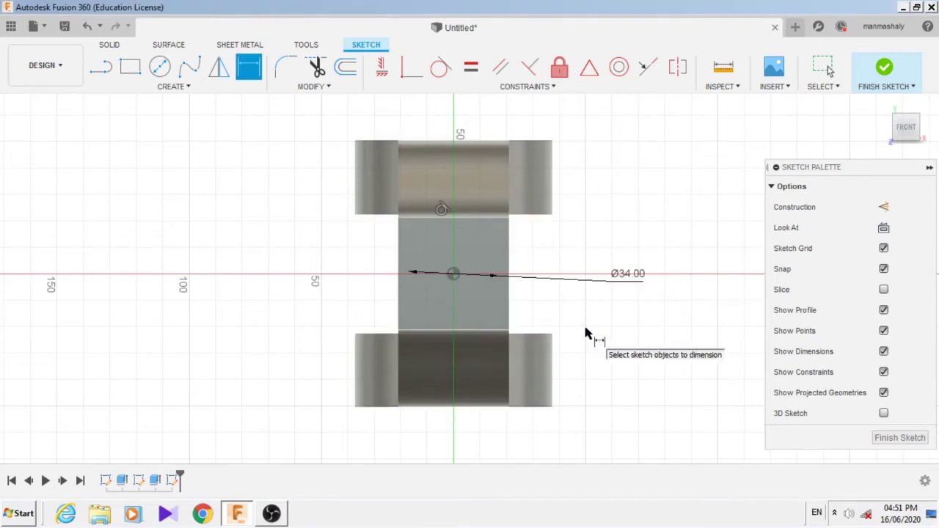
{"action": "scroll", "coordinate": [459, 230], "scroll_direction": "up", "scroll_amount": 2}
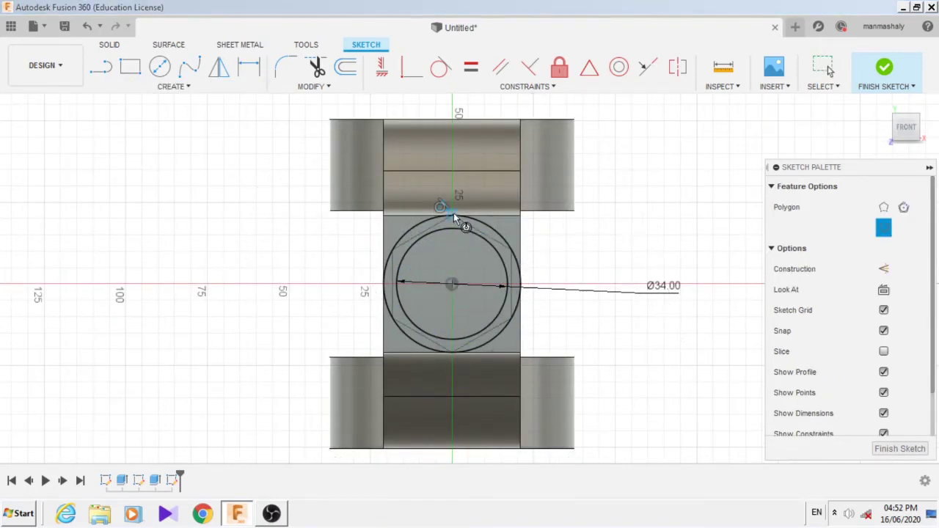
Add a hexagon around the circle, project the end face, and select profiles outside the hexagon.
{"action": "left_click", "coordinate": [417, 223]}
{"action": "left_click", "coordinate": [381, 67]}
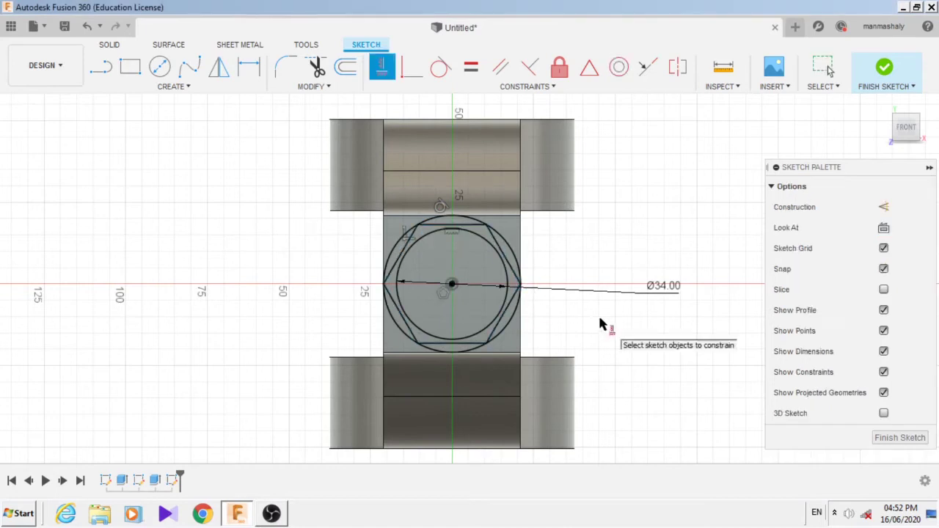
{"action": "left_click", "coordinate": [890, 438]}
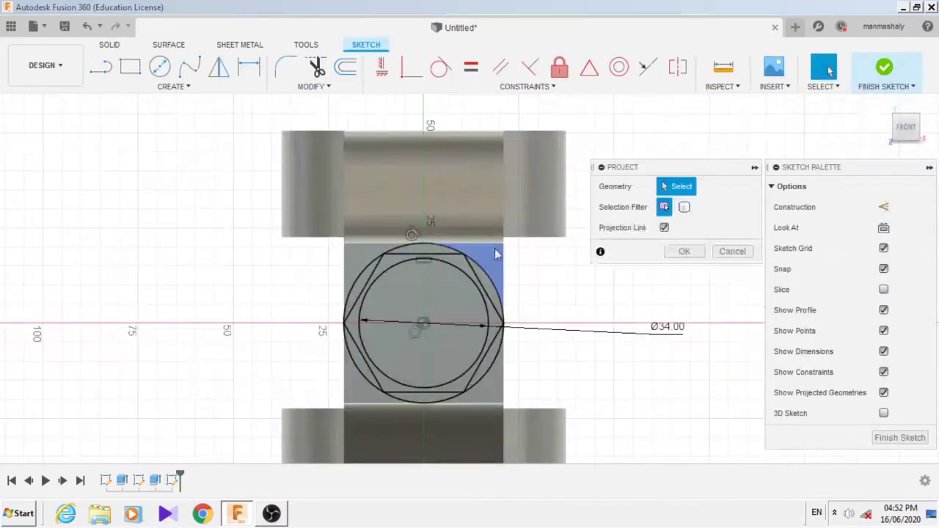
{"action": "left_click", "coordinate": [494, 253]}
{"action": "left_click", "coordinate": [685, 251]}
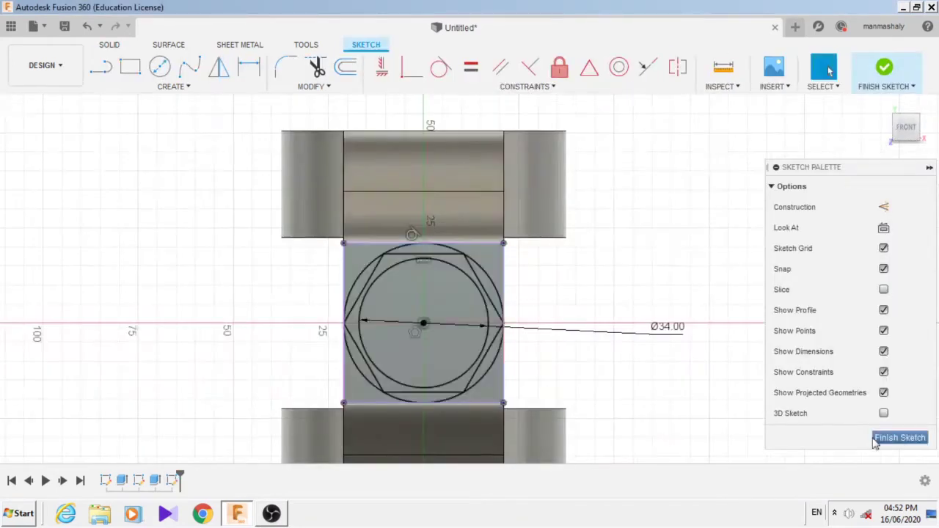
{"action": "left_click", "coordinate": [900, 437]}
{"action": "key", "text": "e"}
{"action": "left_click", "coordinate": [370, 413]}
Cut the corner profiles 45 mm into the bar to form the hexagonal shank.
{"action": "left_click", "coordinate": [370, 422]}
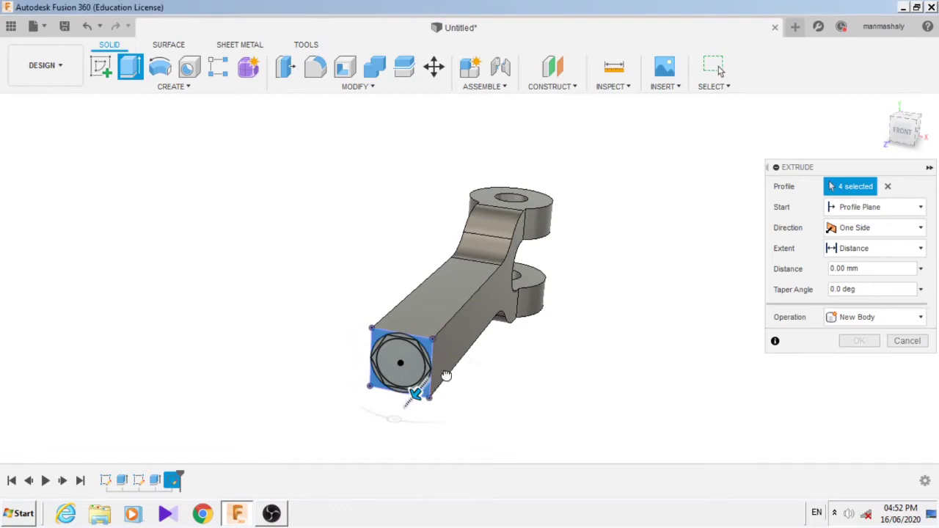
{"action": "left_click_drag", "start_coordinate": [353, 389], "coordinate": [487, 306]}
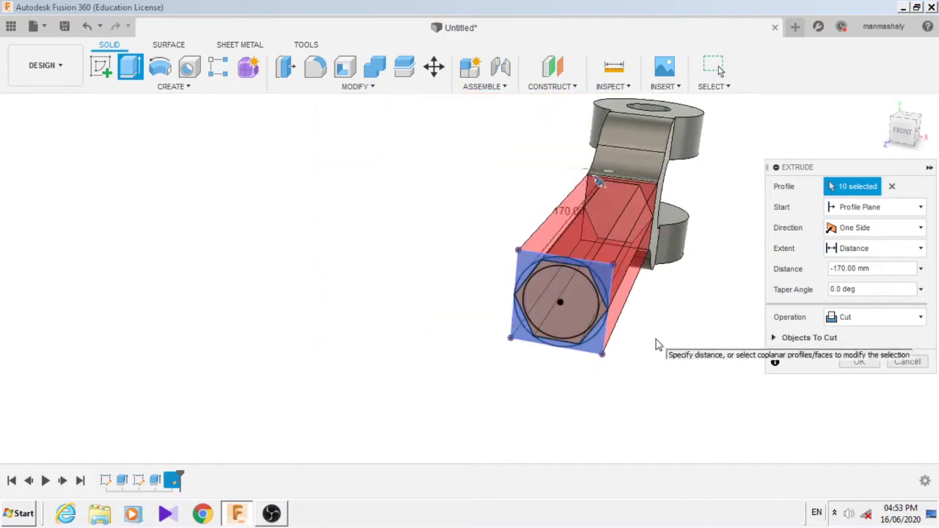
{"action": "key", "text": "Return"}
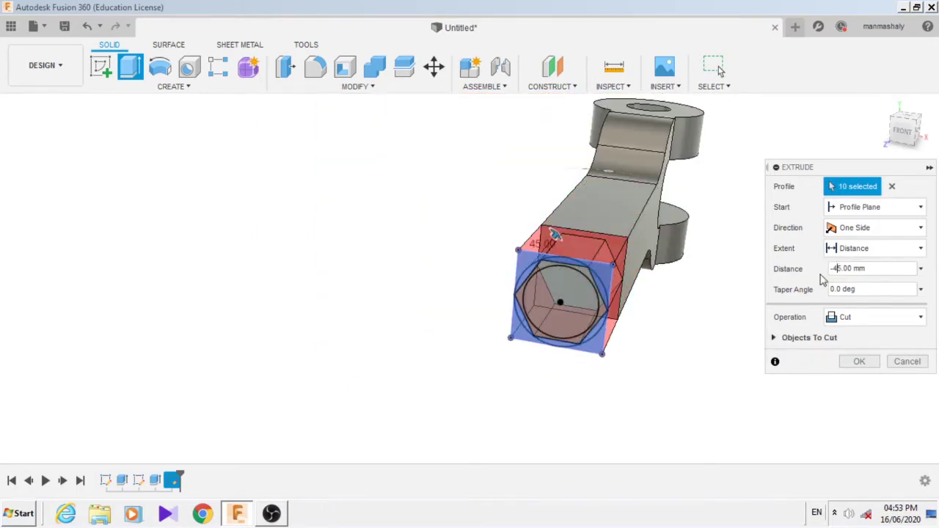
{"action": "left_click", "coordinate": [860, 361]}
{"action": "mouse_move", "coordinate": [590, 401]}
{"action": "middle_mouse_down", "text": "shift"}
{"action": "mouse_move", "coordinate": [472, 272]}
{"action": "mouse_move", "coordinate": [178, 95]}
{"action": "middle_mouse_up", "text": "shift"}
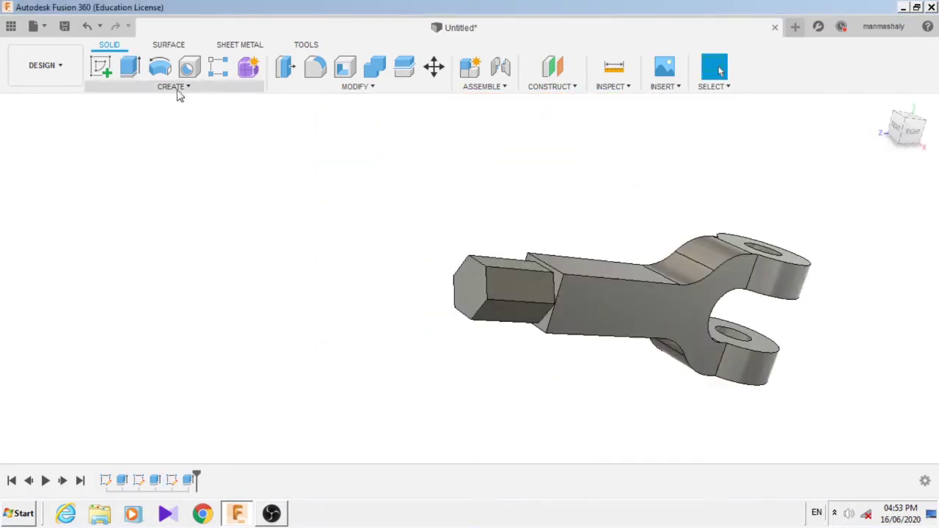
Cut -10 mm around the circle to form the short round tip.
{"action": "left_click", "coordinate": [469, 290]}
{"action": "key", "text": "e"}
{"action": "scroll", "coordinate": [510, 314], "scroll_direction": "up", "scroll_amount": 4}
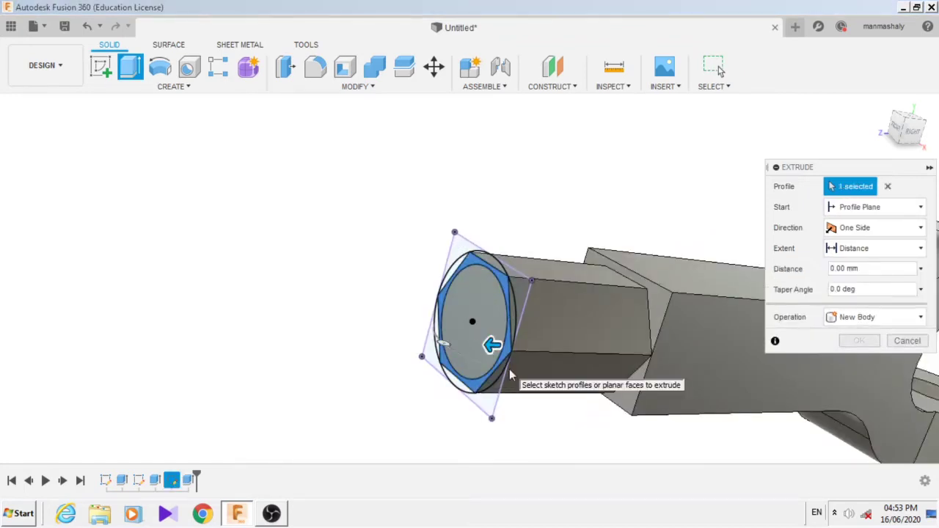
{"action": "type", "text": "-10"}
{"action": "key", "text": "Return"}
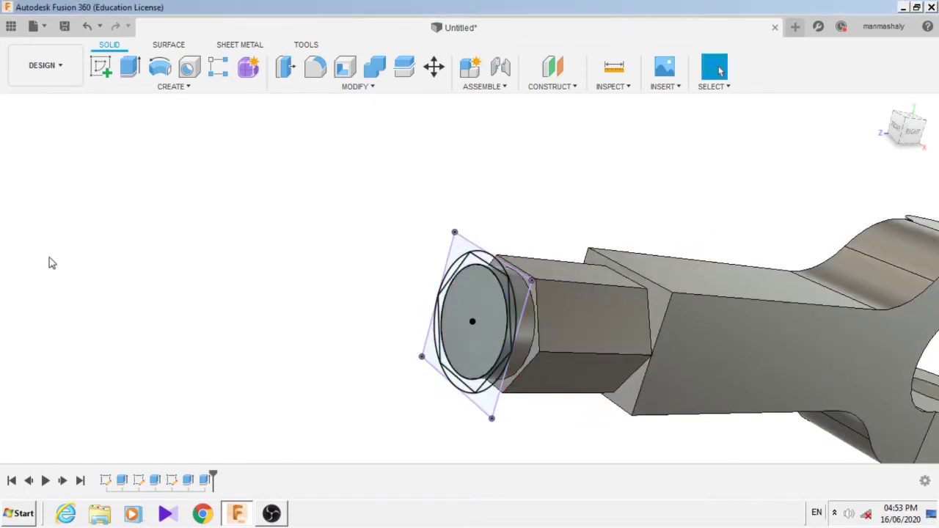
{"action": "scroll", "coordinate": [404, 256], "scroll_direction": "down", "scroll_amount": 5}
{"action": "middle_click_drag", "start_coordinate": [405, 256], "coordinate": [518, 342], "text": "shift"}
Chamfer the bar's long edges, inspect the result, then roll the chamfer back.
{"action": "key", "text": "ctrl+shift+c"}
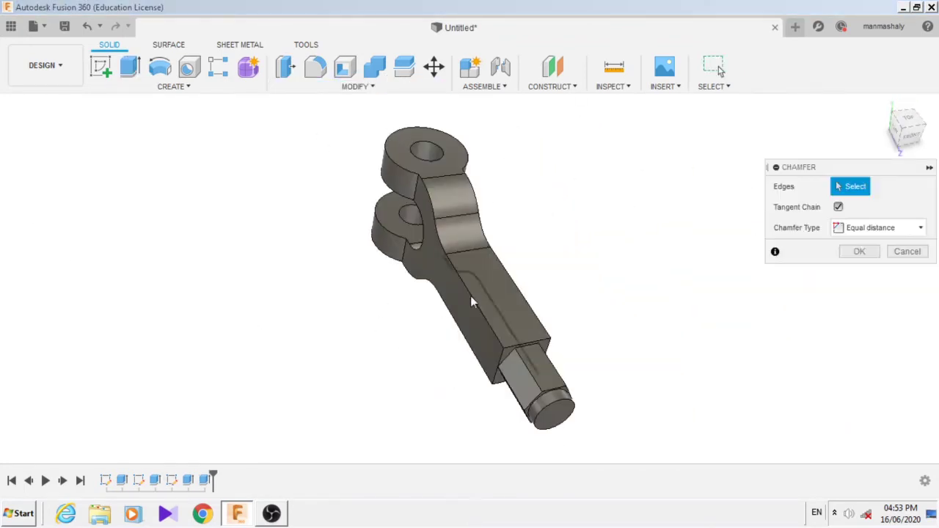
{"action": "left_click", "coordinate": [470, 301]}
{"action": "middle_click_drag", "start_coordinate": [465, 357], "coordinate": [455, 345], "text": "shift"}
{"action": "left_click", "coordinate": [444, 321]}
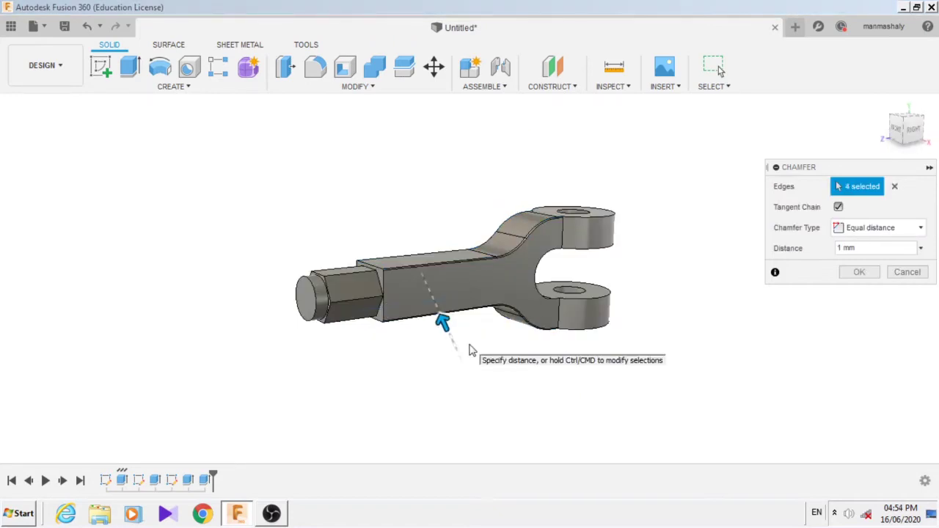
{"action": "left_click", "coordinate": [859, 271]}
{"action": "middle_click_drag", "start_coordinate": [418, 245], "coordinate": [377, 204], "text": "shift"}
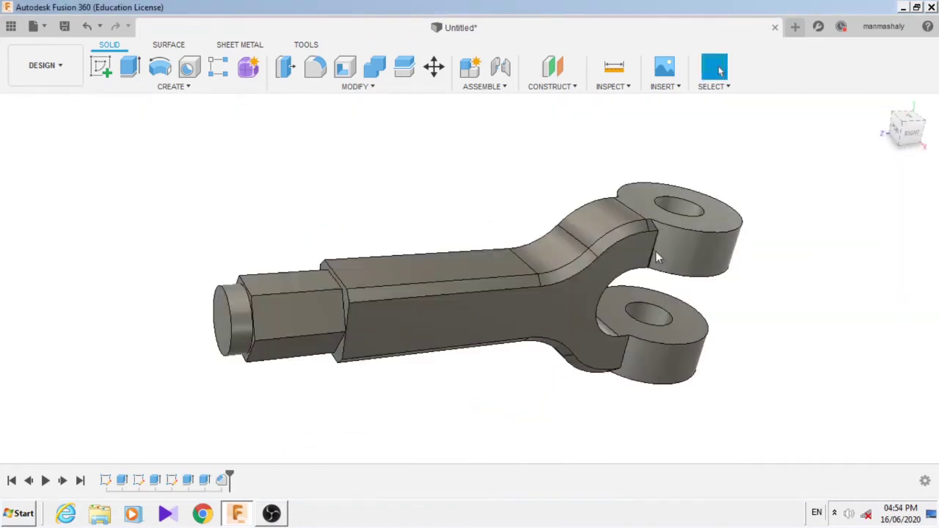
{"action": "key", "text": "ctrl+z"}
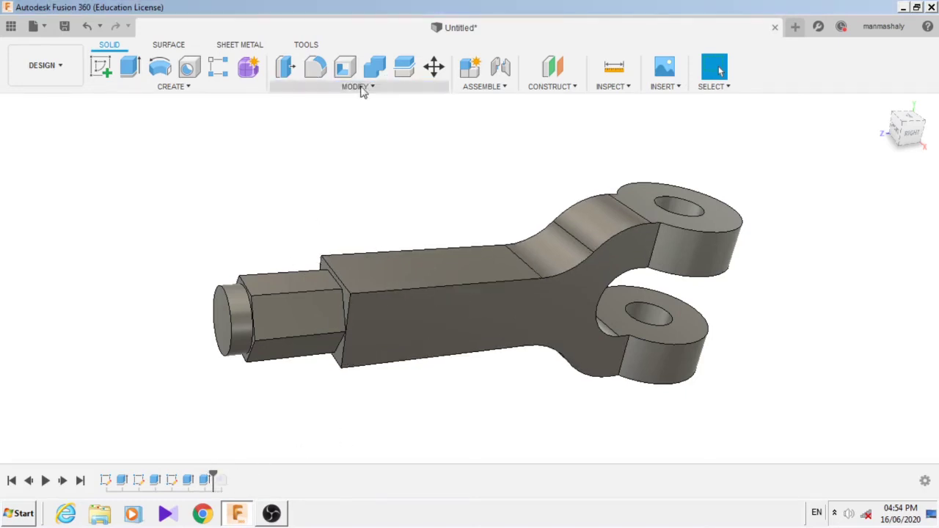
Fillet the inner edges of the fork.
{"action": "key", "text": "f"}
{"action": "left_click", "coordinate": [577, 356]}
{"action": "middle_click_drag", "start_coordinate": [577, 355], "coordinate": [357, 234], "text": "shift"}
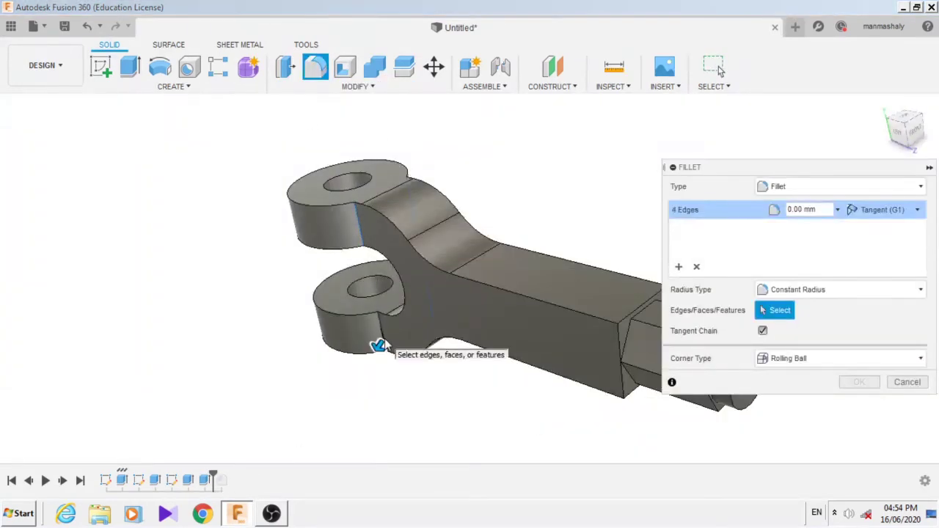
{"action": "left_click", "coordinate": [864, 388]}
{"action": "mouse_move", "coordinate": [864, 388]}
{"action": "middle_mouse_down", "text": "shift"}
{"action": "mouse_move", "coordinate": [399, 372]}
{"action": "mouse_move", "coordinate": [80, 489]}
{"action": "middle_mouse_up", "text": "shift"}
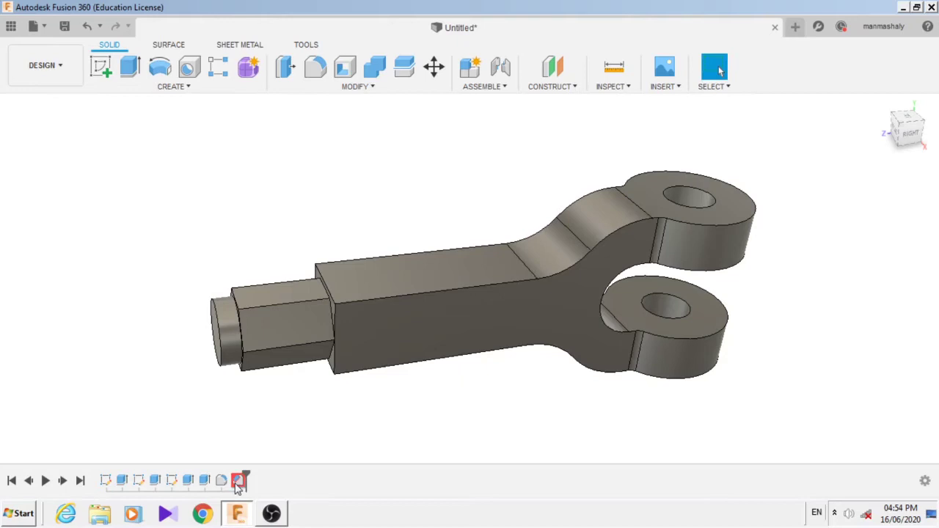
Edit the chamfer feature to a 5 mm equal-distance chamfer and fit the part in view.
{"action": "double_click", "coordinate": [238, 482]}
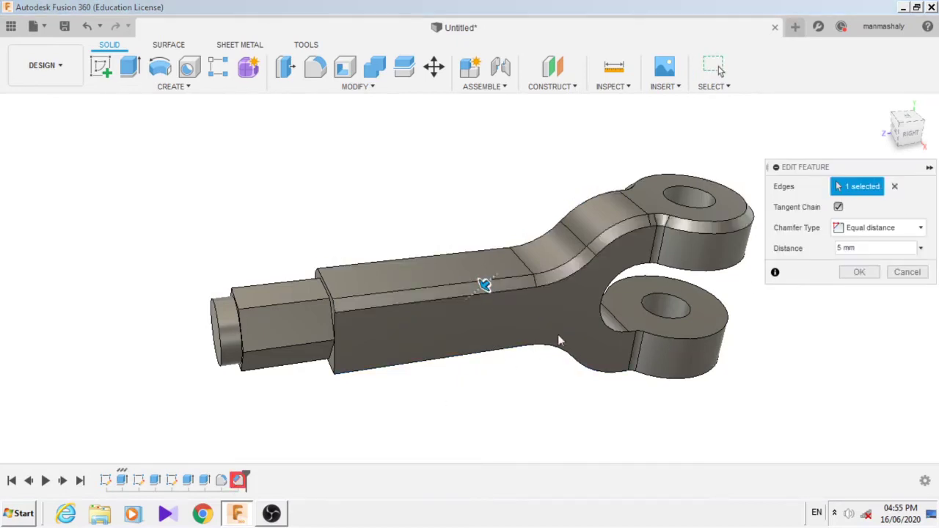
{"action": "middle_click_drag", "start_coordinate": [439, 411], "coordinate": [671, 377], "text": "shift"}
{"action": "left_click", "coordinate": [859, 272]}
{"action": "middle_click_drag", "start_coordinate": [859, 273], "coordinate": [438, 380], "text": "shift"}
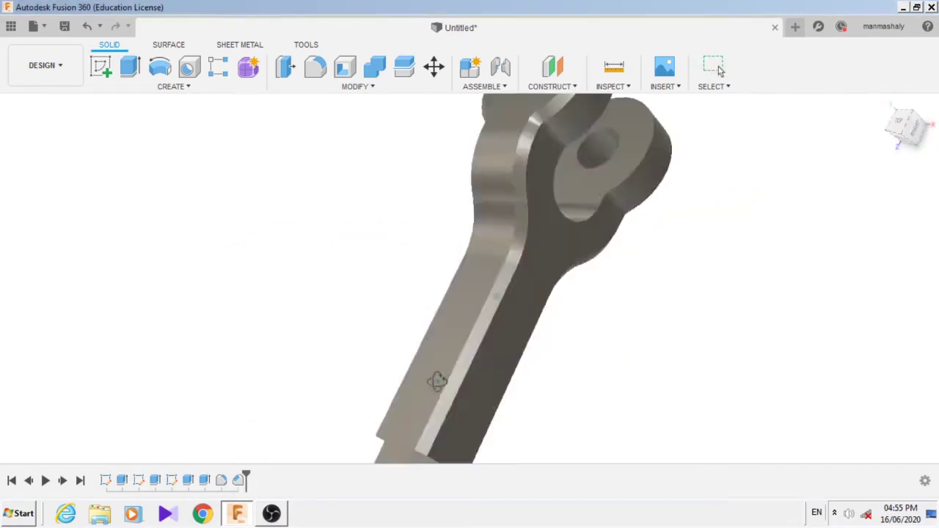
{"action": "key", "text": "F6"}
Sketch on the plane through the fork, drawing an axis line and a stepped outline beside the fork.
{"action": "left_click", "coordinate": [907, 129]}
{"action": "left_click", "coordinate": [100, 66]}
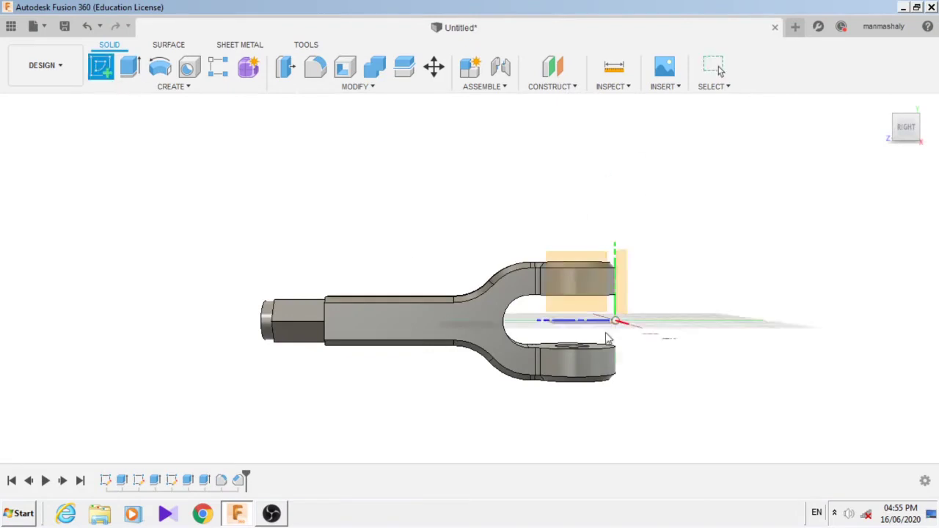
{"action": "left_click", "coordinate": [606, 332]}
{"action": "key", "text": "l"}
{"action": "left_click", "coordinate": [517, 314]}
{"action": "left_click", "coordinate": [747, 323]}
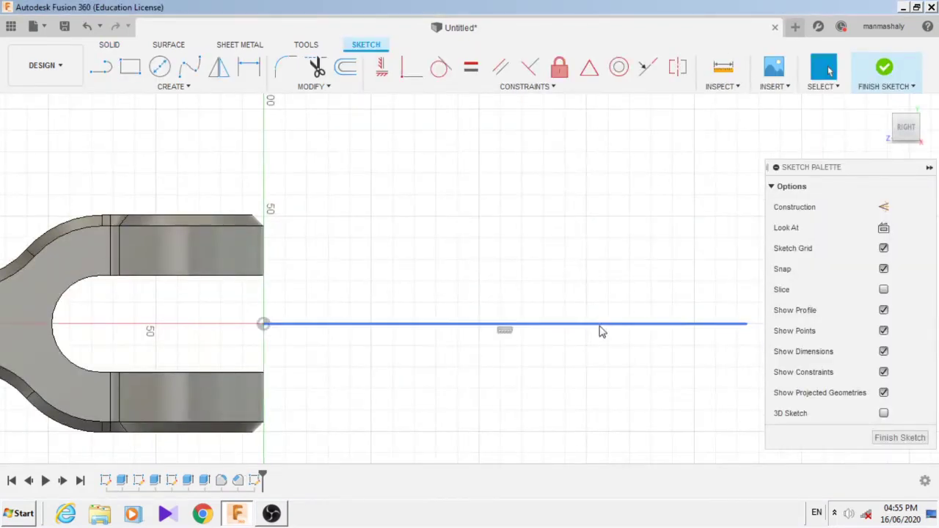
{"action": "left_click", "coordinate": [439, 320]}
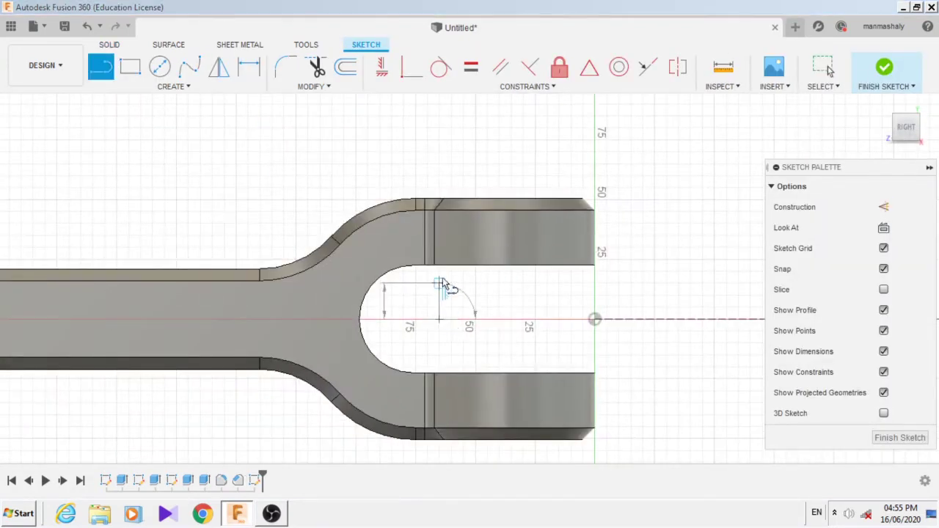
{"action": "left_click", "coordinate": [439, 271]}
{"action": "left_click", "coordinate": [664, 272]}
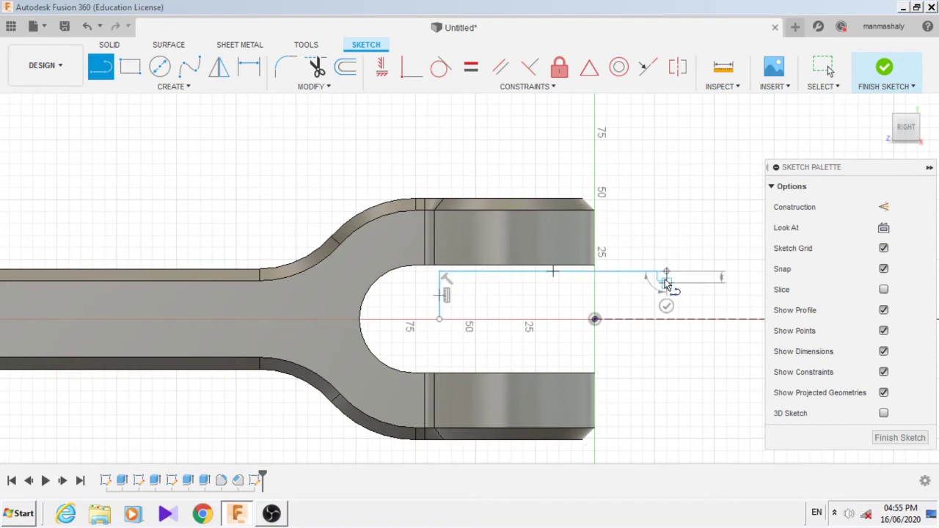
{"action": "middle_click_drag", "start_coordinate": [736, 288], "coordinate": [466, 314]}
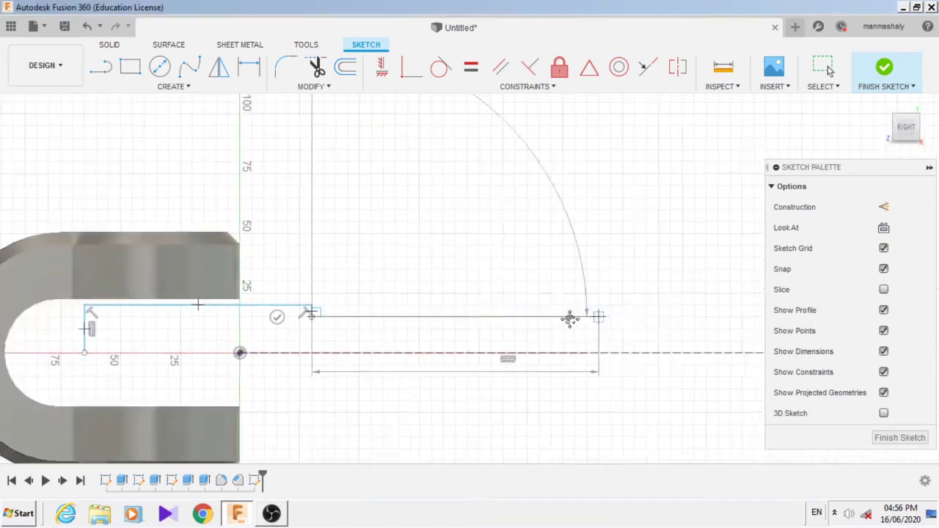
{"action": "left_click", "coordinate": [640, 317]}
{"action": "left_click", "coordinate": [640, 353]}
{"action": "key", "text": "Escape"}
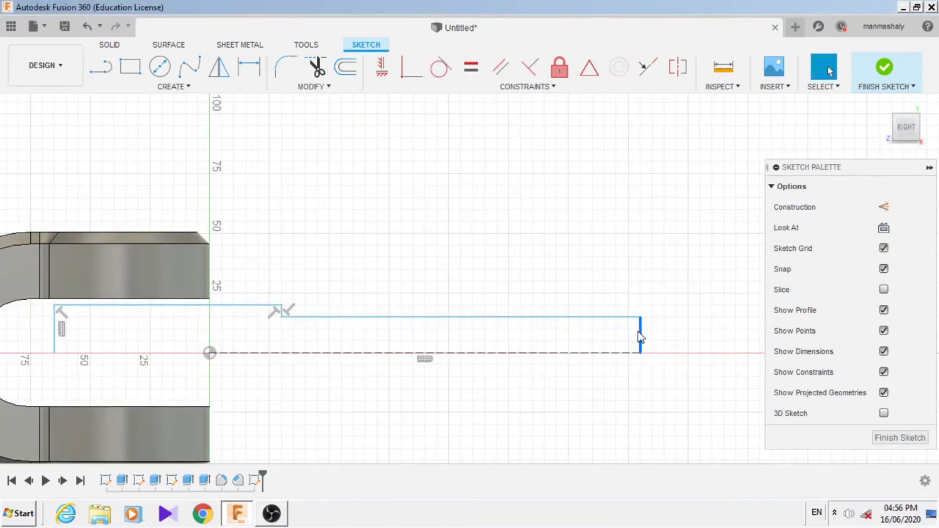
Dimension the outline with 22.50 height, 21.00 side and 75.00 length.
{"action": "middle_click_drag", "start_coordinate": [556, 252], "coordinate": [796, 216]}
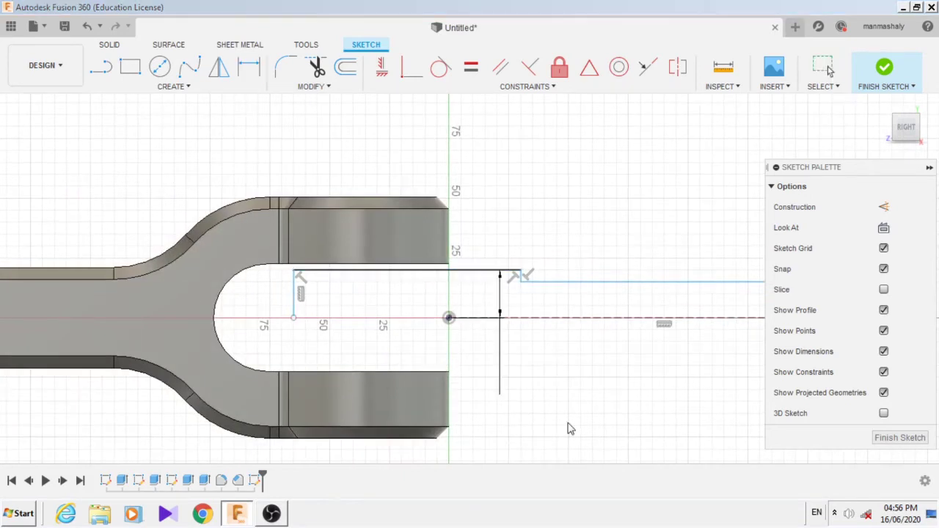
{"action": "key", "text": "Return"}
{"action": "left_click", "coordinate": [577, 282]}
{"action": "left_click", "coordinate": [606, 403]}
{"action": "key", "text": "Return"}
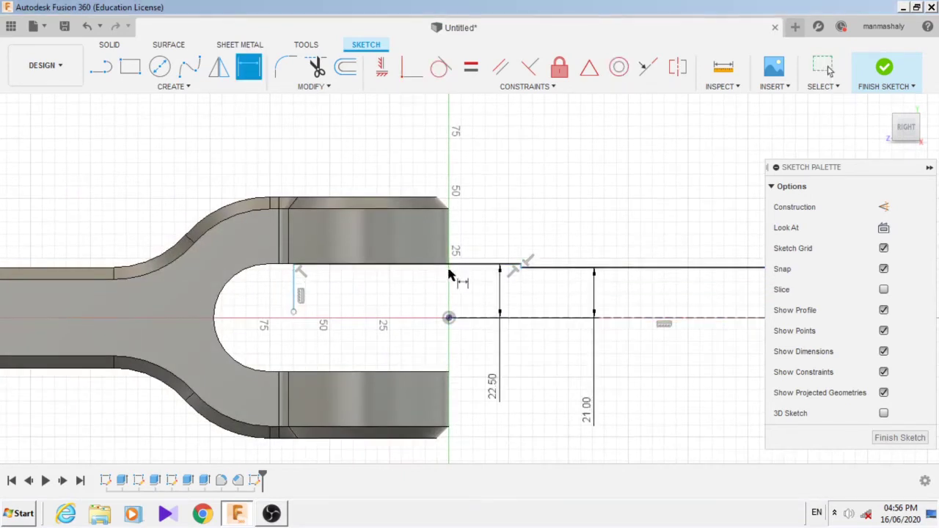
{"action": "left_click", "coordinate": [376, 347]}
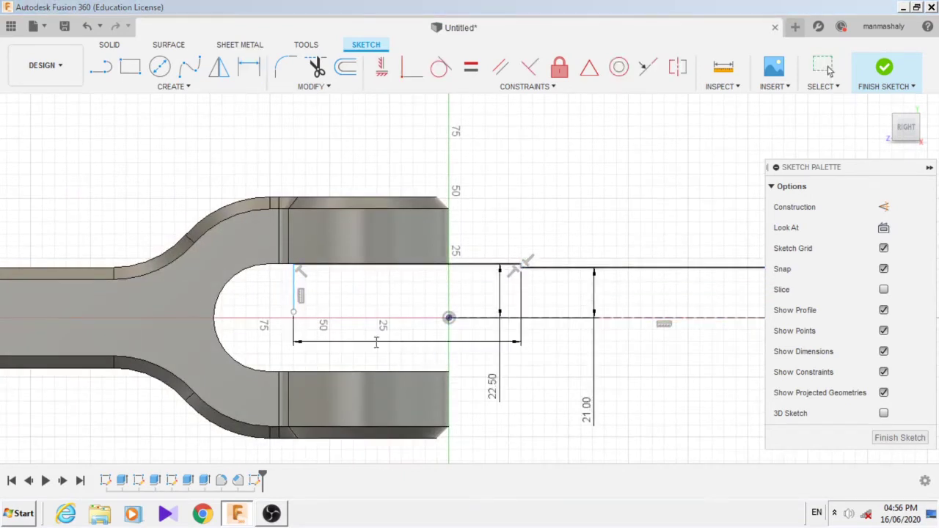
{"action": "type", "text": "75"}
{"action": "key", "text": "Return"}
{"action": "key", "text": "Escape"}
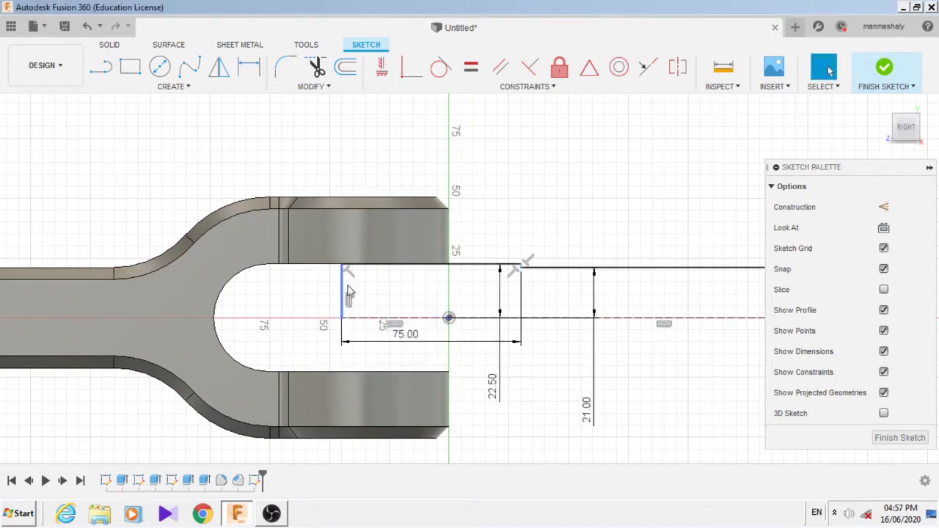
Project the fork's top block outline and a boss's top face into the sketch.
{"action": "key", "text": "p"}
{"action": "left_click", "coordinate": [428, 247]}
{"action": "key", "text": "Return"}
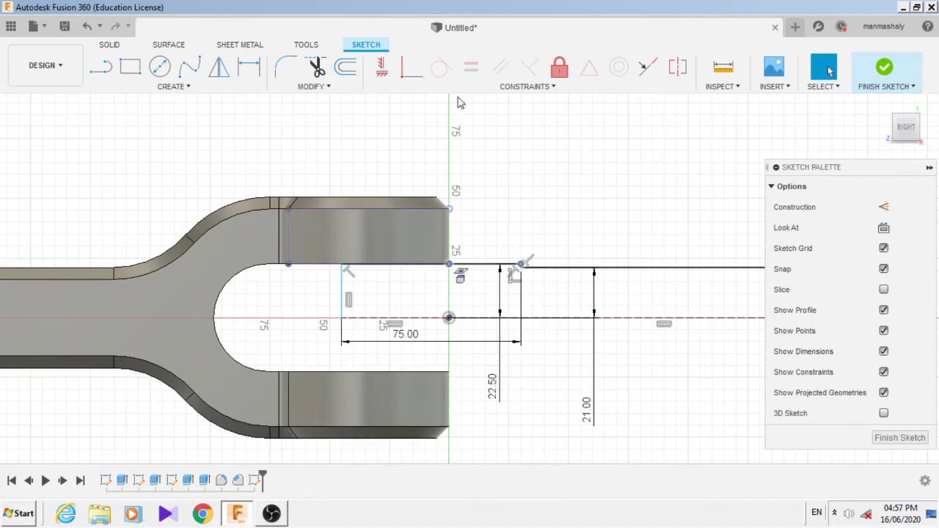
{"action": "scroll", "coordinate": [273, 225], "scroll_direction": "up", "scroll_amount": 5}
{"action": "scroll", "coordinate": [490, 229], "scroll_direction": "down", "scroll_amount": 6}
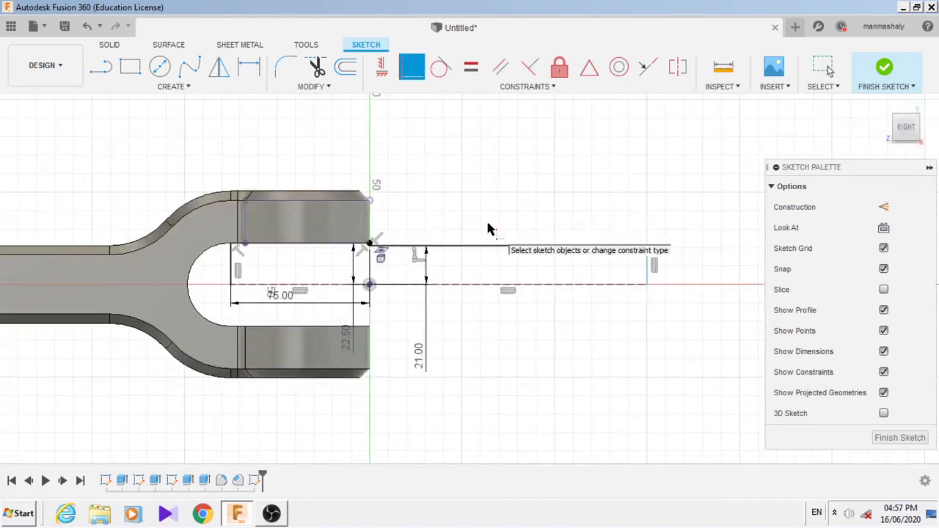
{"action": "key", "text": "p"}
{"action": "middle_click_drag", "start_coordinate": [301, 251], "coordinate": [311, 193], "text": "shift"}
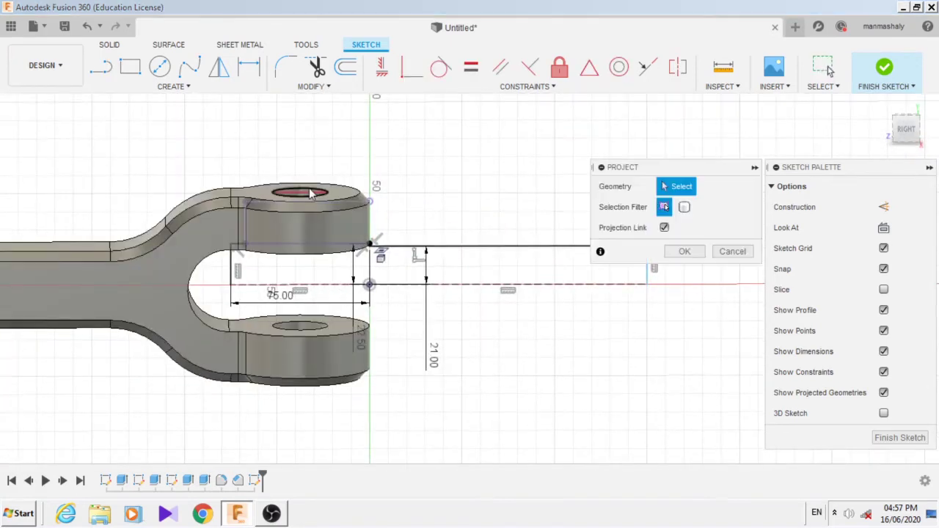
{"action": "left_click", "coordinate": [311, 193]}
{"action": "key", "text": "Return"}
Add a vertical construction centreline and dimension the rectangle's length to 120.00.
{"action": "left_click", "coordinate": [300, 193]}
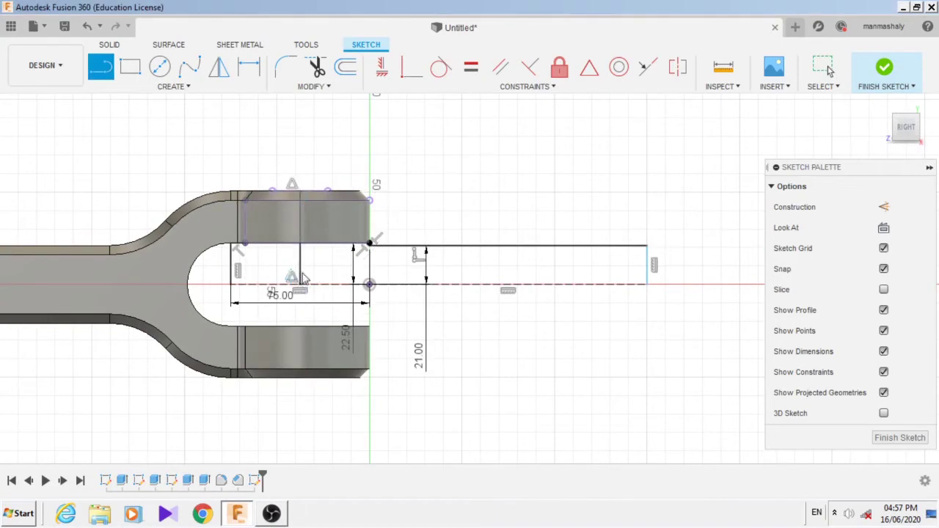
{"action": "left_click", "coordinate": [323, 283]}
{"action": "key", "text": "d"}
{"action": "left_click", "coordinate": [300, 243]}
{"action": "left_click", "coordinate": [647, 268]}
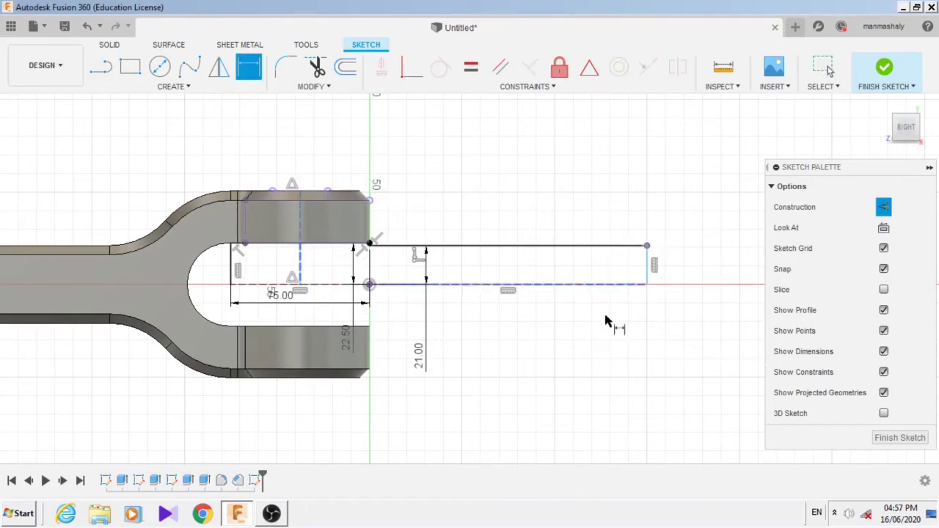
{"action": "left_click", "coordinate": [575, 376]}
{"action": "type", "text": "120"}
{"action": "key", "text": "Return"}
{"action": "scroll", "coordinate": [430, 221], "scroll_direction": "up", "scroll_amount": 2}
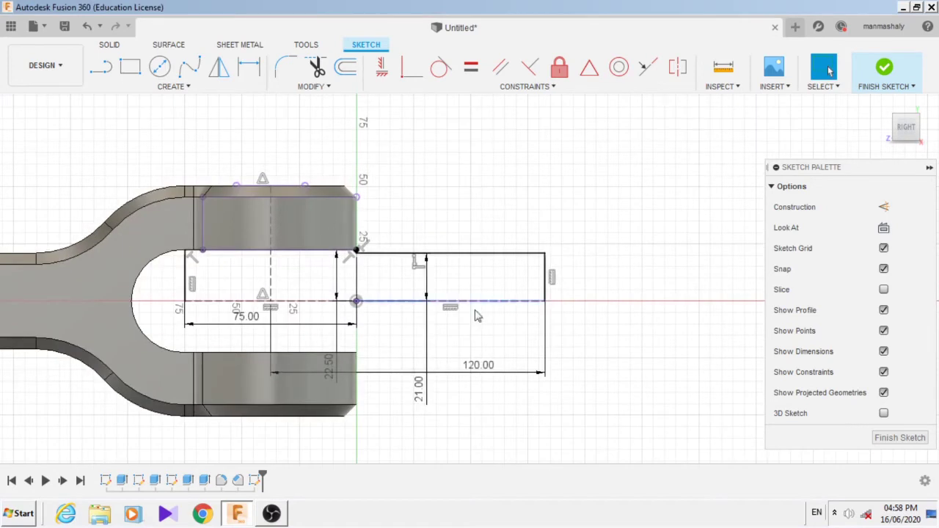
Mirror the rectangle lines across the centreline and finish the sketch.
{"action": "left_click", "coordinate": [218, 66]}
{"action": "left_click", "coordinate": [441, 254]}
{"action": "left_click", "coordinate": [544, 279]}
{"action": "left_click", "coordinate": [477, 300]}
{"action": "key", "text": "Return"}
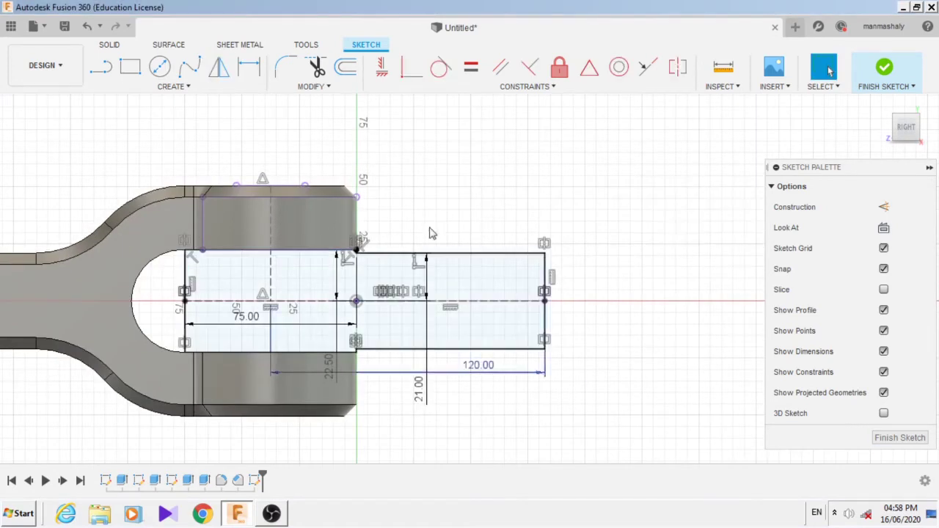
{"action": "key", "text": "Return"}
{"action": "left_click_drag", "start_coordinate": [203, 284], "coordinate": [556, 271]}
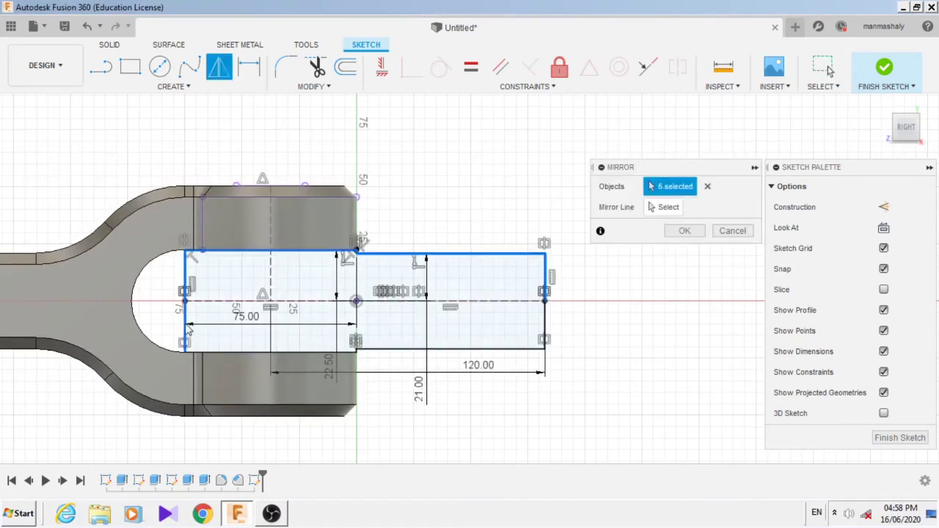
{"action": "left_click", "coordinate": [726, 232]}
Extrude the rectangle profile symmetrically 75 mm into a new block.
{"action": "key", "text": "e"}
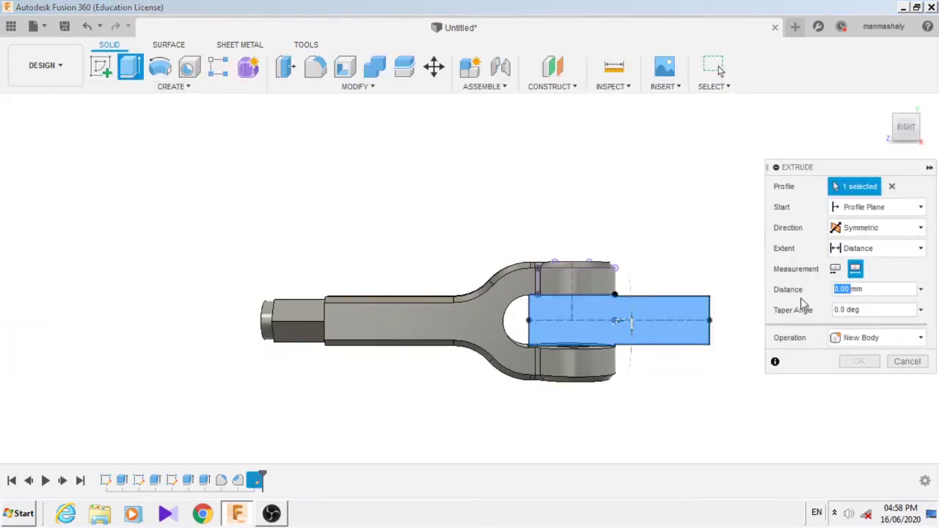
{"action": "middle_click_drag", "start_coordinate": [856, 405], "coordinate": [724, 352], "text": "shift"}
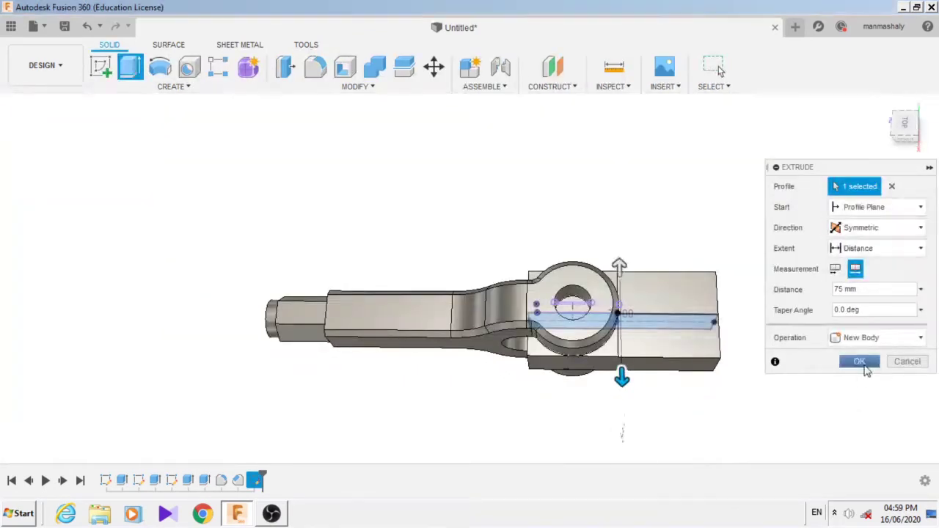
{"action": "left_click", "coordinate": [859, 361]}
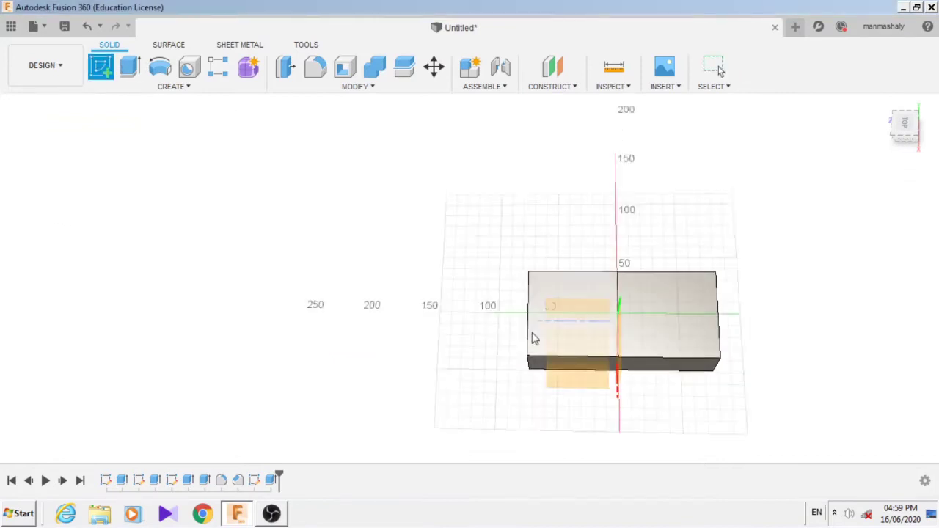
{"action": "left_click", "coordinate": [535, 336]}
Project the block face, draw a diagonal construction line and a circle inscribed in the square.
{"action": "key", "text": "p"}
{"action": "left_click", "coordinate": [478, 323]}
{"action": "key", "text": "Return"}
{"action": "key", "text": "l"}
{"action": "left_click", "coordinate": [425, 272]}
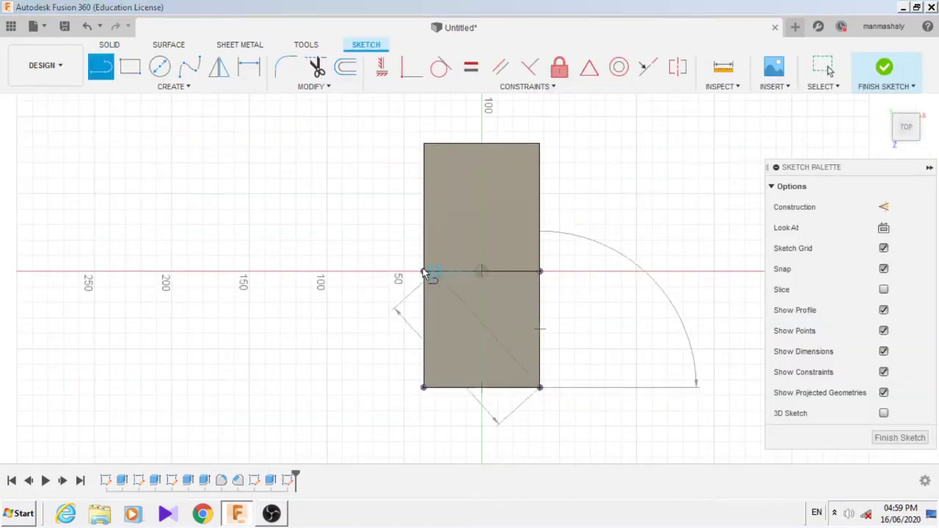
{"action": "left_click", "coordinate": [540, 387]}
{"action": "key", "text": "c"}
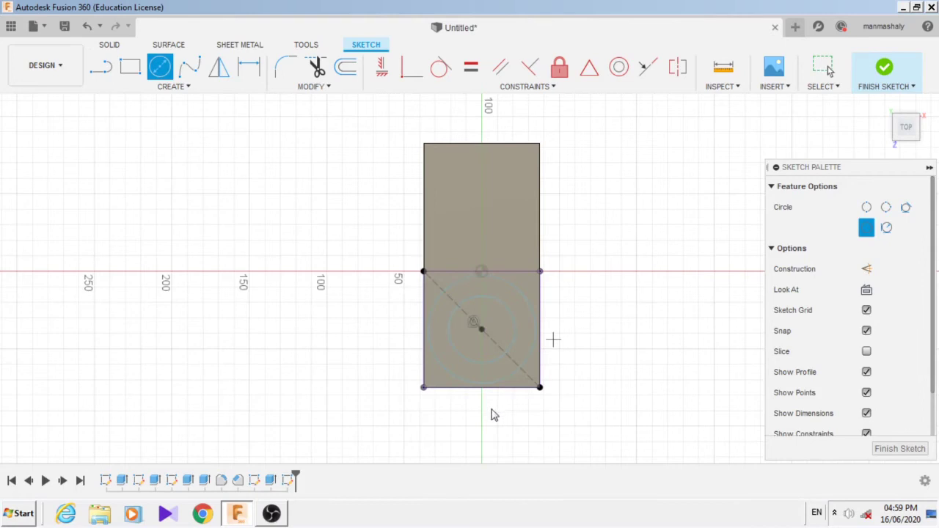
{"action": "scroll", "coordinate": [529, 350], "scroll_direction": "up", "scroll_amount": 5}
{"action": "key", "text": "Escape"}
{"action": "left_click", "coordinate": [451, 314]}
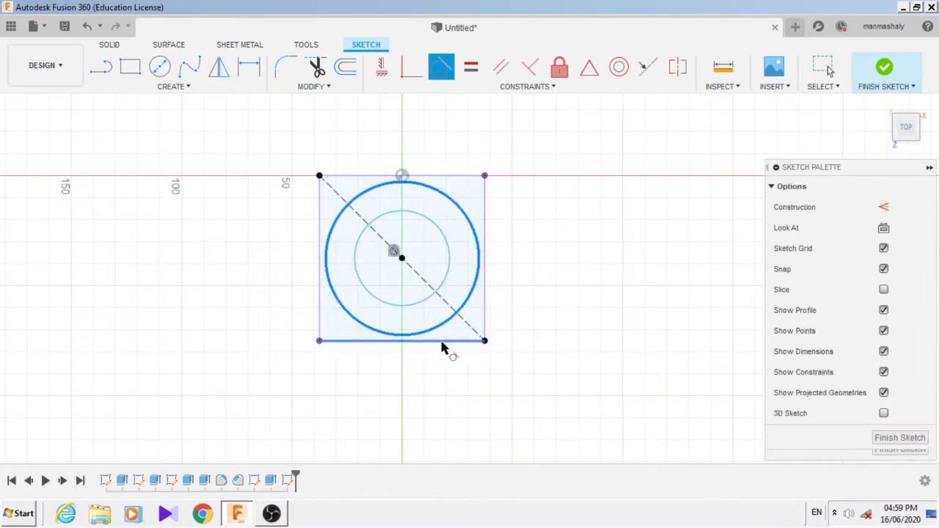
Dimension the inner circle to a 30 mm hole diameter.
{"action": "key", "text": "d"}
{"action": "left_click", "coordinate": [462, 273]}
{"action": "left_click", "coordinate": [507, 273]}
{"action": "type", "text": "30"}
{"action": "key", "text": "Return"}
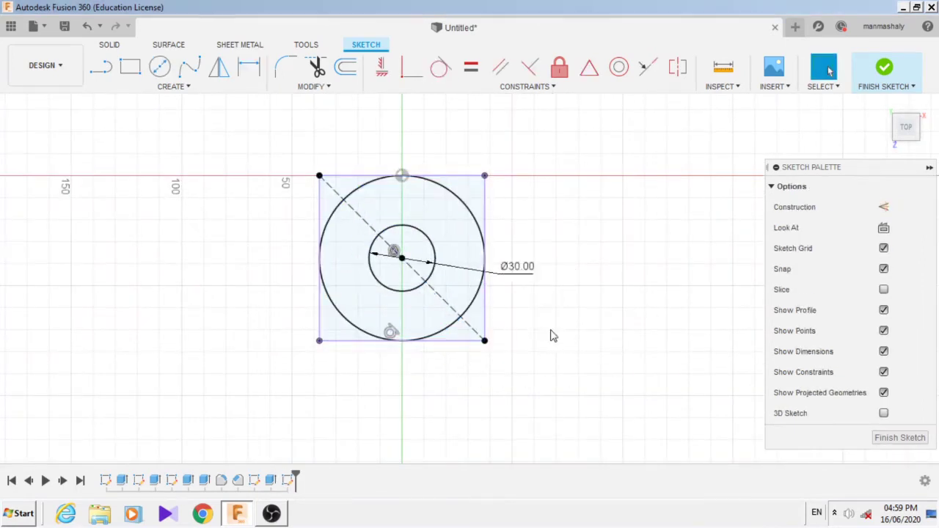
{"action": "scroll", "coordinate": [575, 233], "scroll_direction": "down", "scroll_amount": 2}
Project the upper block face and draw a vertical line on its left side.
{"action": "key", "text": "p"}
{"action": "left_click", "coordinate": [509, 220]}
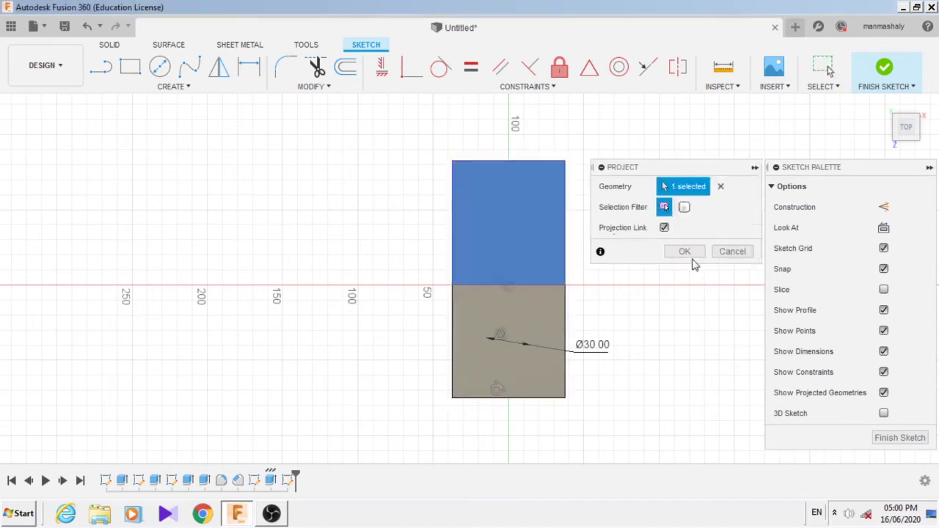
{"action": "left_click", "coordinate": [687, 253]}
{"action": "left_click", "coordinate": [509, 285]}
{"action": "left_click", "coordinate": [508, 161]}
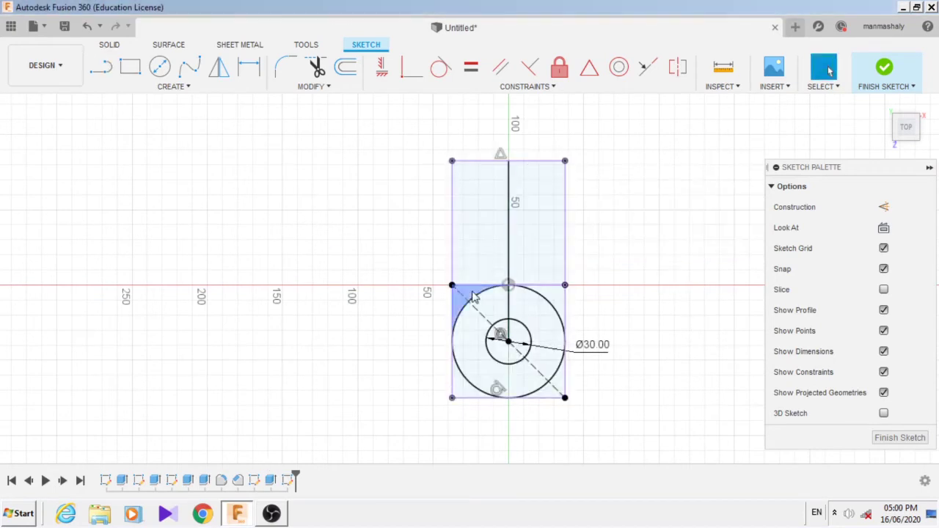
{"action": "key", "text": "Escape"}
Mirror the left line across the centre line and set the spacing between them to 42.
{"action": "scroll", "coordinate": [389, 279], "scroll_direction": "up", "scroll_amount": 2}
{"action": "left_click", "coordinate": [480, 220]}
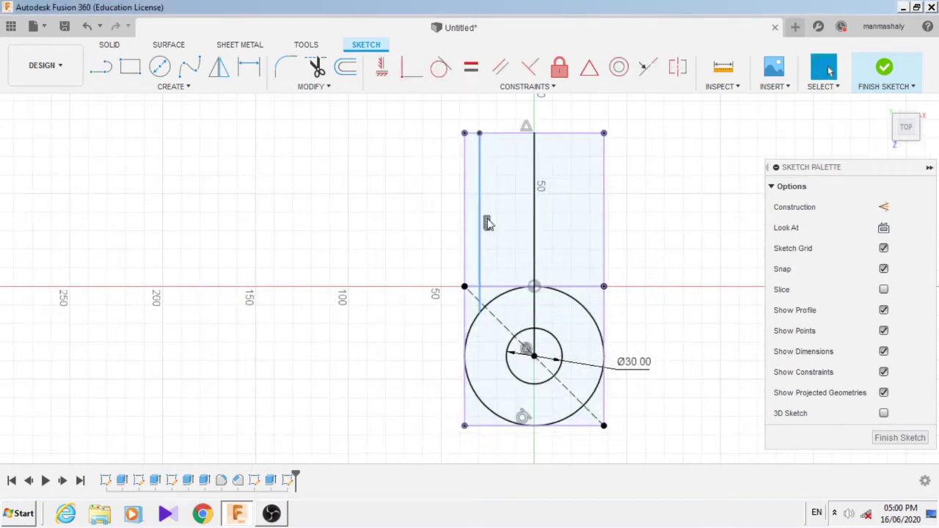
{"action": "left_click", "coordinate": [219, 66]}
{"action": "left_click", "coordinate": [534, 184]}
{"action": "left_click", "coordinate": [681, 227]}
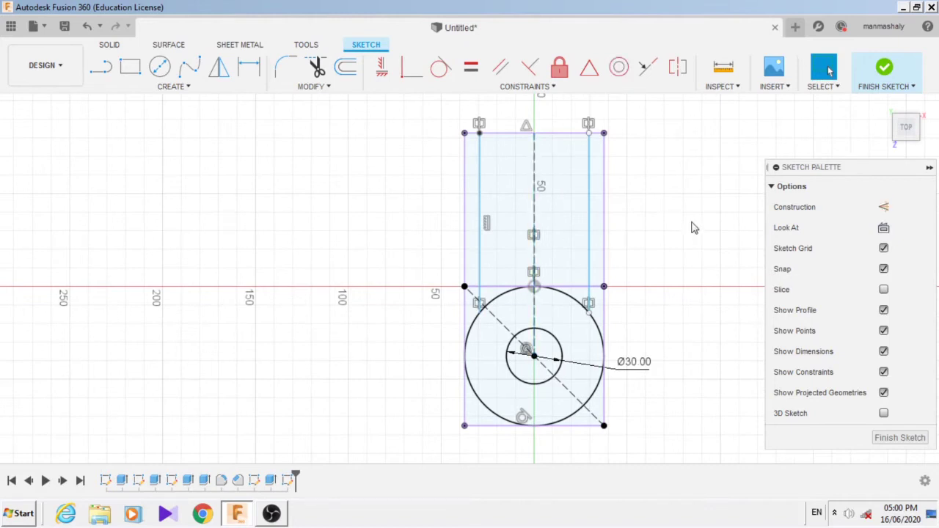
{"action": "left_click", "coordinate": [588, 212]}
{"action": "left_click", "coordinate": [620, 214]}
{"action": "type", "text": "42"}
{"action": "key", "text": "Return"}
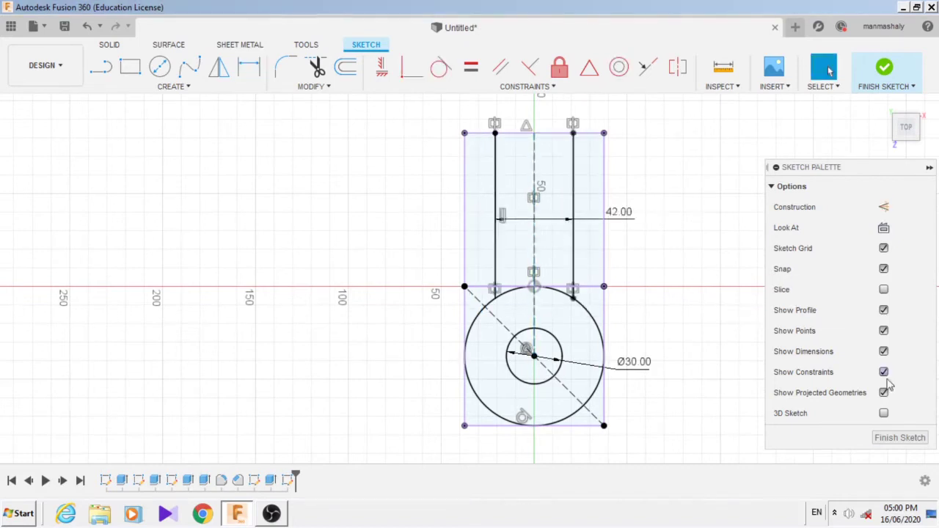
Finish the sketch and extrude the eye and arm profiles into a solid link.
{"action": "left_click", "coordinate": [900, 438]}
{"action": "key", "text": "e"}
{"action": "left_click_drag", "start_coordinate": [677, 295], "coordinate": [538, 367]}
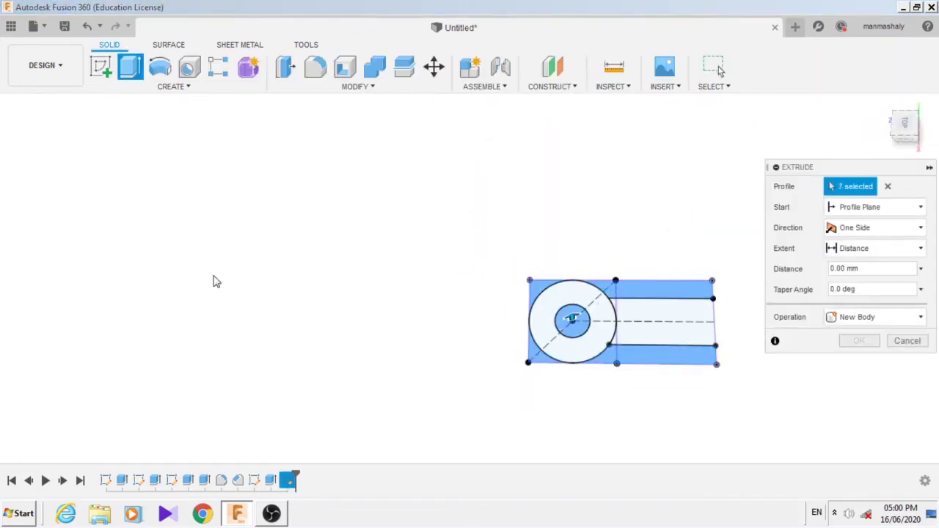
{"action": "left_click", "coordinate": [859, 341]}
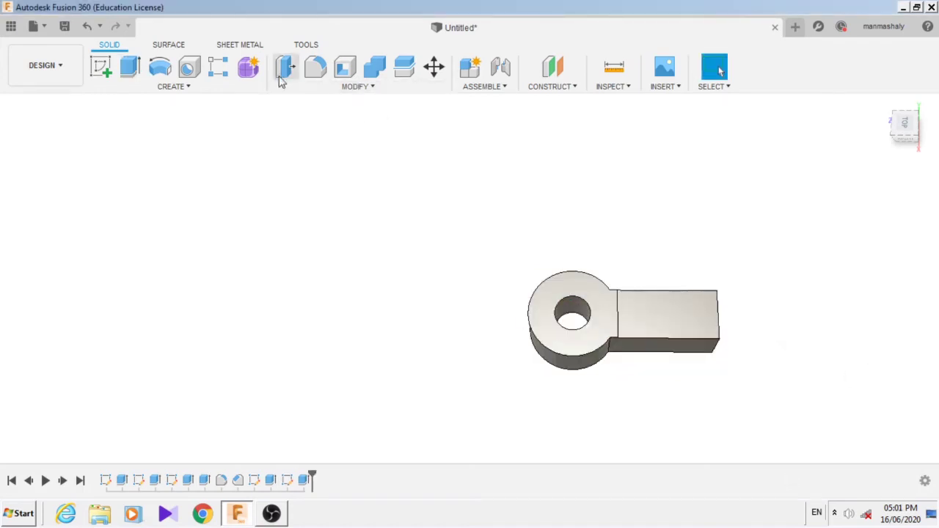
Select the edges where eye meets arm for a fillet, then cancel without applying it.
{"action": "left_click", "coordinate": [316, 67]}
{"action": "left_click", "coordinate": [612, 284]}
{"action": "middle_click_drag", "start_coordinate": [625, 245], "coordinate": [600, 323], "text": "shift"}
{"action": "left_click", "coordinate": [582, 322]}
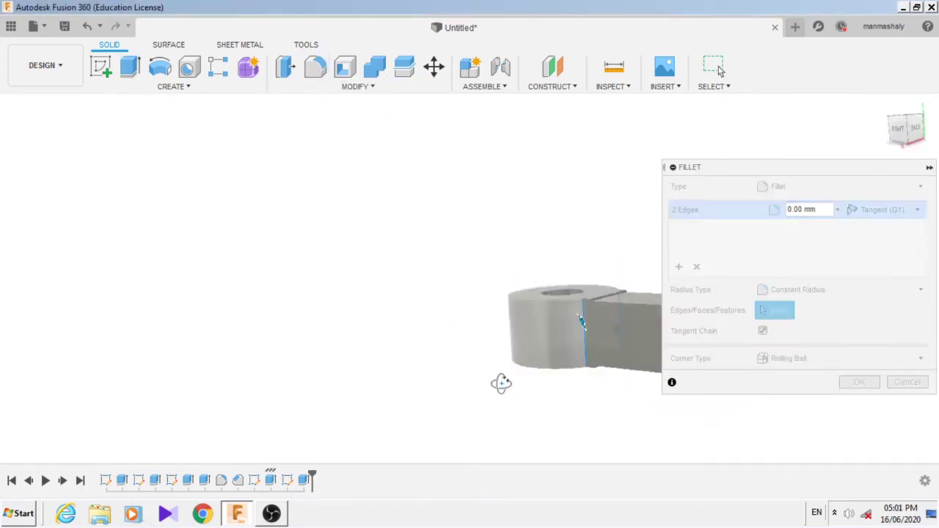
{"action": "key", "text": "Escape"}
{"action": "left_click", "coordinate": [102, 67]}
Sketch on the arm's end face and project that face into the sketch.
{"action": "left_click", "coordinate": [546, 315]}
{"action": "key", "text": "p"}
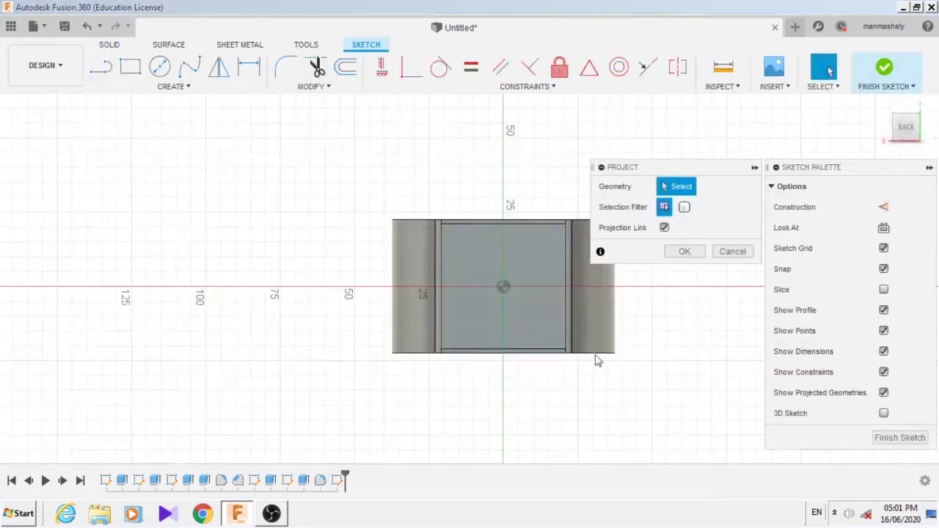
{"action": "left_click", "coordinate": [528, 323]}
{"action": "middle_click_drag", "start_coordinate": [528, 323], "coordinate": [624, 293], "text": "shift"}
{"action": "left_click", "coordinate": [684, 252]}
Draw a hexagon centred on the square end face.
{"action": "key", "text": "c"}
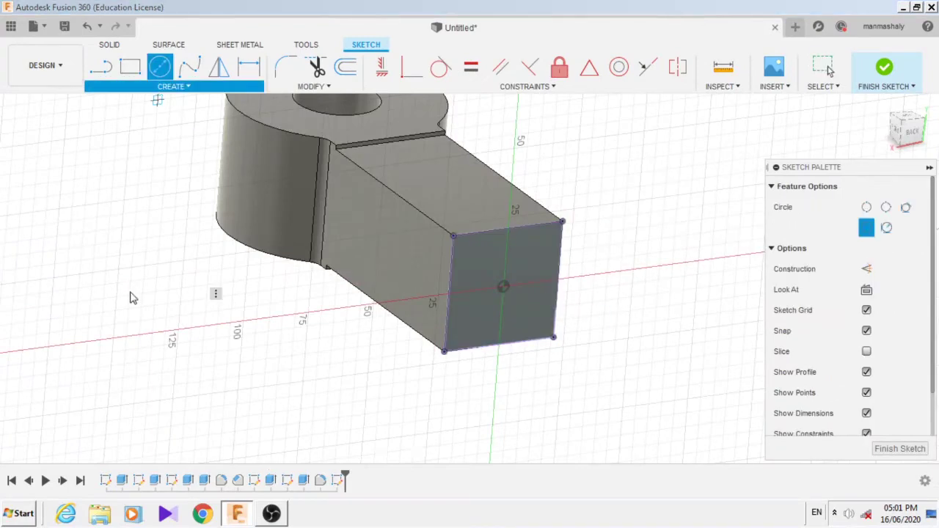
{"action": "left_click", "coordinate": [503, 286]}
{"action": "left_click", "coordinate": [505, 230]}
{"action": "key", "text": "Escape"}
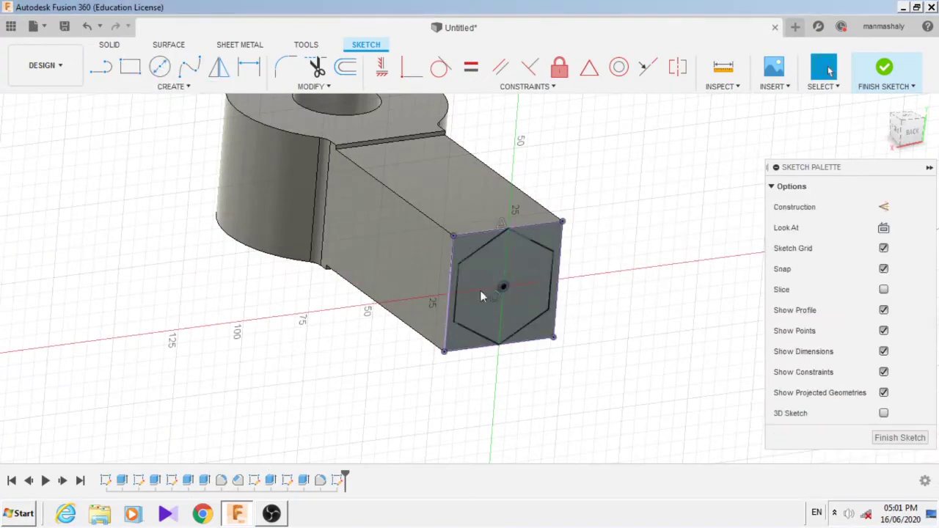
{"action": "left_click", "coordinate": [179, 94]}
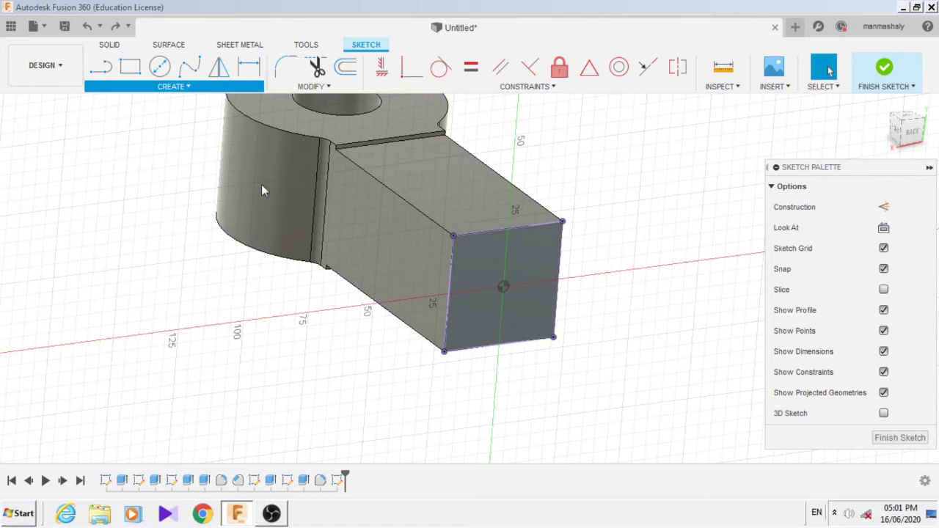
{"action": "left_click", "coordinate": [502, 287]}
{"action": "left_click", "coordinate": [534, 234]}
{"action": "key", "text": "Escape"}
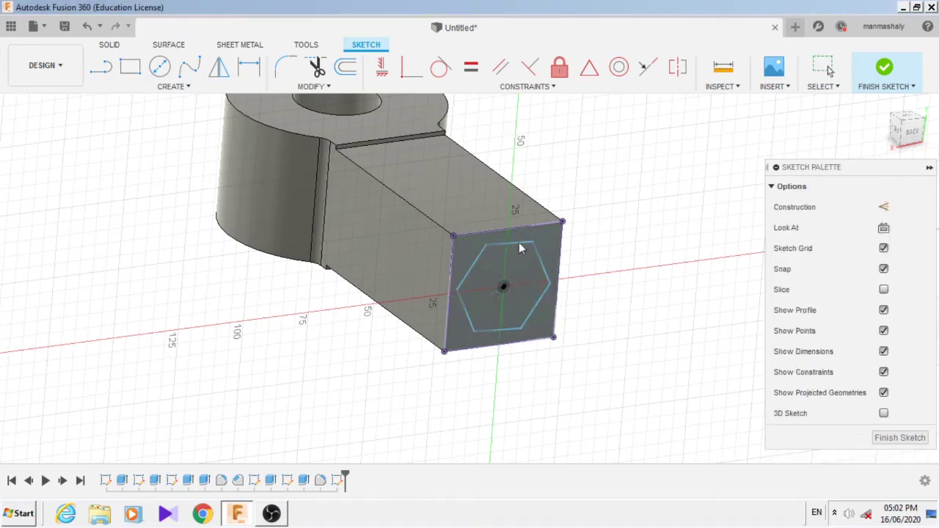
{"action": "scroll", "coordinate": [510, 235], "scroll_direction": "down", "scroll_amount": 3}
Add a circle through the hexagon's corners, finish the sketch, and select the surrounding regions for extrusion.
{"action": "key", "text": "c"}
{"action": "left_click", "coordinate": [468, 299]}
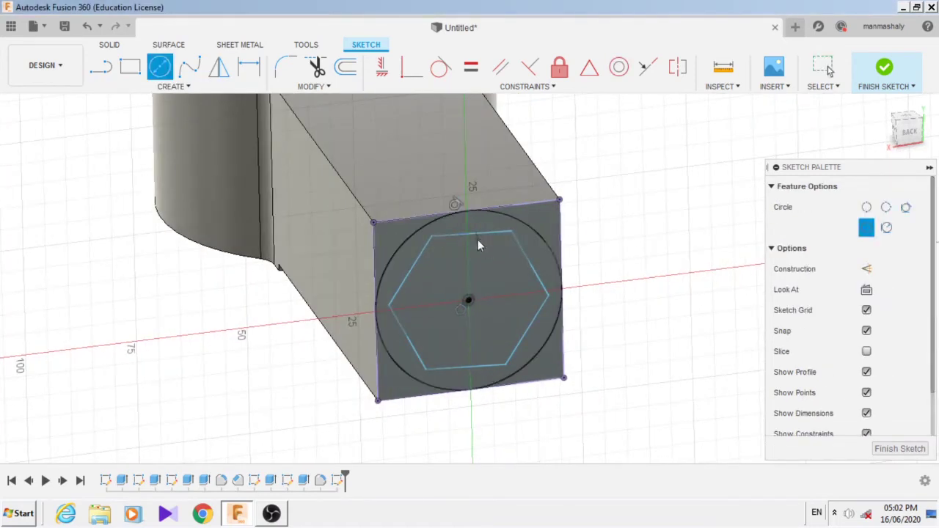
{"action": "left_click", "coordinate": [512, 229]}
{"action": "key", "text": "Escape"}
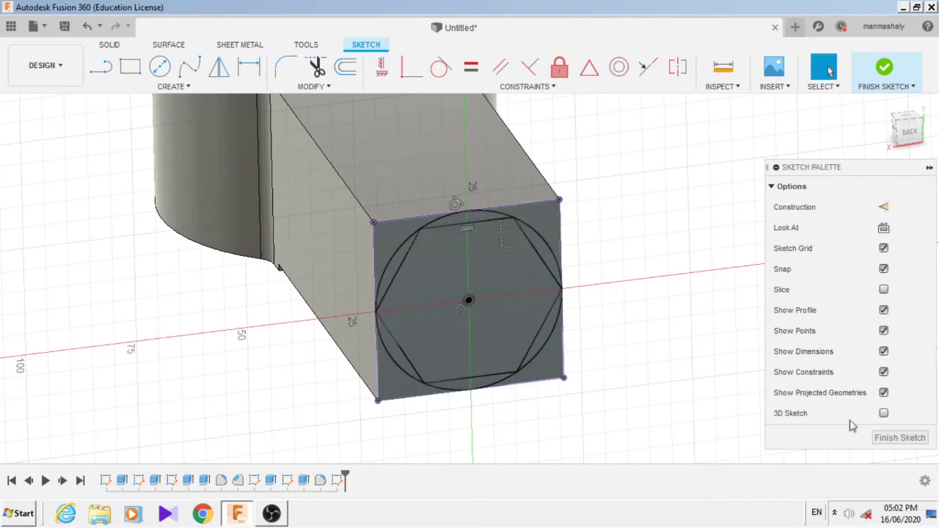
{"action": "left_click", "coordinate": [896, 437]}
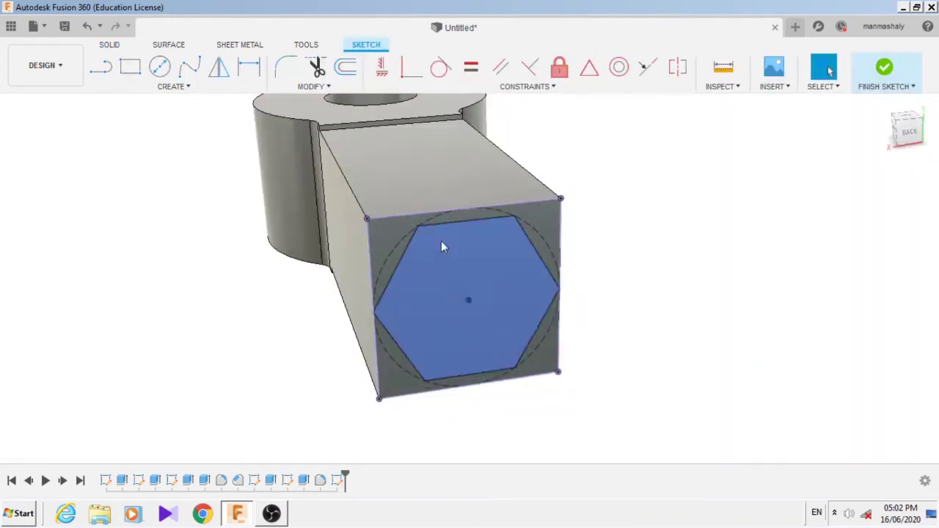
{"action": "key", "text": "e"}
{"action": "left_click", "coordinate": [391, 258]}
{"action": "middle_click_drag", "start_coordinate": [411, 272], "coordinate": [668, 357], "text": "shift"}
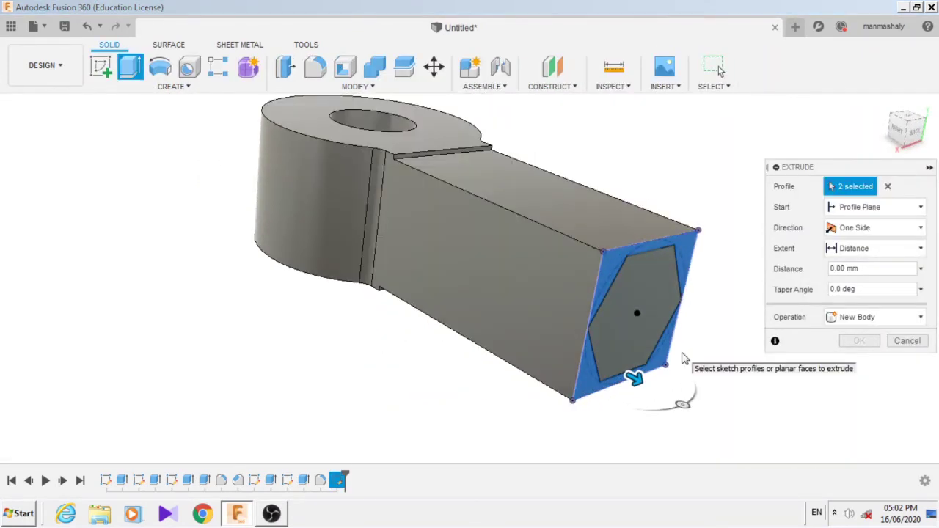
Extrude a -41 distance cut removing the square end's corners, leaving a hexagonal shank.
{"action": "type", "text": "-41"}
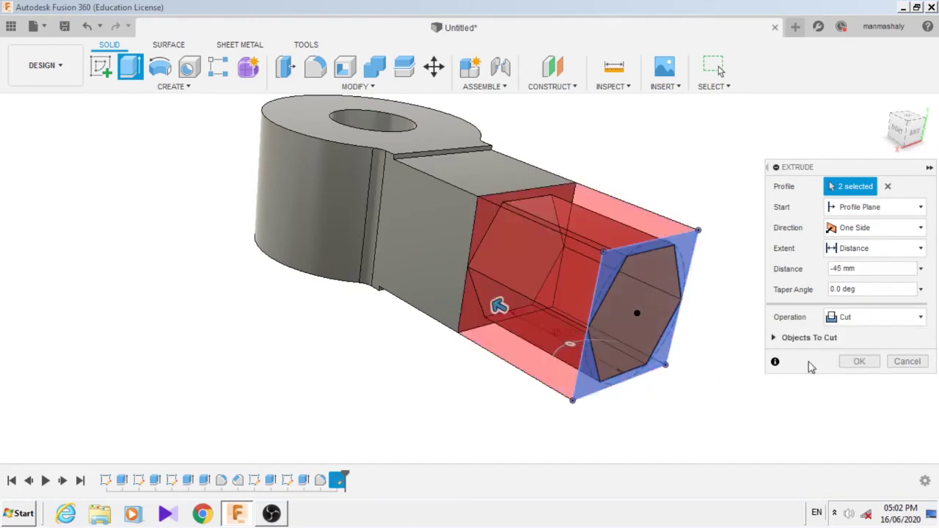
{"action": "key", "text": "Return"}
{"action": "double_click", "coordinate": [302, 481]}
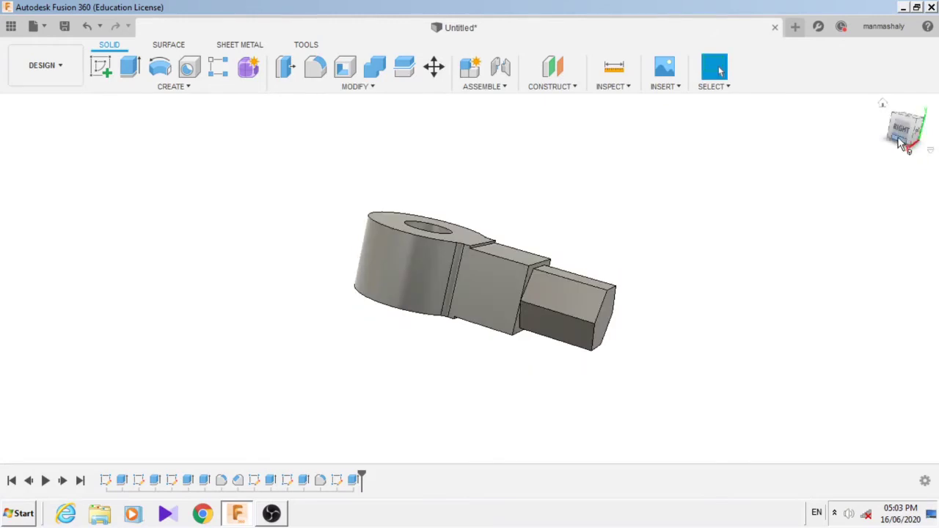
{"action": "left_click", "coordinate": [101, 66]}
Start a sketch on the side plane, project the body edges, and begin a line at the stub's corner.
{"action": "left_click", "coordinate": [382, 272]}
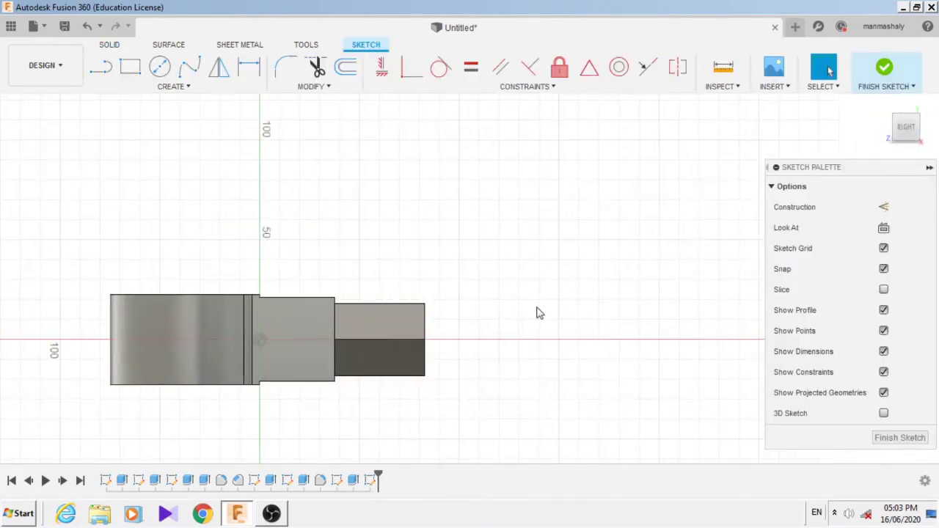
{"action": "key", "text": "p"}
{"action": "left_click", "coordinate": [249, 316]}
{"action": "left_click", "coordinate": [379, 320]}
{"action": "key", "text": "Return"}
{"action": "key", "text": "l"}
{"action": "left_click", "coordinate": [424, 376]}
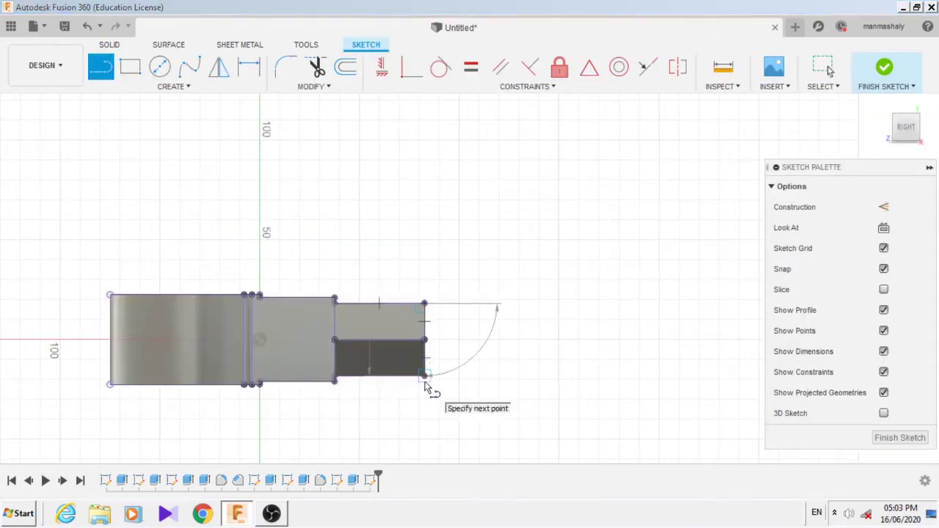
{"action": "left_click", "coordinate": [218, 66]}
{"action": "left_click", "coordinate": [273, 298]}
{"action": "scroll", "coordinate": [273, 307], "scroll_direction": "up", "scroll_amount": 3}
{"action": "scroll", "coordinate": [497, 327], "scroll_direction": "down", "scroll_amount": 2}
{"action": "key", "text": "Escape"}
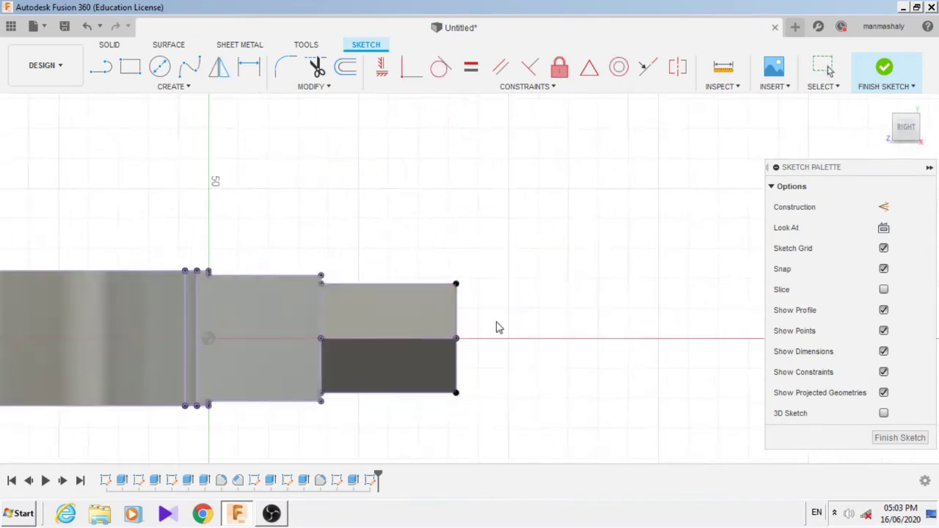
{"action": "scroll", "coordinate": [497, 328], "scroll_direction": "down", "scroll_amount": 1}
Draw the stepped outline from the shoulder's top corner along the collar and pin to the axis.
{"action": "key", "text": "l"}
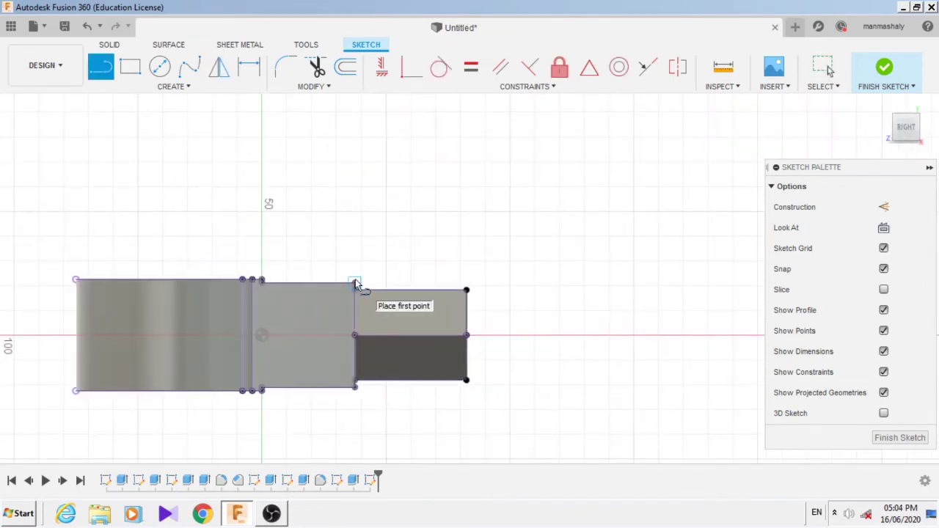
{"action": "left_click", "coordinate": [356, 283]}
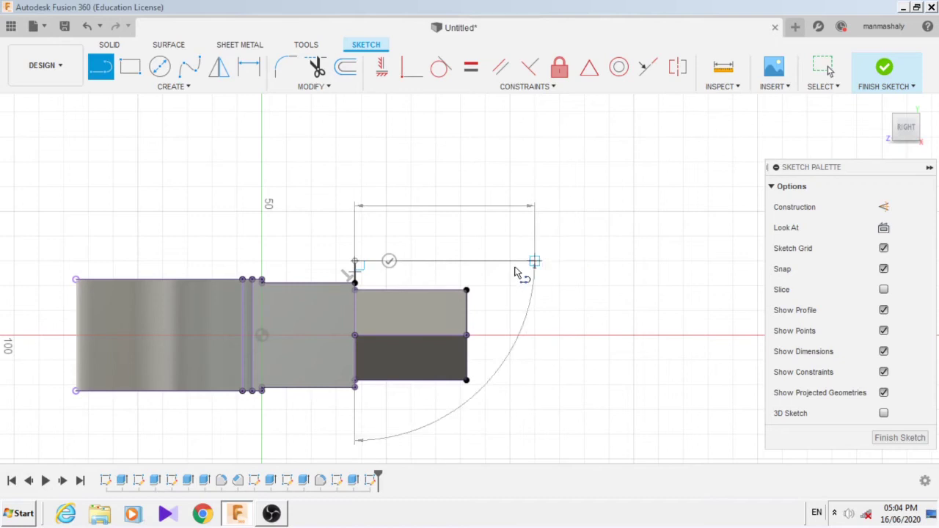
{"action": "left_click", "coordinate": [476, 281]}
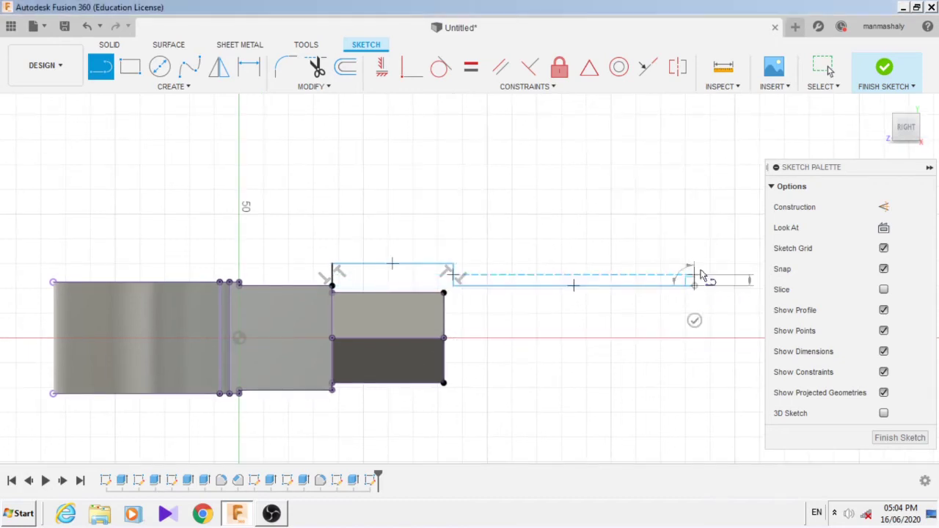
{"action": "left_click", "coordinate": [695, 281]}
{"action": "left_click", "coordinate": [723, 351]}
{"action": "key", "text": "Escape"}
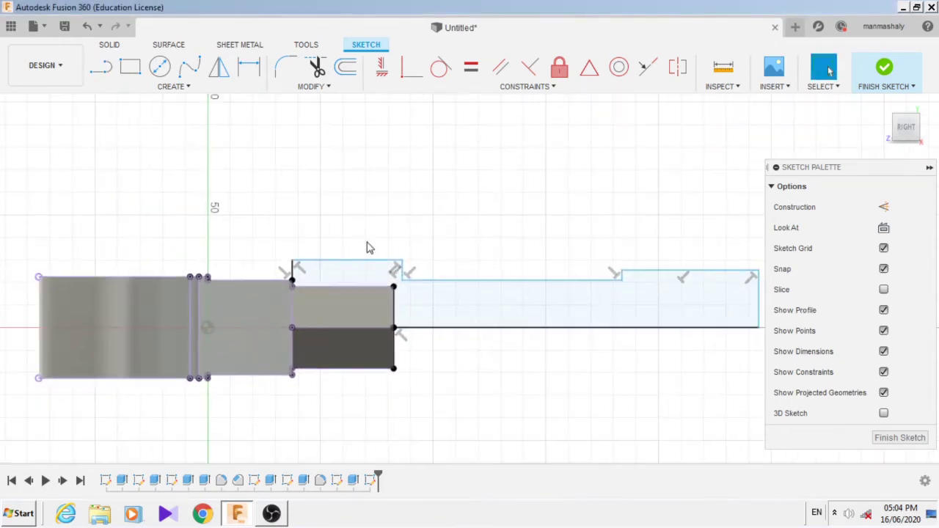
{"action": "key", "text": "Escape"}
{"action": "key", "text": "l"}
{"action": "scroll", "coordinate": [392, 285], "scroll_direction": "up", "scroll_amount": 3}
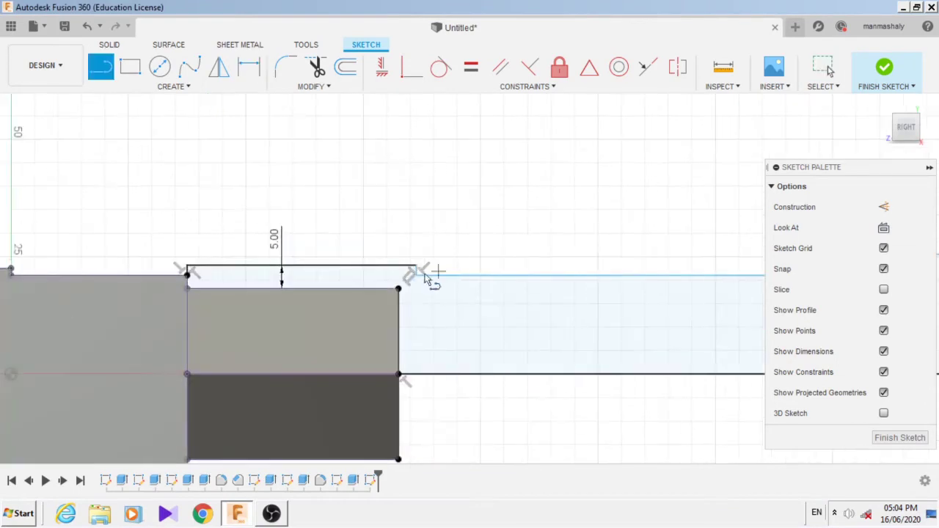
{"action": "key", "text": "Escape"}
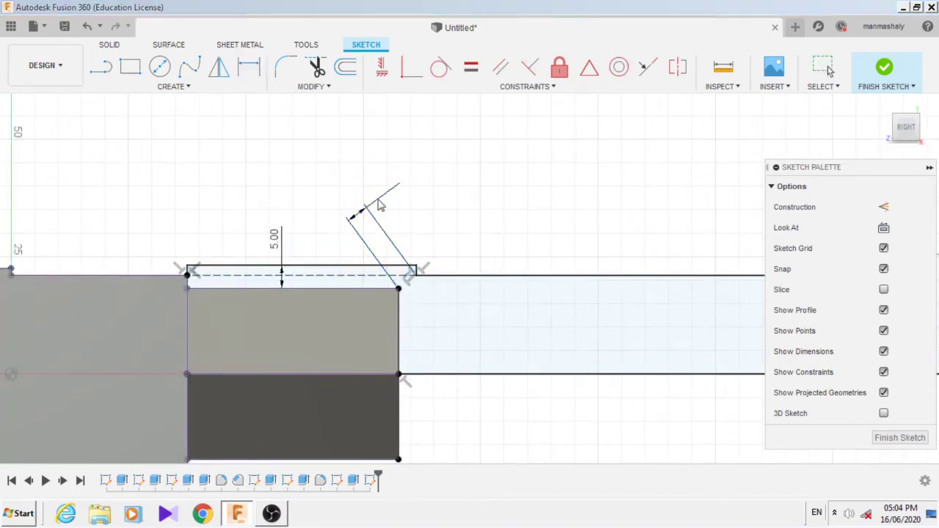
Dimension the collar step as 5 mm and the pin height as 22.5 mm.
{"action": "left_click", "coordinate": [415, 231]}
{"action": "type", "text": "5"}
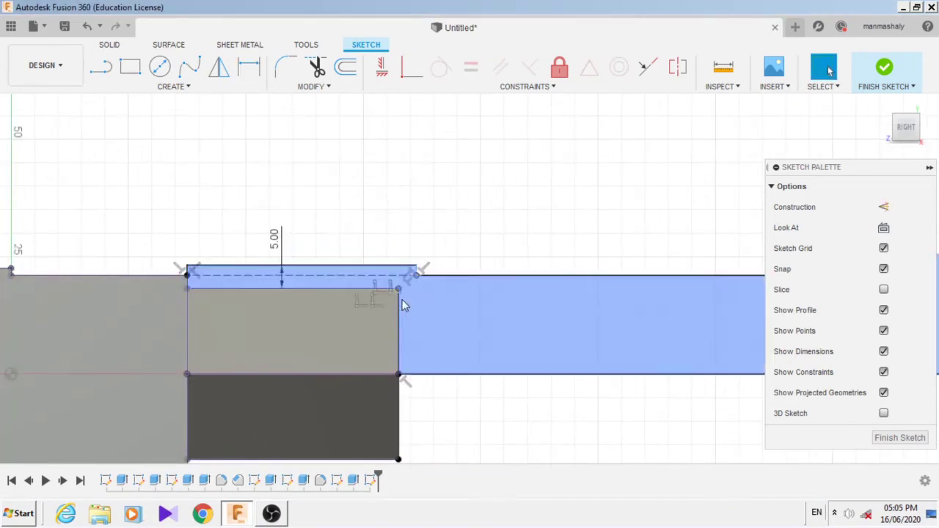
{"action": "key", "text": "Return"}
{"action": "scroll", "coordinate": [521, 216], "scroll_direction": "up", "scroll_amount": 3}
{"action": "key", "text": "Escape"}
{"action": "scroll", "coordinate": [521, 220], "scroll_direction": "down", "scroll_amount": 5}
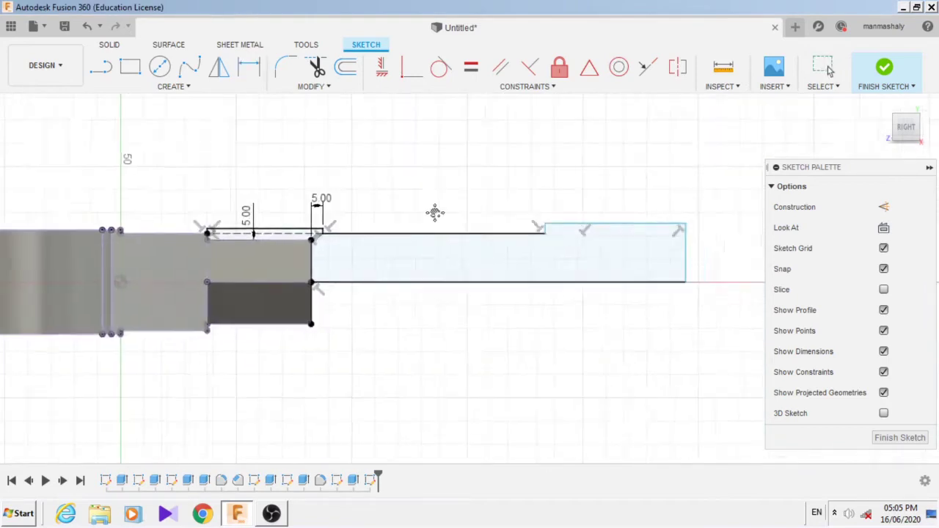
{"action": "left_click", "coordinate": [635, 392]}
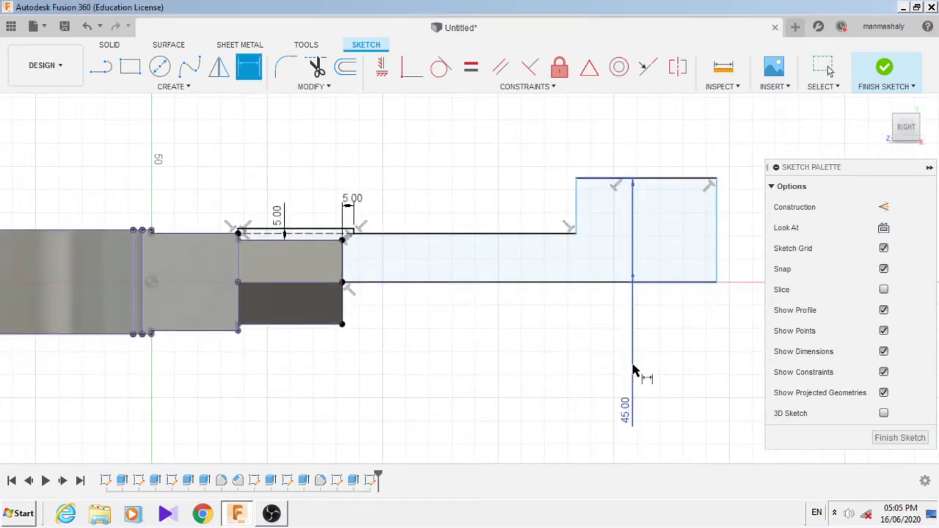
{"action": "type", "text": "22.5"}
{"action": "key", "text": "Return"}
{"action": "key", "text": "Escape"}
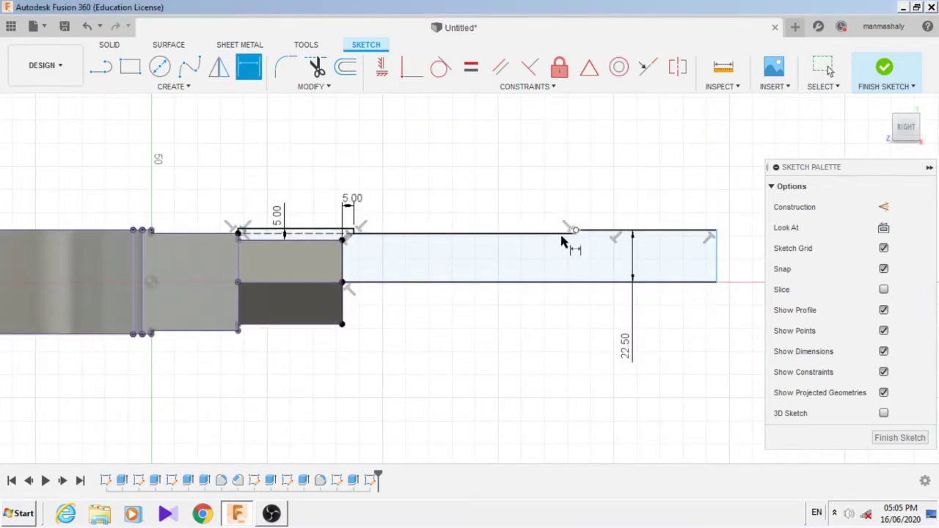
Set the pin length dimension to 75 mm.
{"action": "left_click", "coordinate": [563, 241]}
{"action": "key", "text": "Escape"}
{"action": "key", "text": "Escape"}
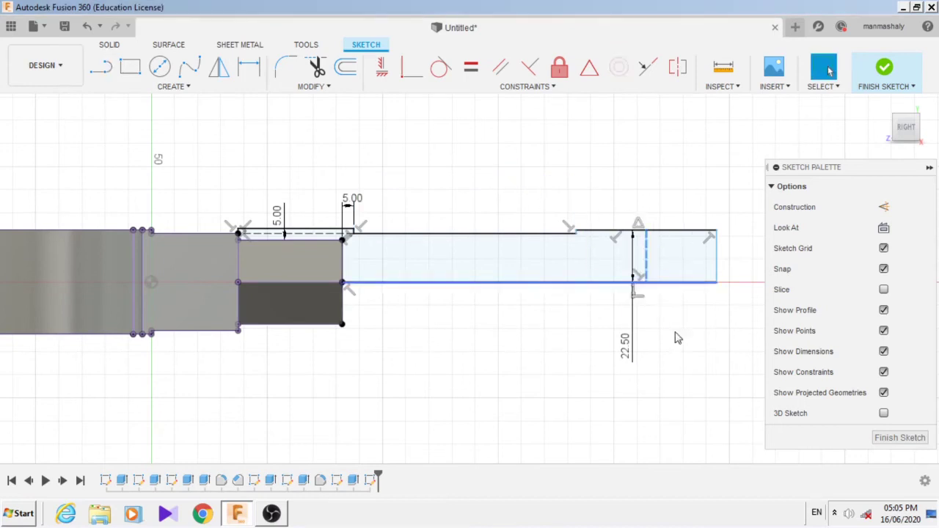
{"action": "key", "text": "Escape"}
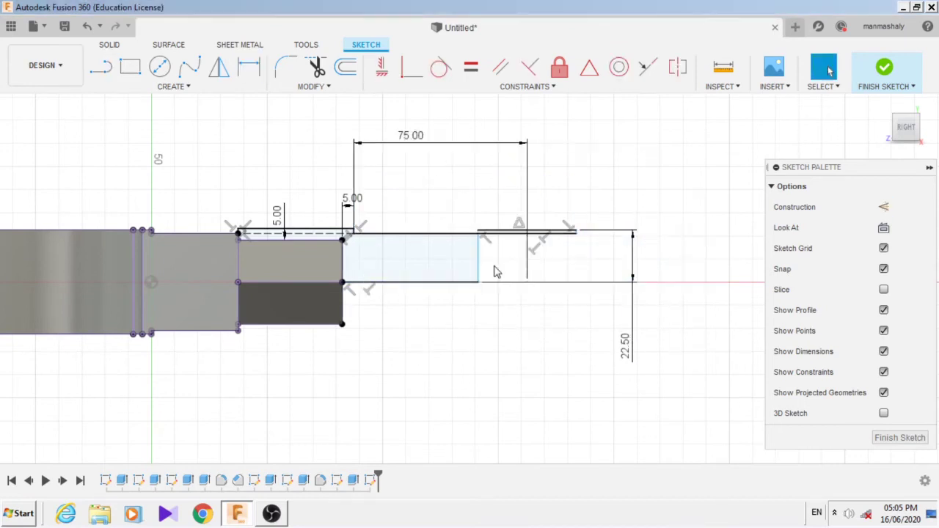
{"action": "scroll", "coordinate": [538, 255], "scroll_direction": "up", "scroll_amount": 2}
{"action": "scroll", "coordinate": [624, 250], "scroll_direction": "down", "scroll_amount": 2}
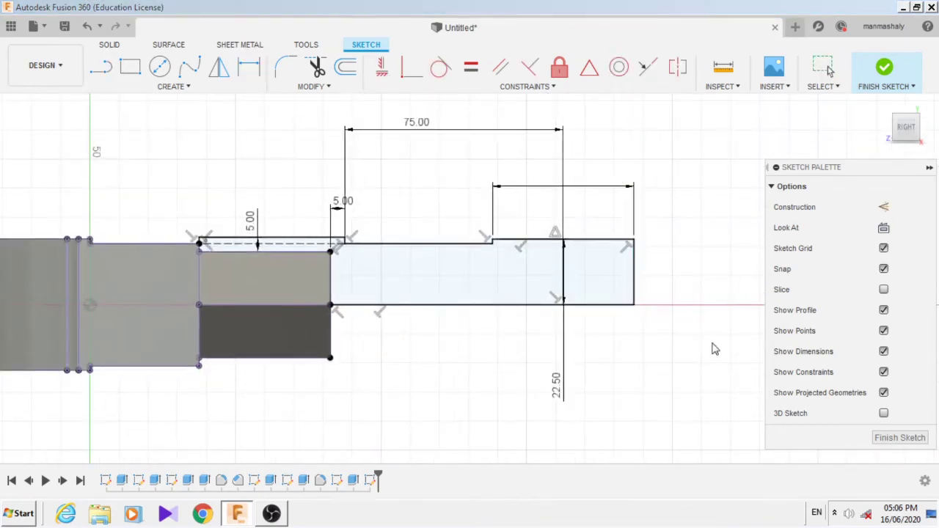
{"action": "type", "text": "75"}
{"action": "key", "text": "Return"}
Mirror the top outline edges about the axis and finish the sketch.
{"action": "left_click", "coordinate": [219, 67]}
{"action": "left_click", "coordinate": [500, 241]}
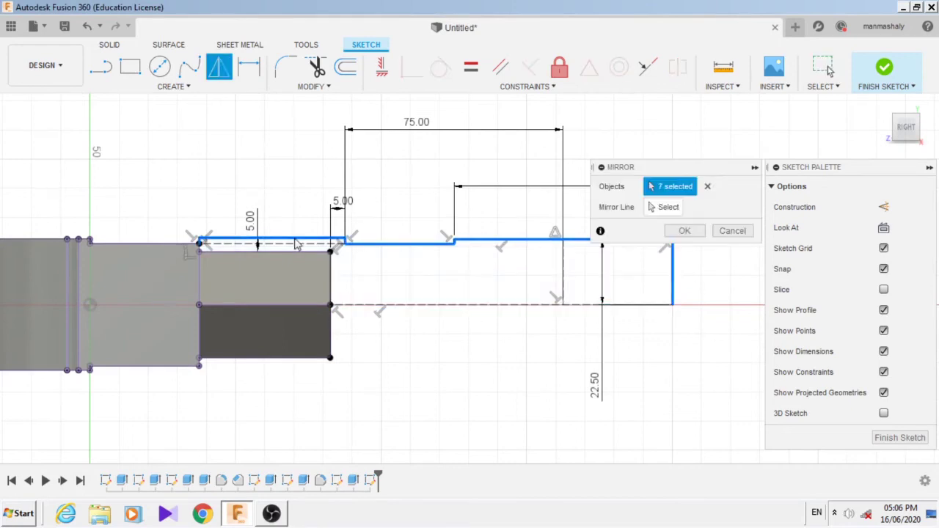
{"action": "left_click", "coordinate": [660, 304]}
{"action": "left_click", "coordinate": [683, 230]}
{"action": "left_click", "coordinate": [884, 66]}
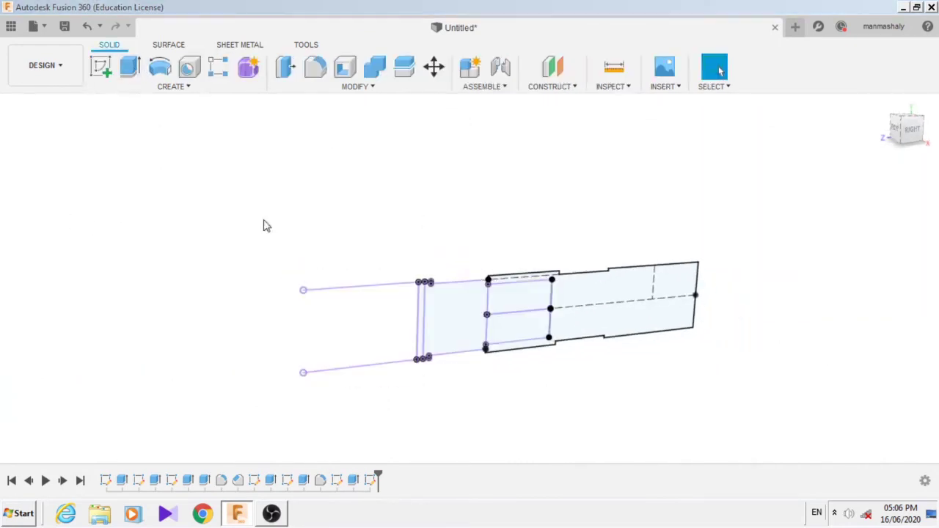
Extrude the three pin profiles with Symmetric direction into a solid block, then view it from above.
{"action": "key", "text": "e"}
{"action": "left_click", "coordinate": [525, 329]}
{"action": "left_click", "coordinate": [874, 229]}
{"action": "left_click", "coordinate": [850, 275]}
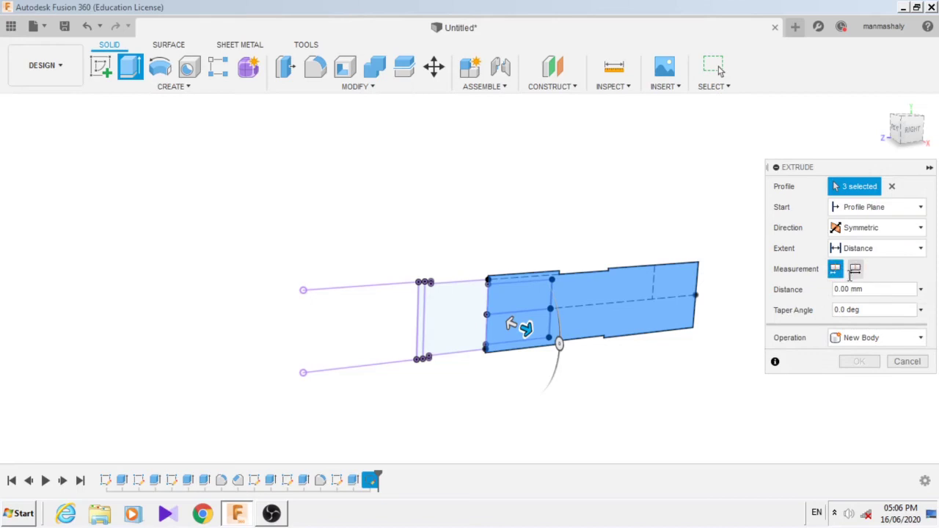
{"action": "key", "text": "Return"}
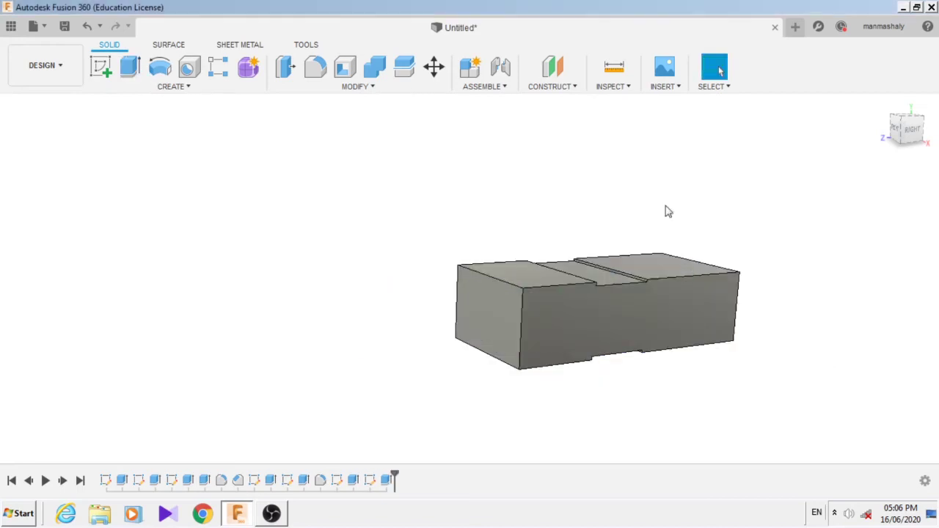
{"action": "mouse_move", "coordinate": [666, 209]}
{"action": "middle_mouse_down", "text": "shift"}
{"action": "mouse_move", "coordinate": [510, 378]}
{"action": "mouse_move", "coordinate": [517, 360]}
{"action": "mouse_move", "coordinate": [466, 396]}
{"action": "middle_mouse_up", "text": "shift"}
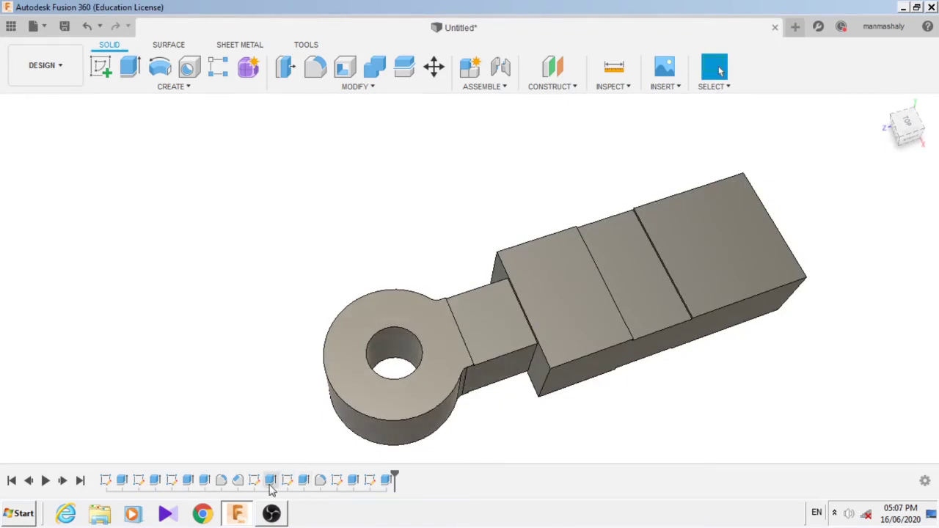
Start a sketch on the block's top face, project its outline, and draw a corner-to-corner diagonal.
{"action": "left_click", "coordinate": [109, 67]}
{"action": "left_click", "coordinate": [440, 211]}
{"action": "key", "text": "p"}
{"action": "left_click", "coordinate": [438, 206]}
{"action": "left_click", "coordinate": [696, 255]}
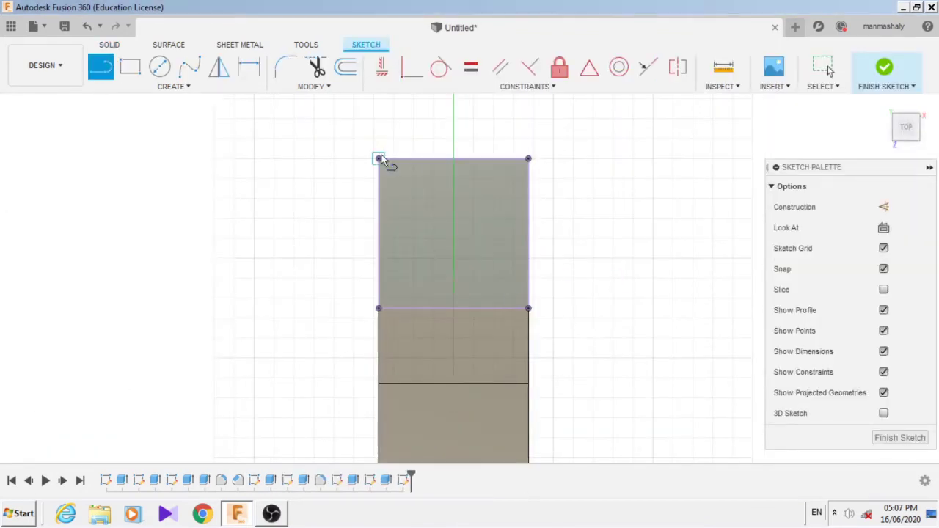
{"action": "left_click", "coordinate": [379, 159]}
{"action": "left_click", "coordinate": [529, 308]}
Draw two concentric circles at the face centre and dimension the inner one Ø30 mm.
{"action": "key", "text": "c"}
{"action": "left_click", "coordinate": [529, 233]}
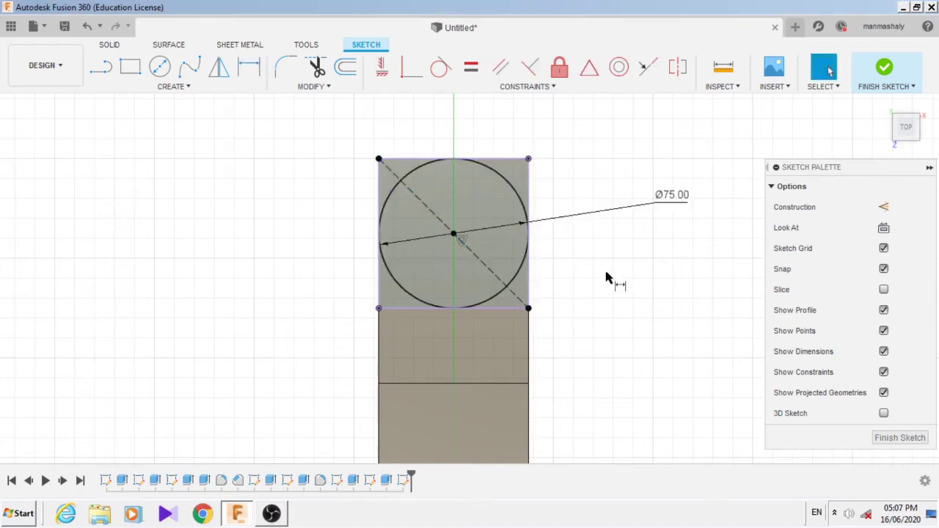
{"action": "key", "text": "c"}
{"action": "left_click", "coordinate": [453, 233]}
{"action": "left_click", "coordinate": [499, 242]}
{"action": "key", "text": "d"}
{"action": "left_click", "coordinate": [499, 241]}
{"action": "type", "text": "30"}
{"action": "key", "text": "Return"}
Mirror the slot line across the centreline, space the lines 42 mm apart, finish, and pick the bottom strip.
{"action": "key", "text": "l"}
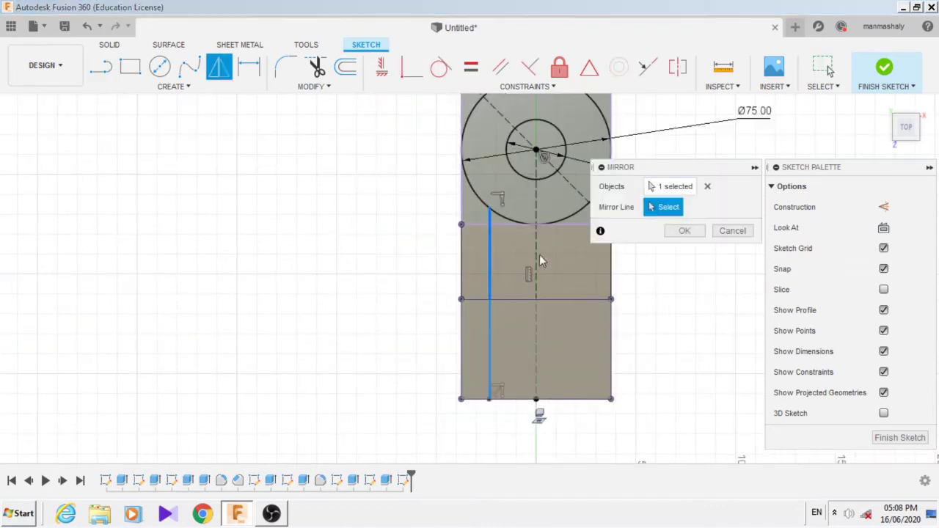
{"action": "left_click", "coordinate": [537, 261]}
{"action": "key", "text": "Return"}
{"action": "left_click", "coordinate": [687, 311]}
{"action": "type", "text": "42"}
{"action": "key", "text": "Return"}
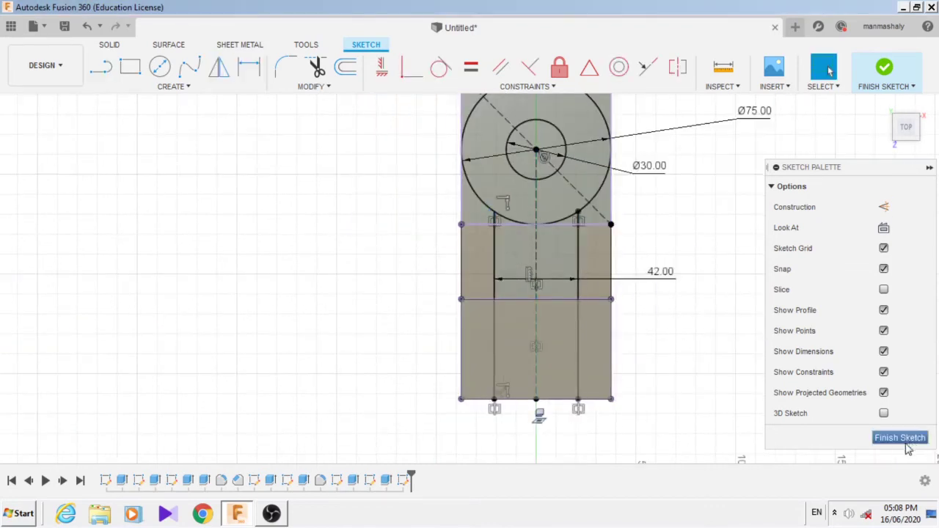
{"action": "left_click", "coordinate": [900, 437]}
{"action": "key", "text": "e"}
{"action": "left_click", "coordinate": [592, 339]}
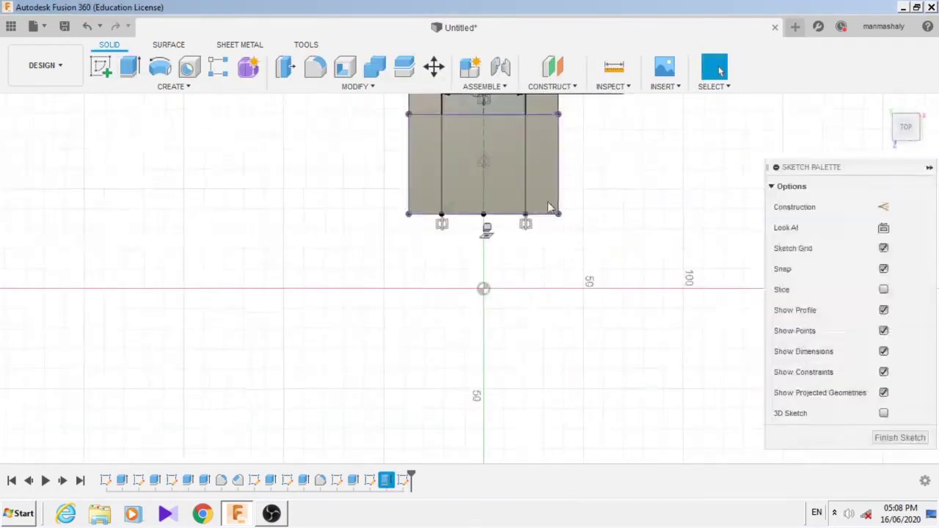
Cut the selected sketch regions through the block symmetrically to a set distance.
{"action": "key", "text": "e"}
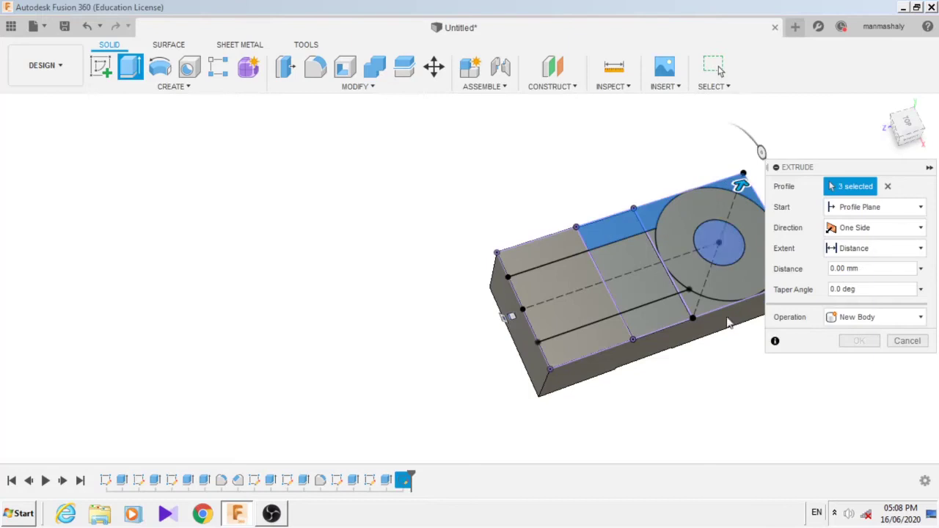
{"action": "left_click", "coordinate": [713, 303]}
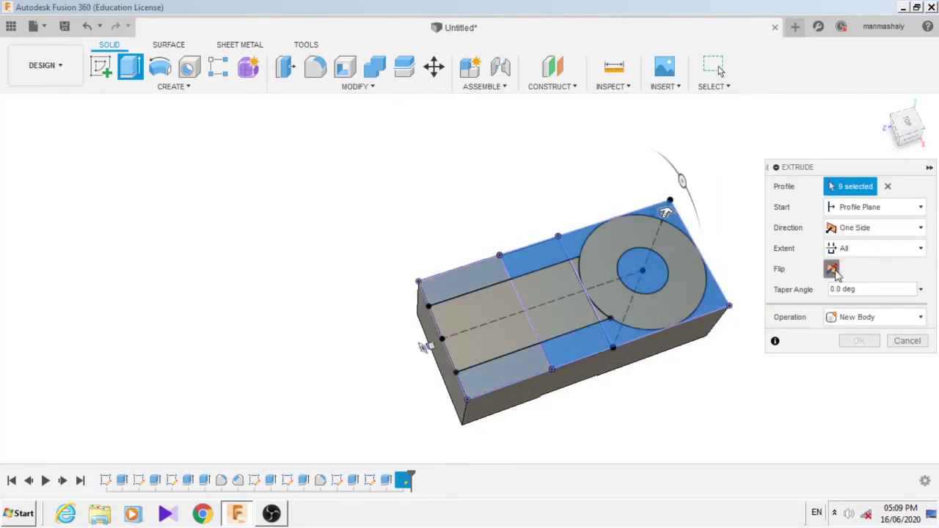
{"action": "double_click", "coordinate": [422, 481]}
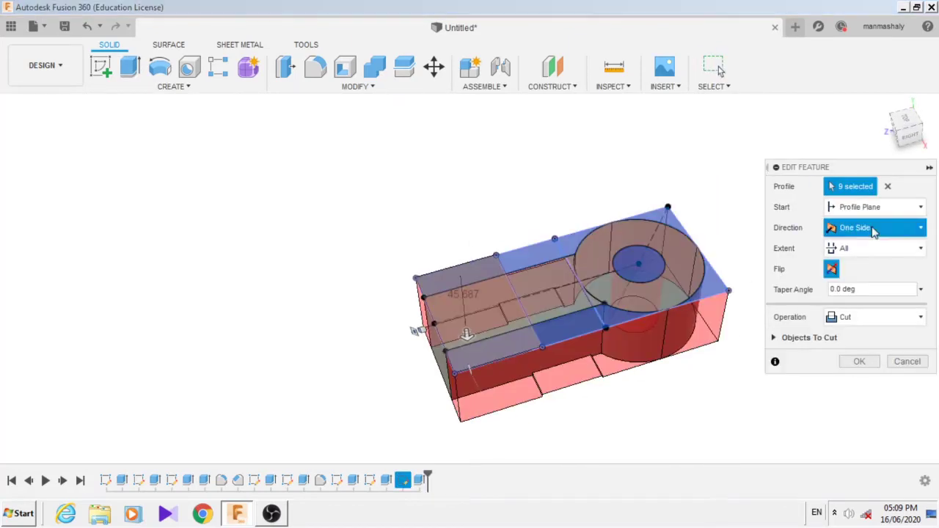
{"action": "left_click", "coordinate": [873, 227]}
{"action": "key", "text": "Return"}
{"action": "double_click", "coordinate": [420, 481]}
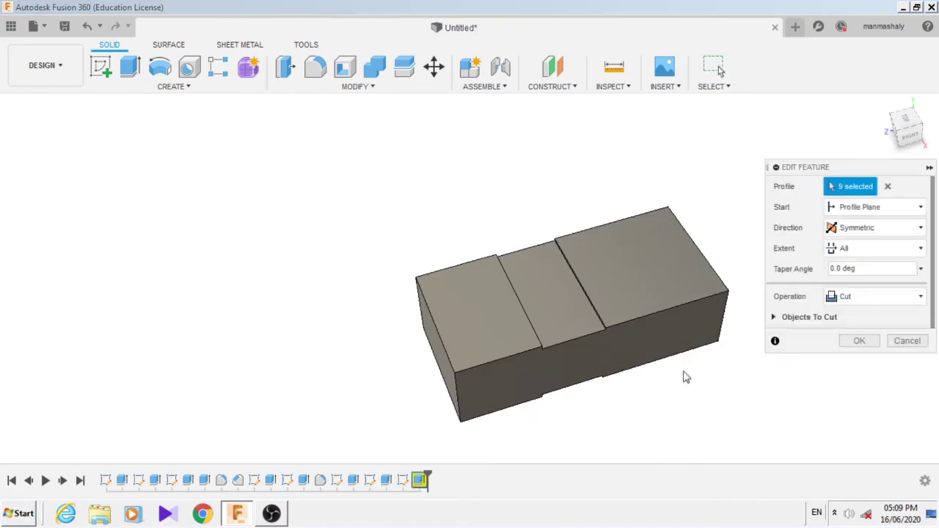
{"action": "left_click", "coordinate": [878, 248]}
{"action": "left_click", "coordinate": [866, 262]}
{"action": "left_click_drag", "start_coordinate": [632, 208], "coordinate": [646, 193]}
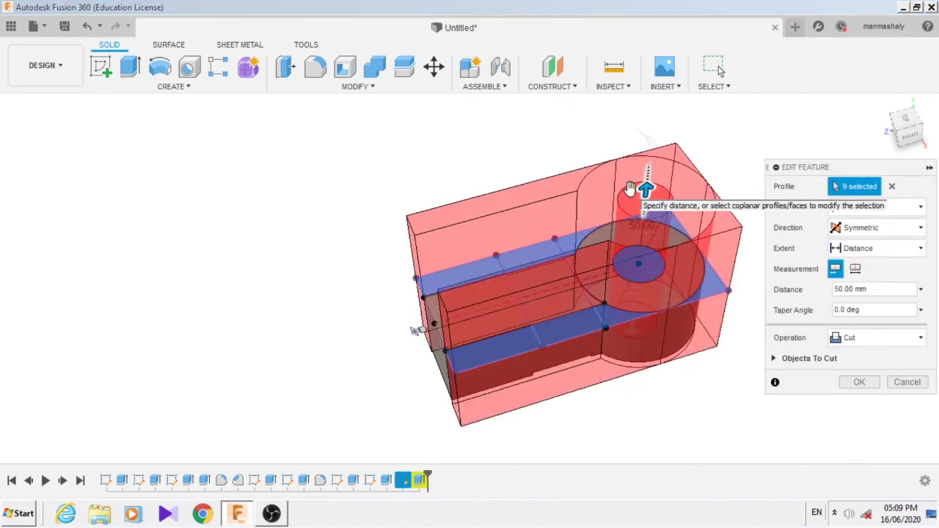
{"action": "key", "text": "Return"}
Start a sketch on the shank's end face and draw a circle at its centre.
{"action": "left_click", "coordinate": [585, 406]}
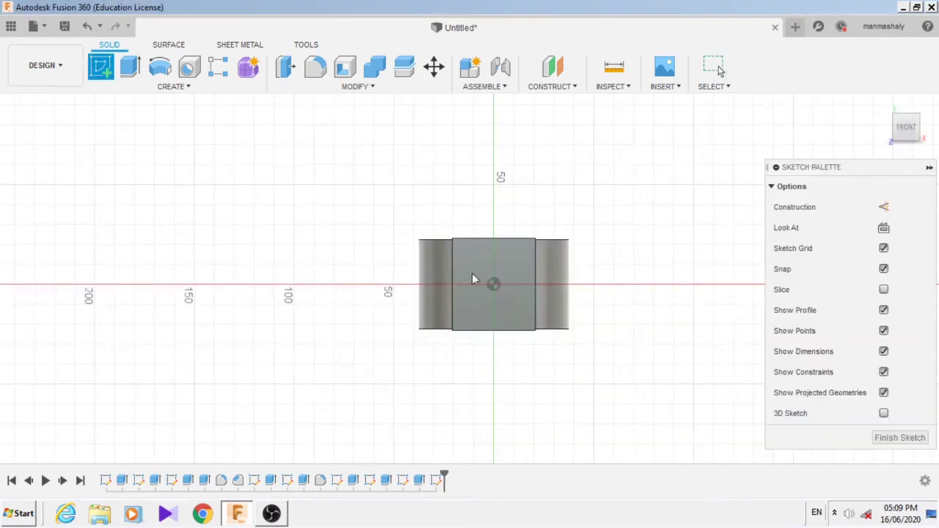
{"action": "key", "text": "c"}
{"action": "left_click", "coordinate": [518, 315]}
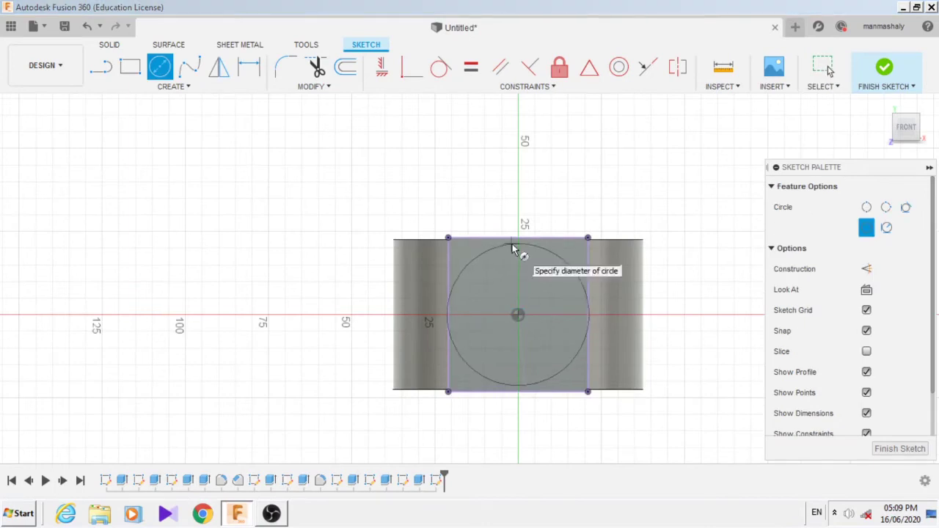
{"action": "left_click", "coordinate": [512, 244]}
{"action": "key", "text": "Escape"}
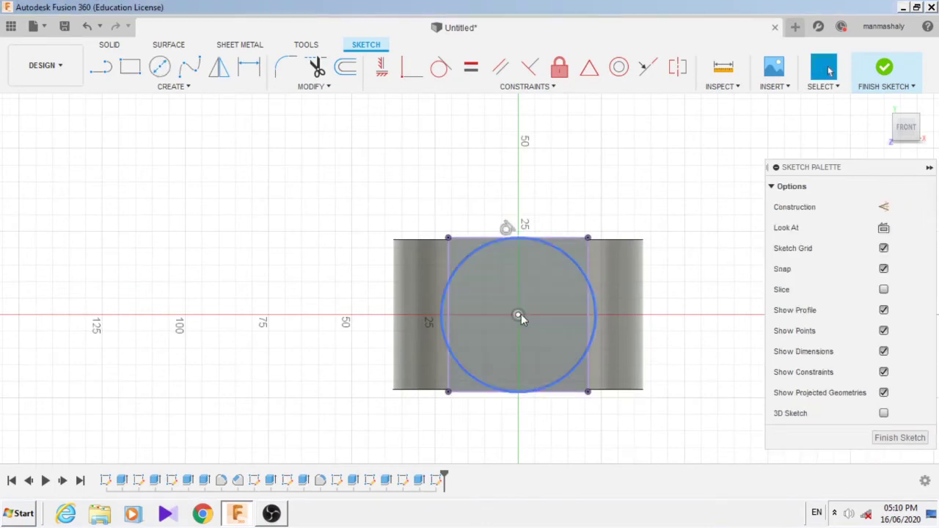
Try dimensioning the circle against the face edges, then shrink it slightly inside the face.
{"action": "key", "text": "d"}
{"action": "left_click", "coordinate": [566, 257]}
{"action": "left_click", "coordinate": [580, 186]}
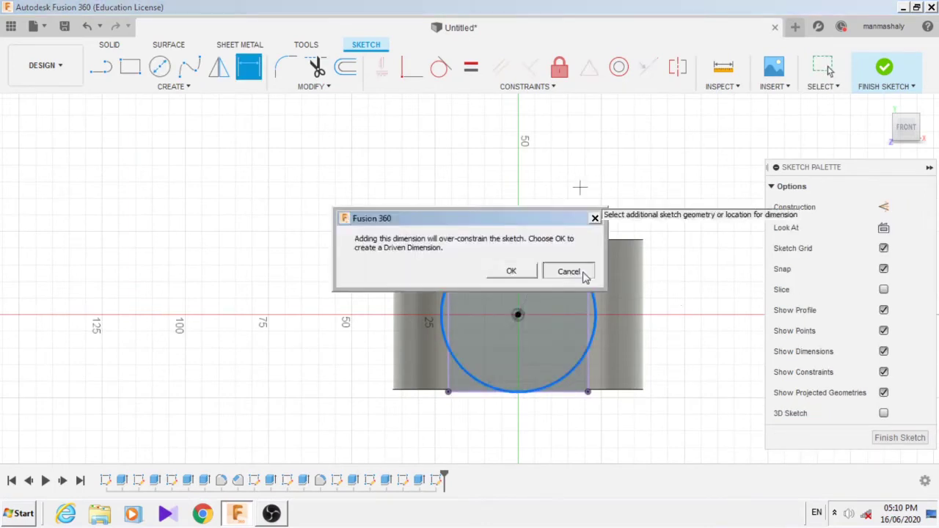
{"action": "left_click", "coordinate": [568, 269]}
{"action": "left_click", "coordinate": [448, 294]}
{"action": "left_click", "coordinate": [674, 206]}
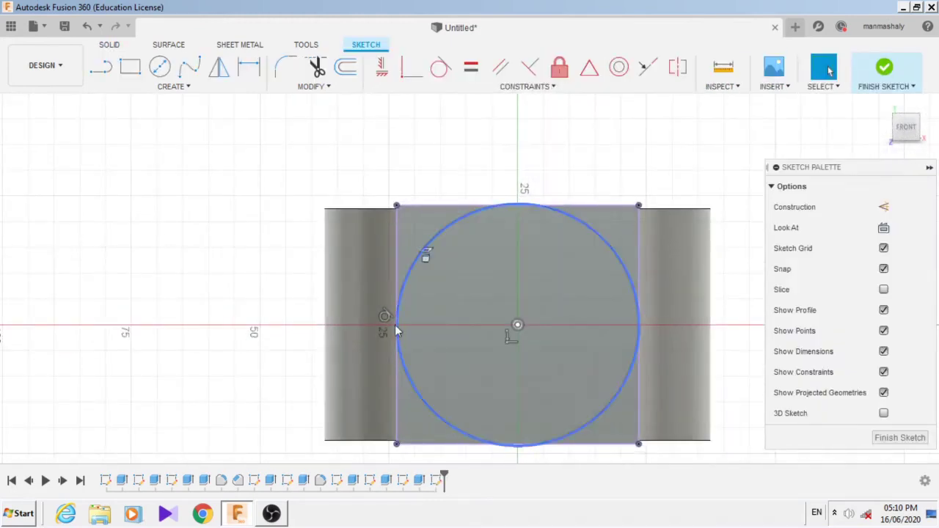
{"action": "left_click_drag", "start_coordinate": [398, 326], "coordinate": [413, 325]}
Dimension the circle to Ø42 mm and inscribe a hexagon centred on it.
{"action": "key", "text": "d"}
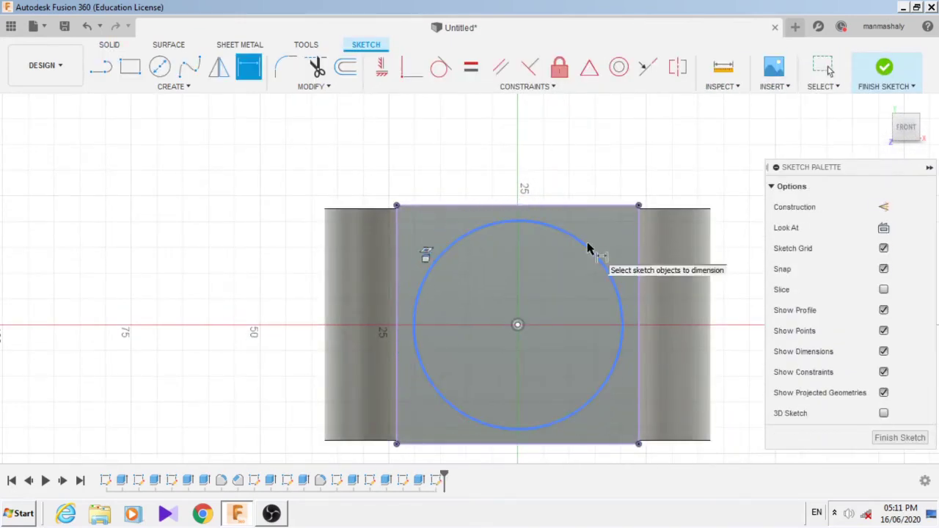
{"action": "left_click", "coordinate": [587, 248]}
{"action": "left_click", "coordinate": [691, 165]}
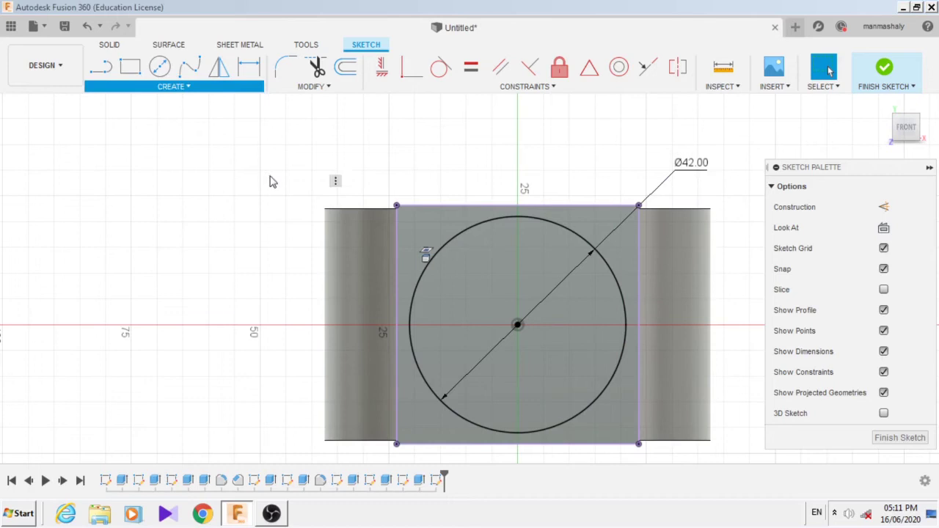
{"action": "left_click", "coordinate": [518, 325]}
{"action": "left_click", "coordinate": [567, 230]}
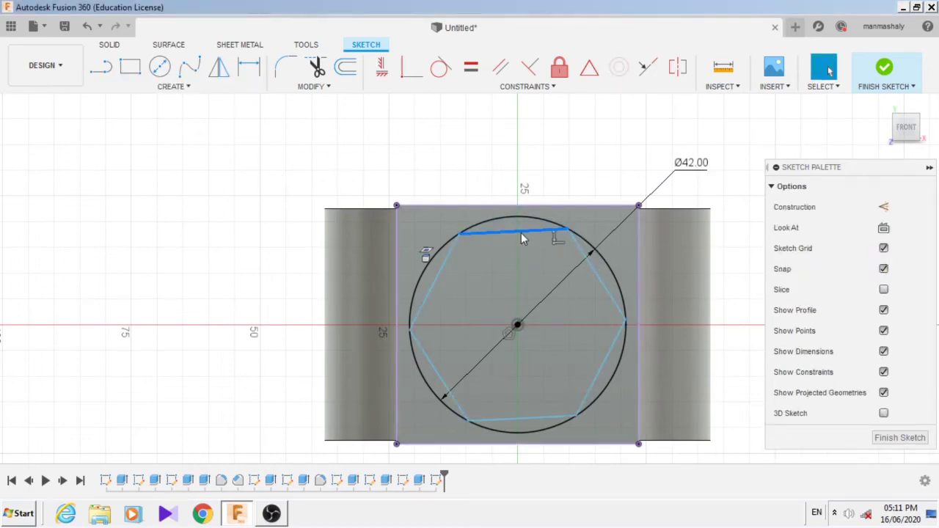
Extrude the hexagon -45 mm to cut the hexagonal socket into the shank end.
{"action": "key", "text": "e"}
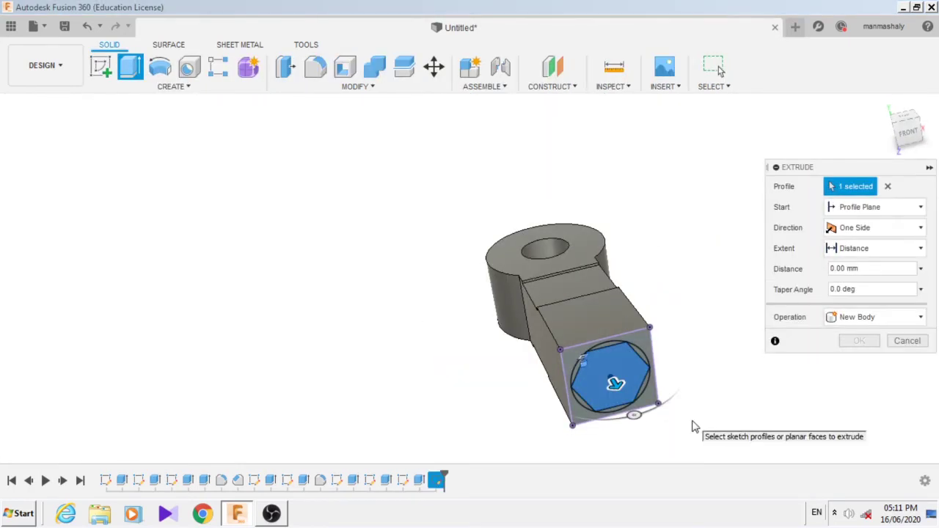
{"action": "type", "text": "-45"}
{"action": "key", "text": "Return"}
{"action": "middle_click_drag", "start_coordinate": [520, 352], "coordinate": [526, 318], "text": "shift"}
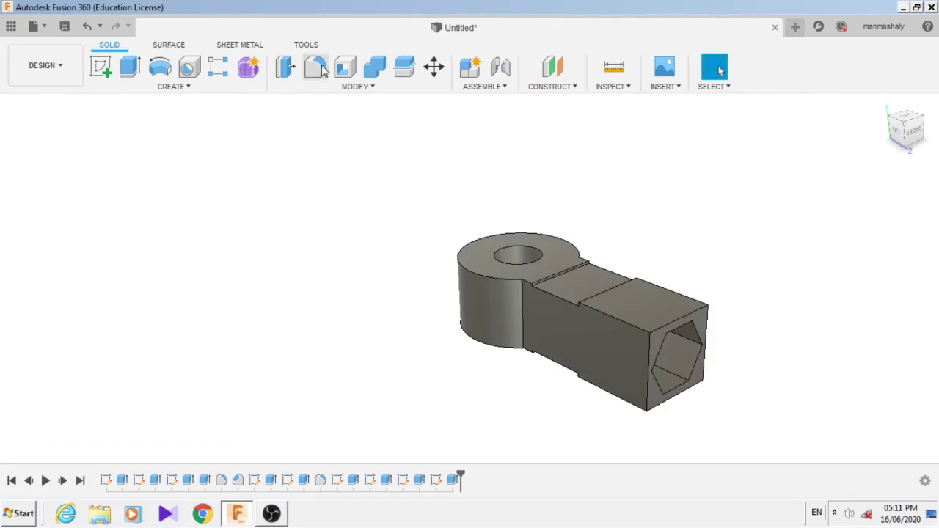
Chamfer ten of the part's edges by 5 mm.
{"action": "key", "text": "f"}
{"action": "key", "text": "Escape"}
{"action": "left_click", "coordinate": [345, 67]}
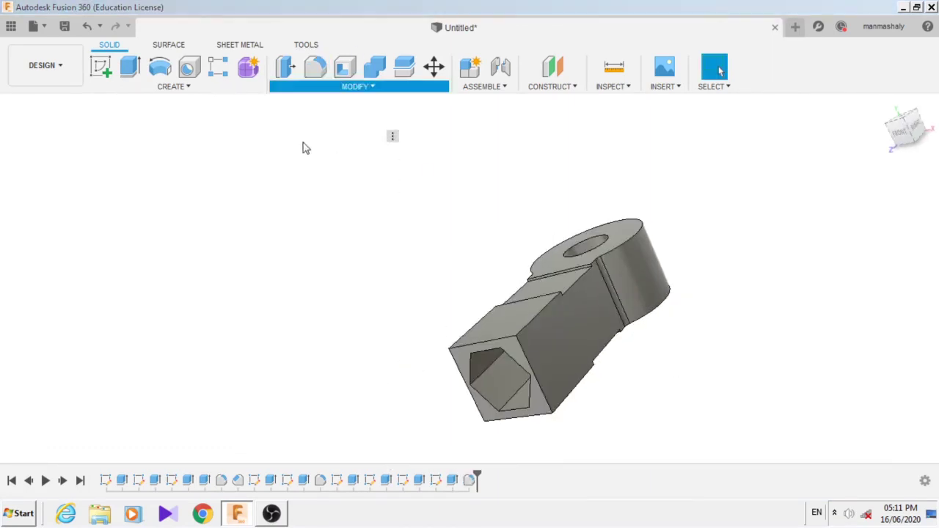
{"action": "left_click", "coordinate": [569, 288]}
{"action": "mouse_move", "coordinate": [569, 288]}
{"action": "middle_mouse_down", "text": "shift"}
{"action": "mouse_move", "coordinate": [591, 252]}
{"action": "mouse_move", "coordinate": [683, 292]}
{"action": "middle_mouse_up", "text": "shift"}
{"action": "left_click", "coordinate": [592, 252]}
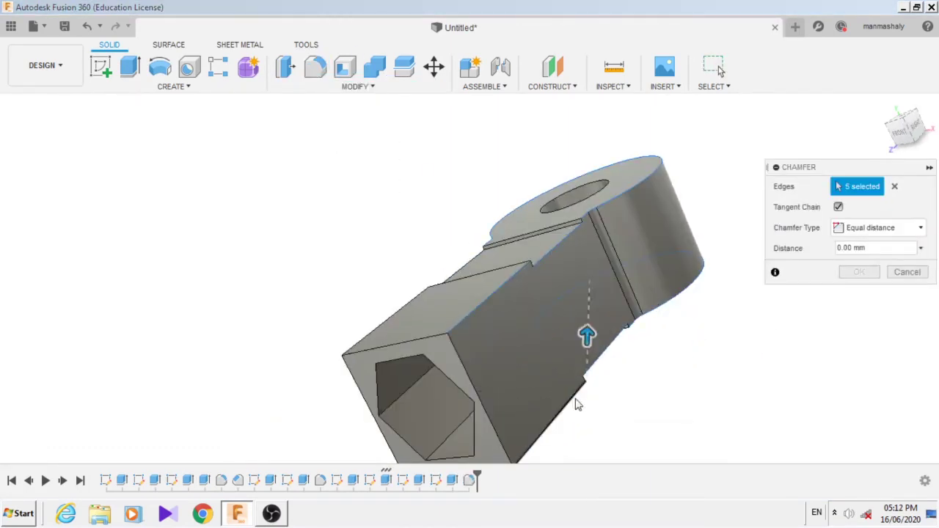
{"action": "left_click", "coordinate": [658, 428]}
{"action": "left_click", "coordinate": [555, 388]}
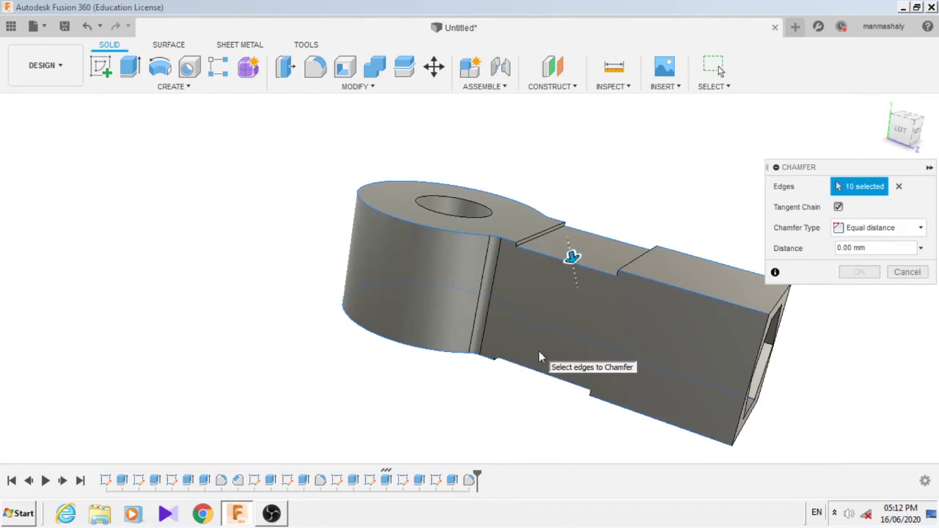
{"action": "type", "text": "5"}
{"action": "left_click", "coordinate": [859, 272]}
{"action": "middle_click_drag", "start_coordinate": [857, 277], "coordinate": [432, 285], "text": "shift"}
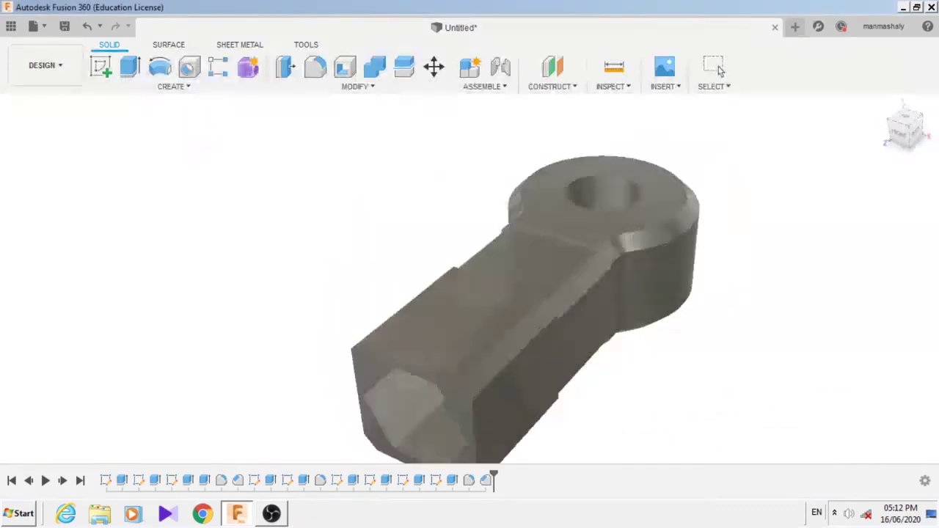
{"action": "scroll", "coordinate": [432, 285], "scroll_direction": "down", "scroll_amount": 3}
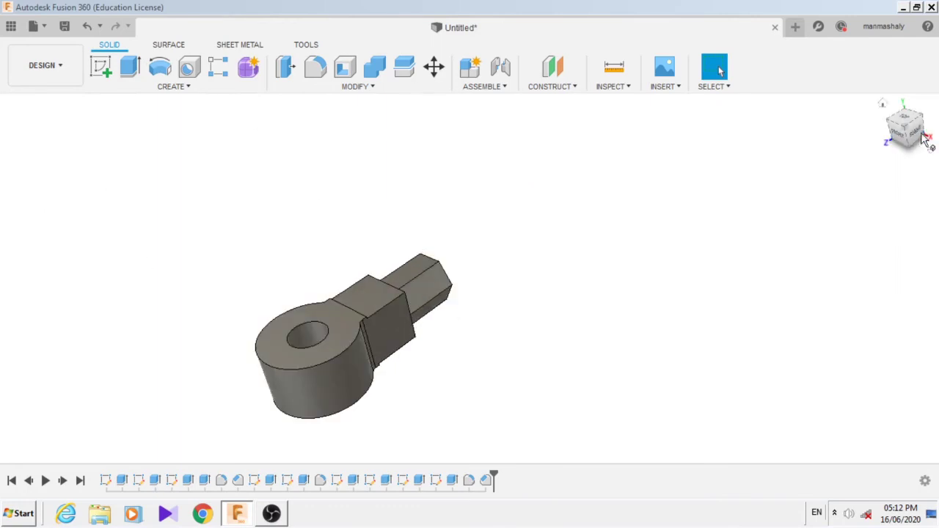
Project the collar faces into the pin sketch, then reopen the sketch for editing.
{"action": "key", "text": "p"}
{"action": "left_click", "coordinate": [453, 373]}
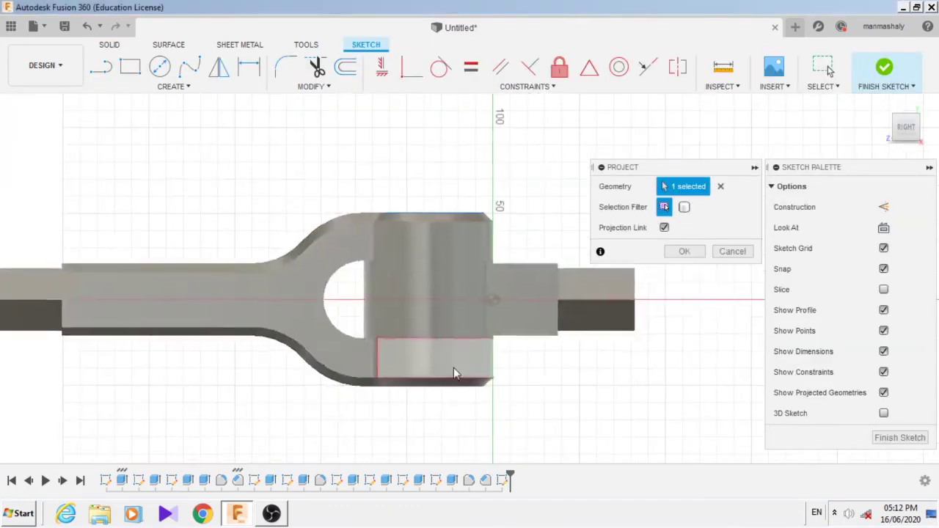
{"action": "left_click", "coordinate": [444, 315]}
{"action": "middle_click_drag", "start_coordinate": [528, 209], "coordinate": [439, 214], "text": "shift"}
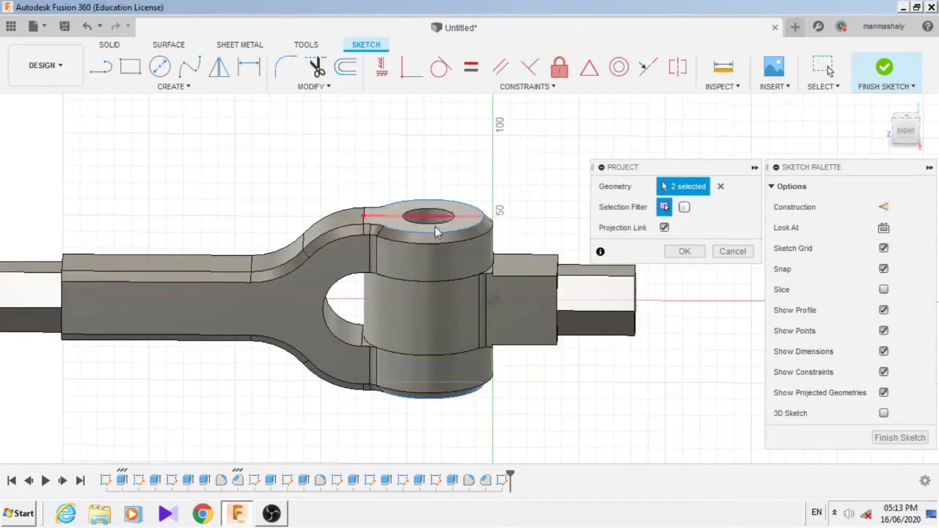
{"action": "left_click", "coordinate": [685, 251]}
{"action": "left_click", "coordinate": [900, 437]}
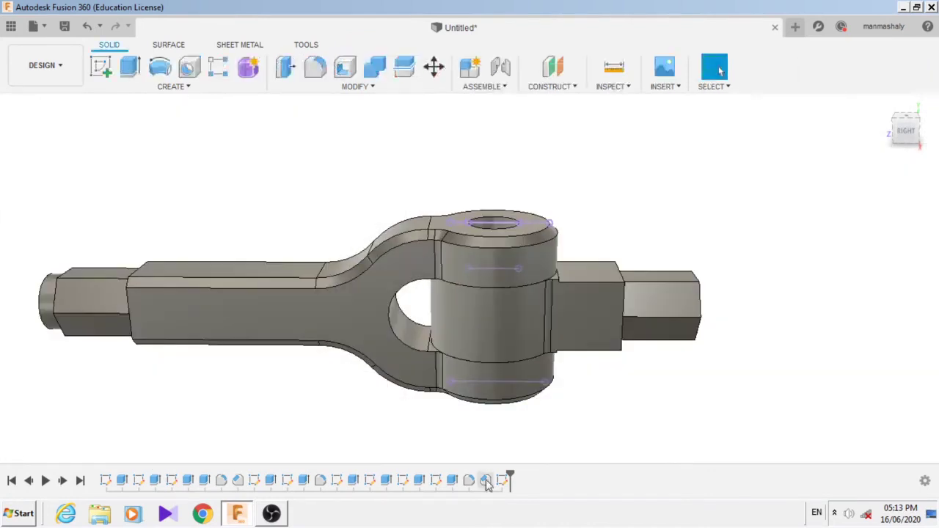
{"action": "double_click", "coordinate": [485, 480]}
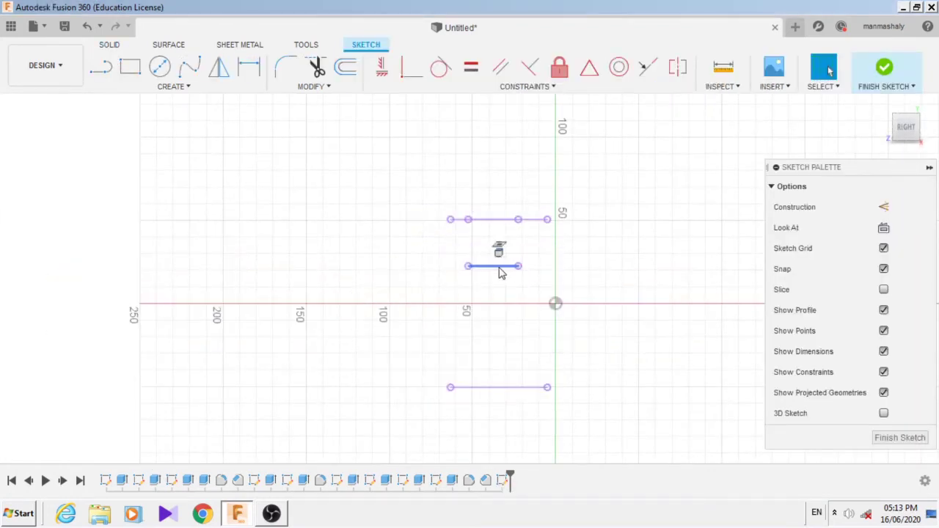
Close the upper pin profile with a vertical line and an arc.
{"action": "key", "text": "l"}
{"action": "left_click", "coordinate": [494, 265]}
{"action": "left_click", "coordinate": [494, 381]}
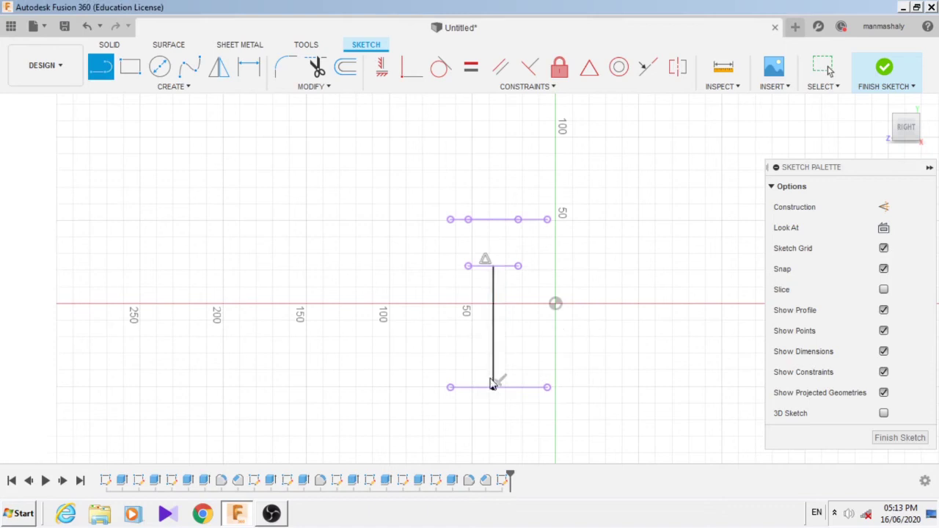
{"action": "left_click_drag", "start_coordinate": [495, 147], "coordinate": [449, 223]}
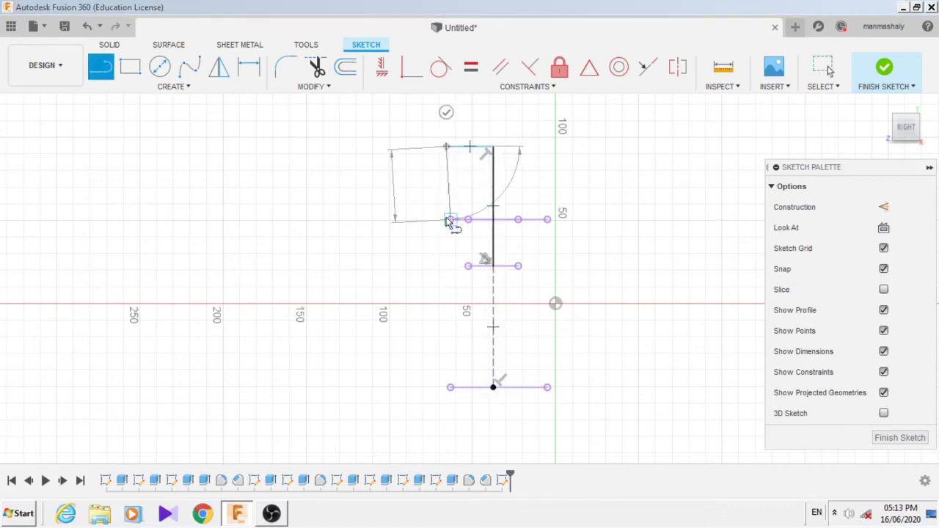
{"action": "left_click", "coordinate": [443, 223]}
{"action": "key", "text": "Escape"}
{"action": "scroll", "coordinate": [502, 250], "scroll_direction": "up", "scroll_amount": 5}
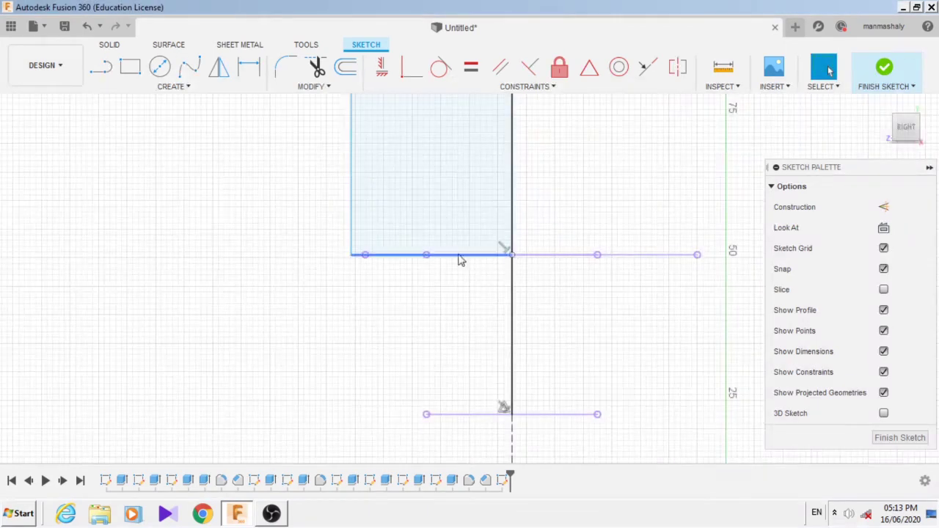
{"action": "key", "text": "Escape"}
{"action": "scroll", "coordinate": [411, 279], "scroll_direction": "down", "scroll_amount": 3}
{"action": "scroll", "coordinate": [413, 242], "scroll_direction": "down", "scroll_amount": 2}
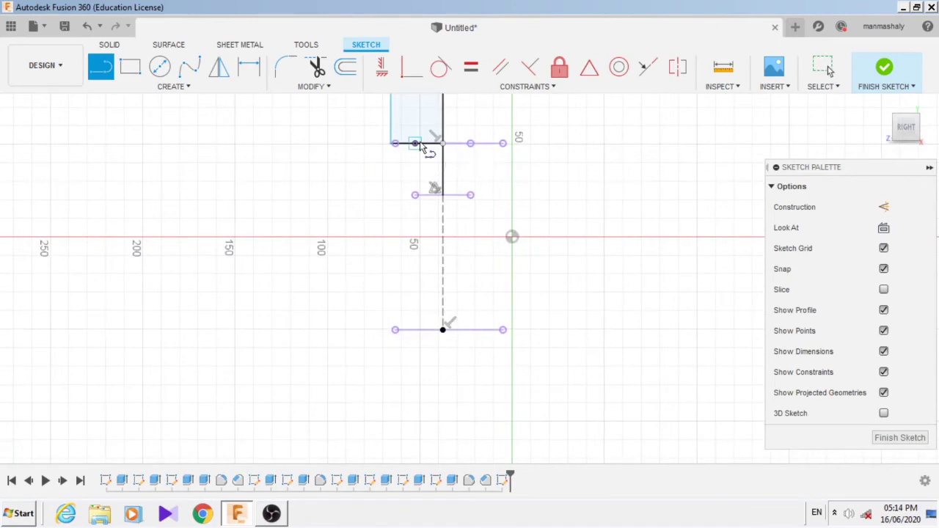
Close the lower part of the pin profile outline with a line.
{"action": "left_click", "coordinate": [416, 143]}
{"action": "left_click", "coordinate": [443, 331]}
{"action": "key", "text": "Escape"}
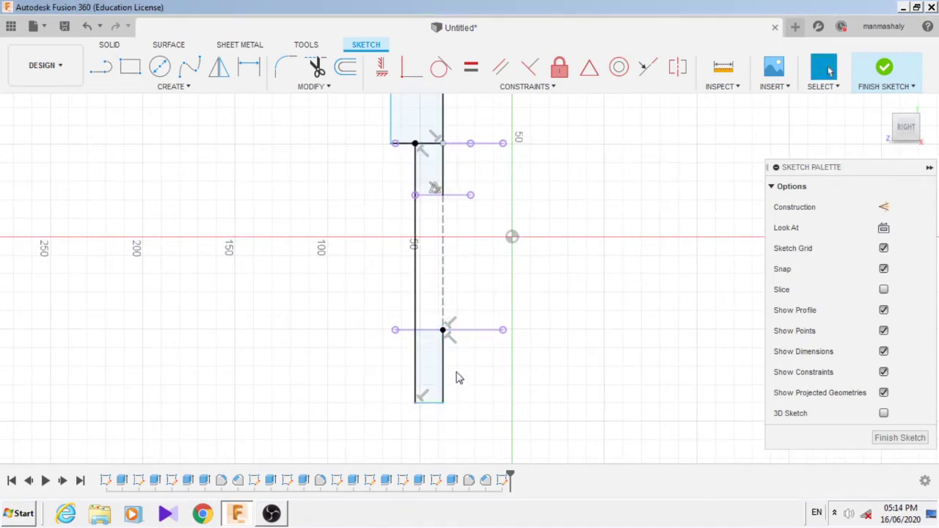
{"action": "scroll", "coordinate": [448, 334], "scroll_direction": "up", "scroll_amount": 2}
{"action": "scroll", "coordinate": [447, 331], "scroll_direction": "up", "scroll_amount": 1}
{"action": "key", "text": "c"}
{"action": "key", "text": "Escape"}
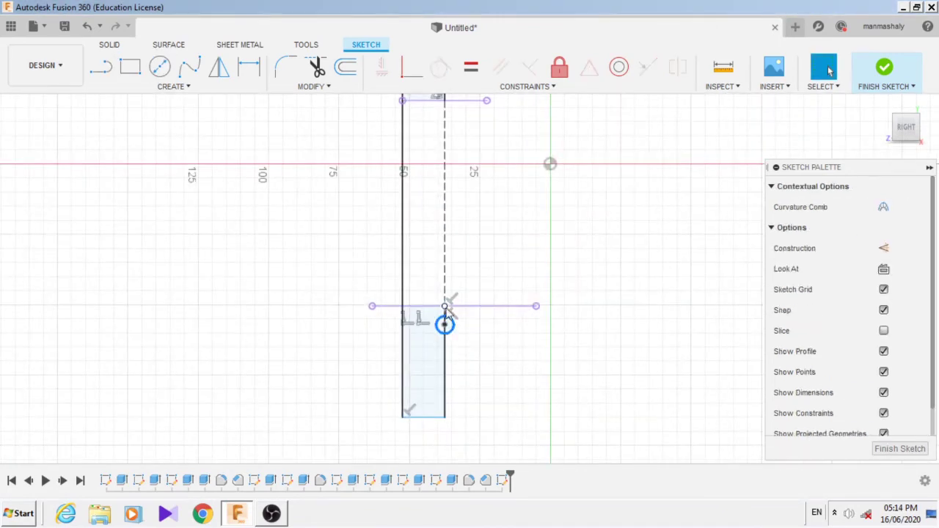
{"action": "scroll", "coordinate": [457, 325], "scroll_direction": "down", "scroll_amount": 3}
{"action": "scroll", "coordinate": [424, 270], "scroll_direction": "up", "scroll_amount": 1}
Dimension the pin length to 134 mm and the head height to 15 mm.
{"action": "key", "text": "d"}
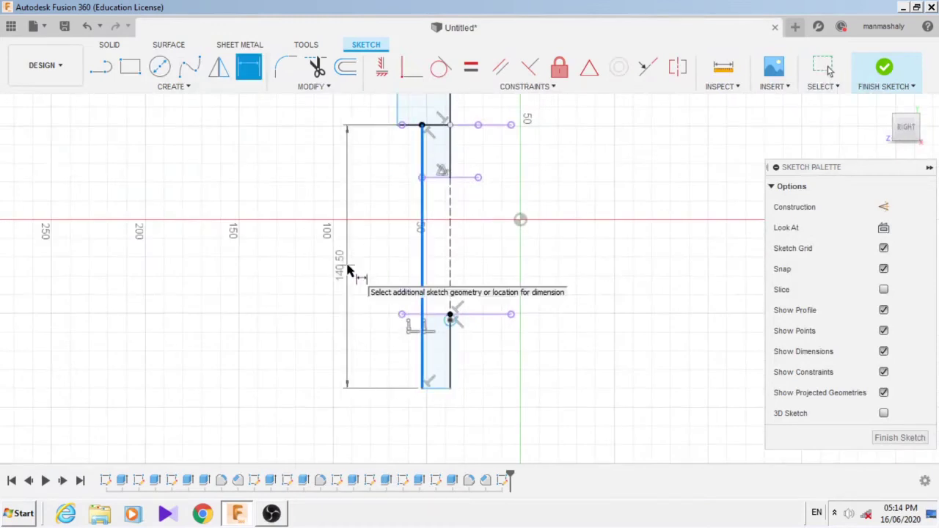
{"action": "left_click", "coordinate": [349, 272]}
{"action": "type", "text": "134"}
{"action": "key", "text": "Return"}
{"action": "middle_click_drag", "start_coordinate": [314, 279], "coordinate": [322, 416]}
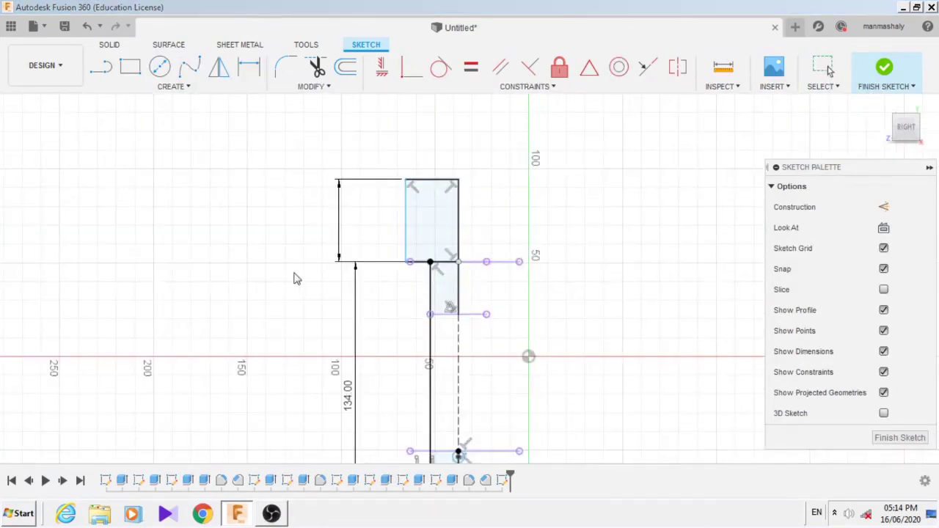
{"action": "type", "text": "15"}
{"action": "key", "text": "Return"}
{"action": "key", "text": "Escape"}
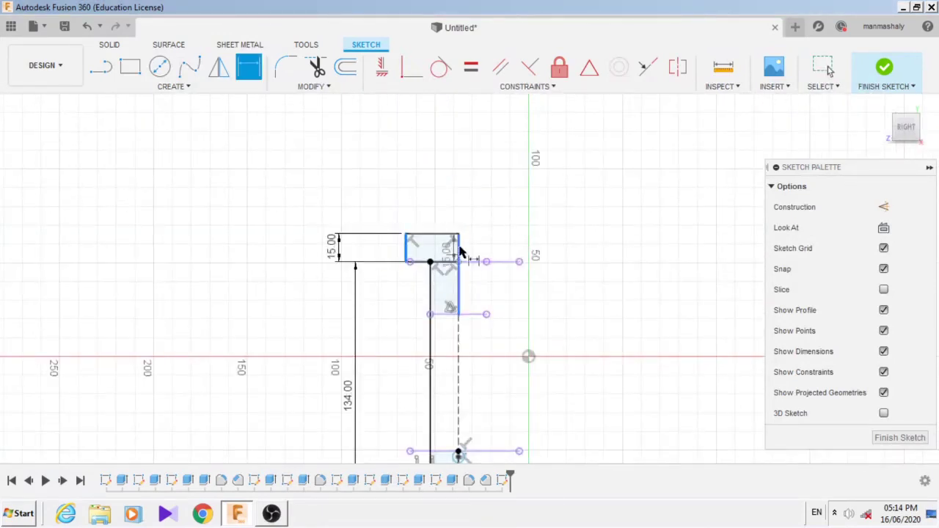
Dimension the head width to 22.5 mm and finish the pin sketch.
{"action": "left_click", "coordinate": [460, 251]}
{"action": "left_click", "coordinate": [437, 170]}
{"action": "type", "text": "22.5"}
{"action": "key", "text": "Return"}
{"action": "middle_click_drag", "start_coordinate": [507, 237], "coordinate": [524, 411]}
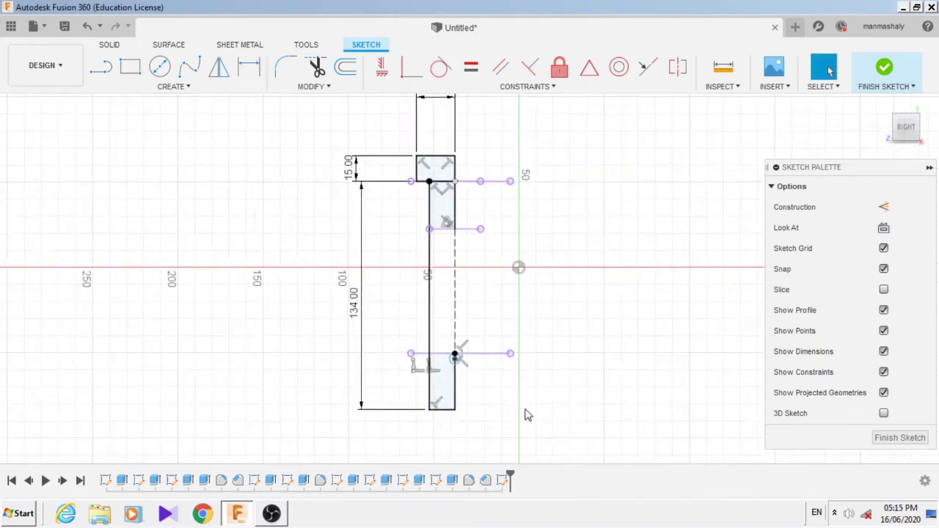
{"action": "scroll", "coordinate": [524, 411], "scroll_direction": "up", "scroll_amount": 3}
{"action": "key", "text": "d"}
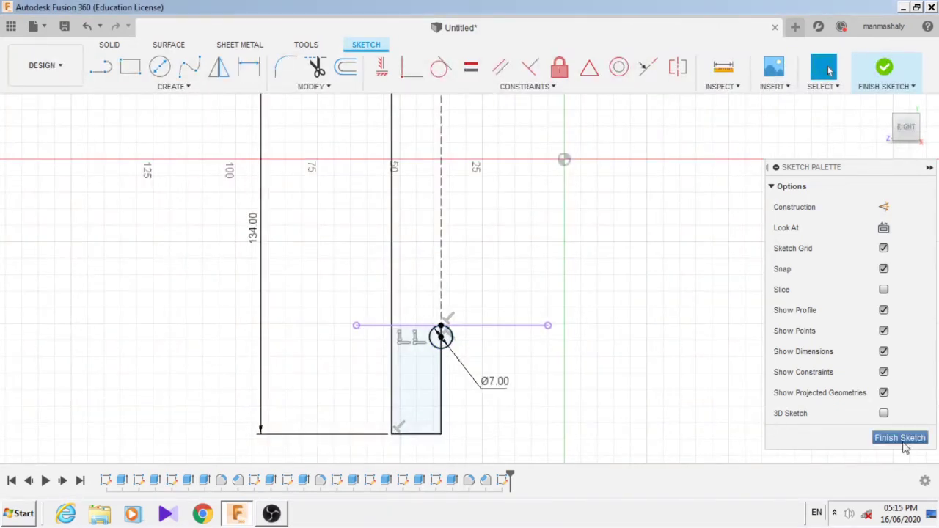
{"action": "left_click", "coordinate": [900, 438]}
{"action": "left_click", "coordinate": [160, 67]}
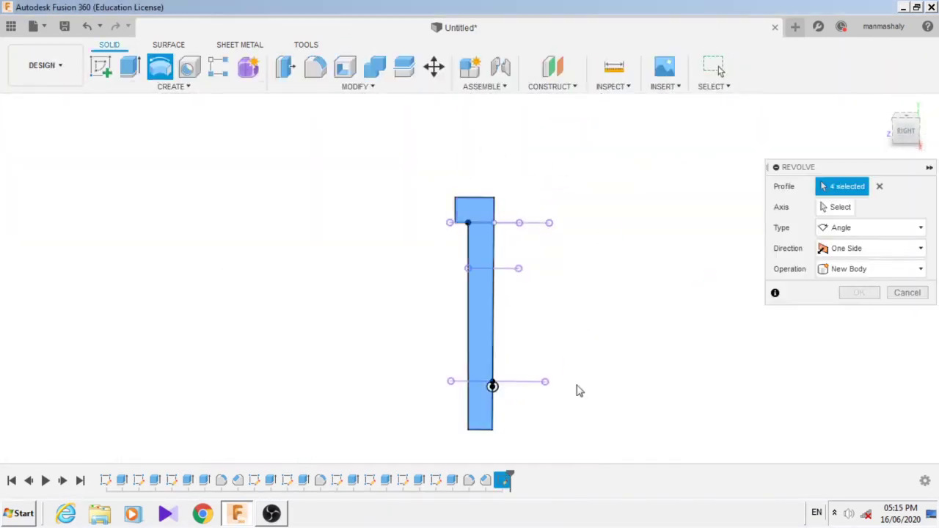
Revolve the pin about its centre axis and cut the cross hole symmetrically through all.
{"action": "left_click", "coordinate": [492, 316]}
{"action": "key", "text": "Return"}
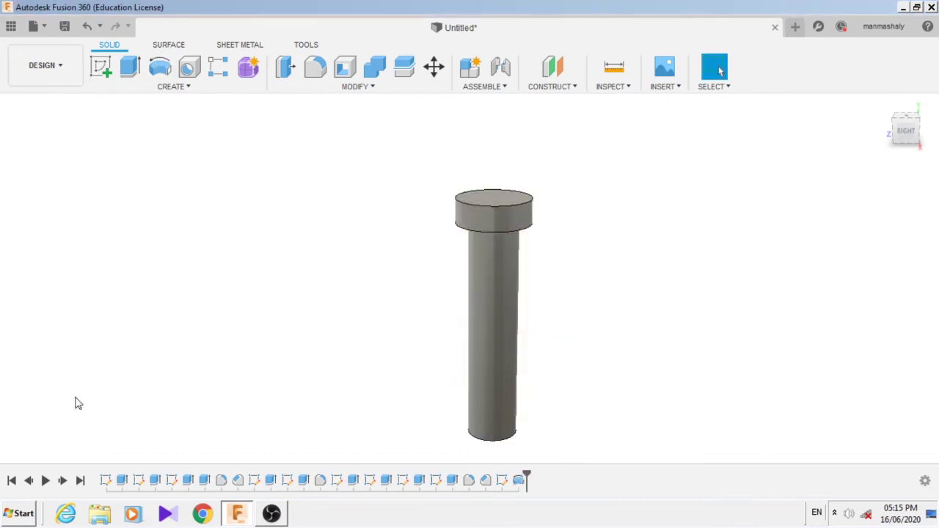
{"action": "key", "text": "e"}
{"action": "left_click", "coordinate": [492, 388]}
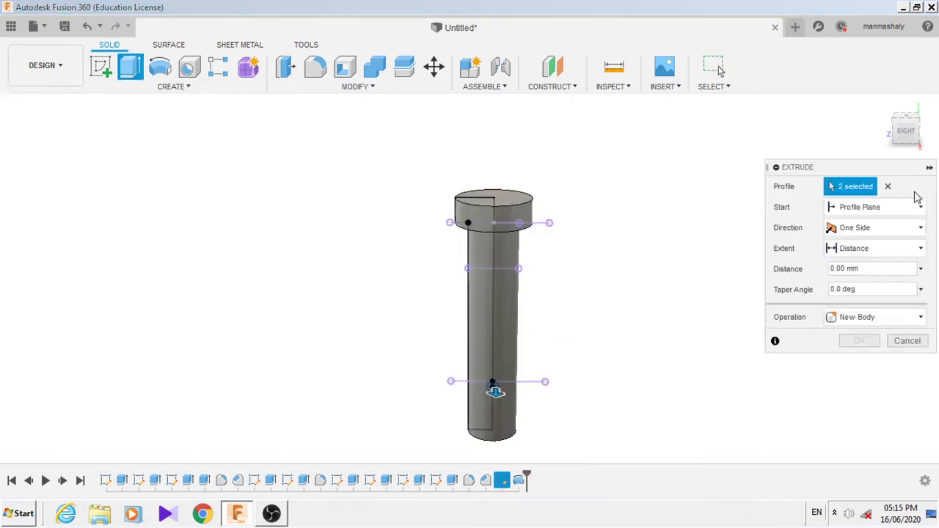
{"action": "left_click", "coordinate": [877, 228]}
{"action": "left_click", "coordinate": [865, 266]}
{"action": "left_click", "coordinate": [877, 248]}
{"action": "left_click", "coordinate": [863, 294]}
{"action": "key", "text": "Return"}
Fillet the pin's bottom edge into a 10 mm rounded tip.
{"action": "middle_click_drag", "start_coordinate": [172, 430], "coordinate": [404, 279], "text": "shift"}
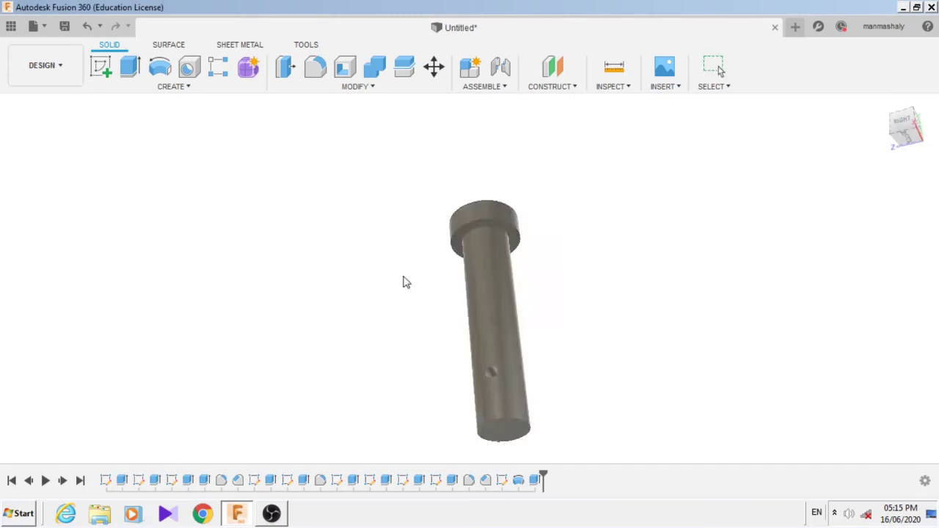
{"action": "key", "text": "f"}
{"action": "left_click", "coordinate": [523, 444]}
{"action": "middle_click_drag", "start_coordinate": [522, 444], "coordinate": [613, 375]}
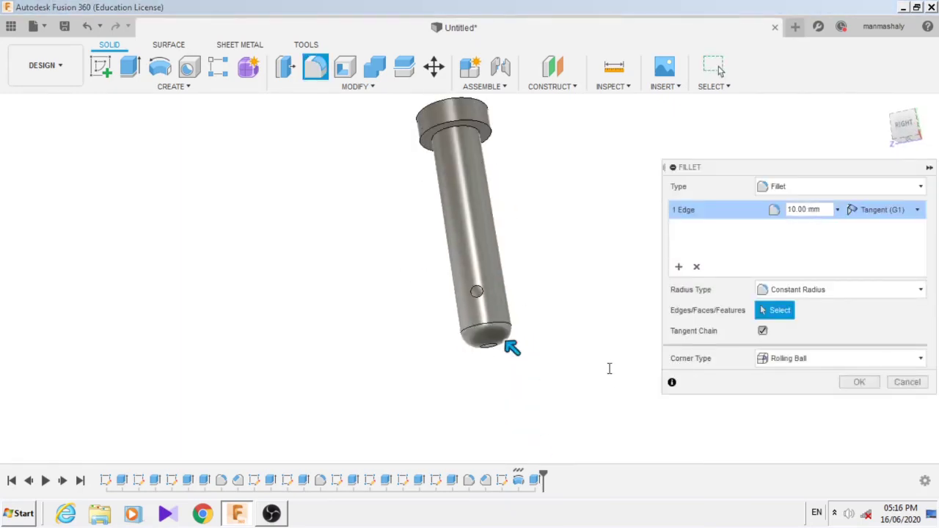
{"action": "left_click", "coordinate": [859, 382]}
{"action": "left_click", "coordinate": [316, 67]}
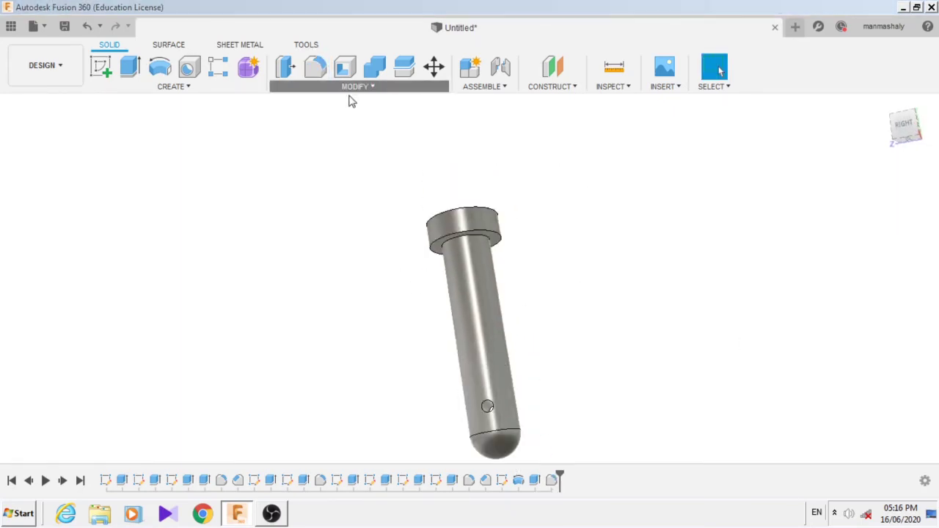
{"action": "left_click", "coordinate": [464, 212]}
{"action": "key", "text": "Escape"}
{"action": "middle_click_drag", "start_coordinate": [538, 321], "coordinate": [530, 370], "text": "shift"}
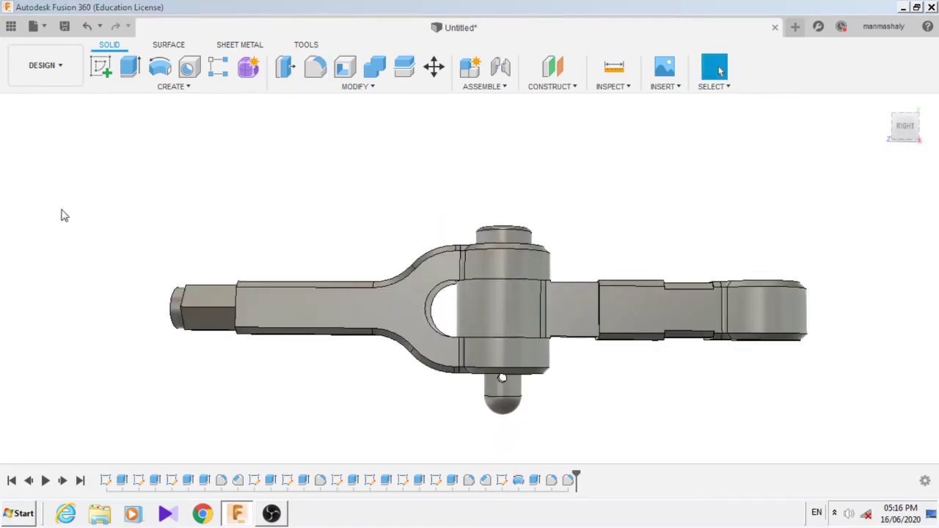
Open the pin sketch for editing and abandon a first line attempt.
{"action": "scroll", "coordinate": [338, 300], "scroll_direction": "down", "scroll_amount": 2}
{"action": "scroll", "coordinate": [357, 310], "scroll_direction": "down", "scroll_amount": 1}
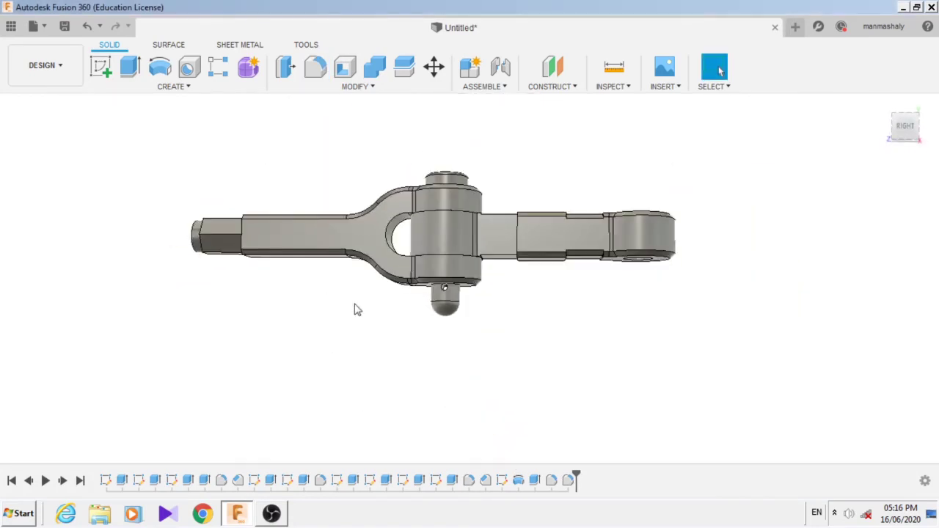
{"action": "double_click", "coordinate": [502, 478]}
{"action": "key", "text": "l"}
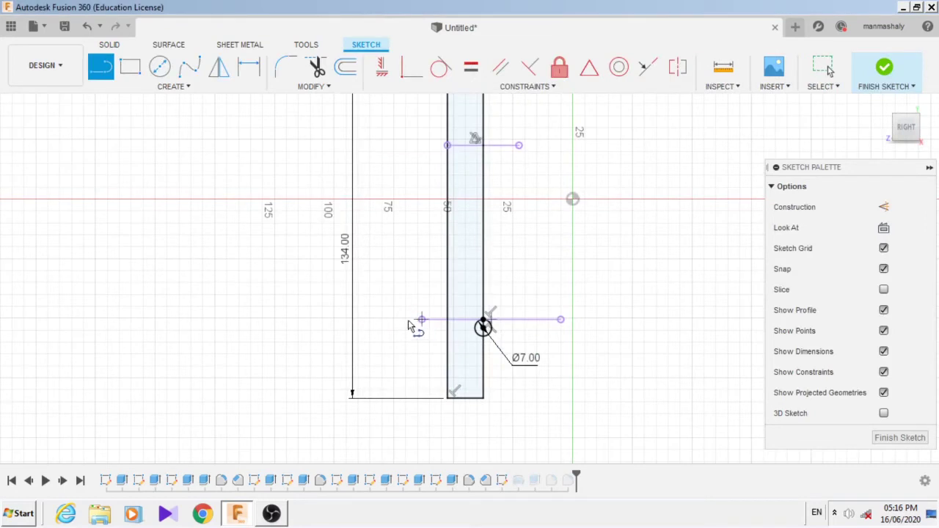
{"action": "left_click", "coordinate": [422, 320]}
{"action": "left_click", "coordinate": [367, 335]}
{"action": "key", "text": "Escape"}
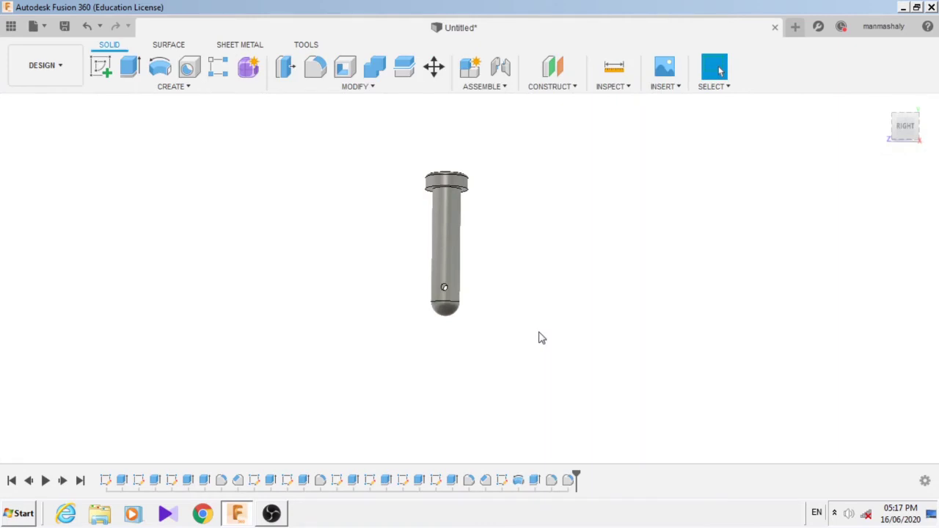
Draw the collar outline with lines beside the pin shank.
{"action": "double_click", "coordinate": [504, 481]}
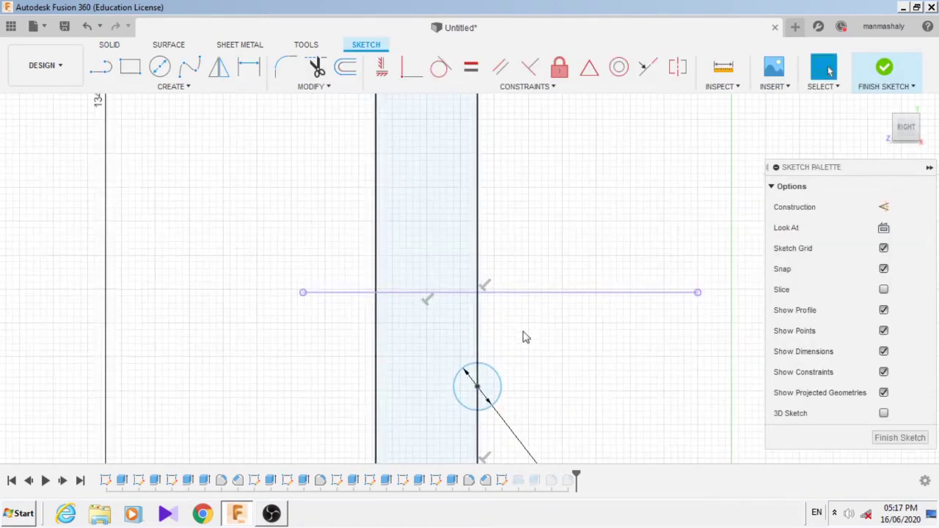
{"action": "key", "text": "l"}
{"action": "left_click", "coordinate": [477, 354]}
{"action": "left_click", "coordinate": [272, 354]}
{"action": "left_click", "coordinate": [271, 297]}
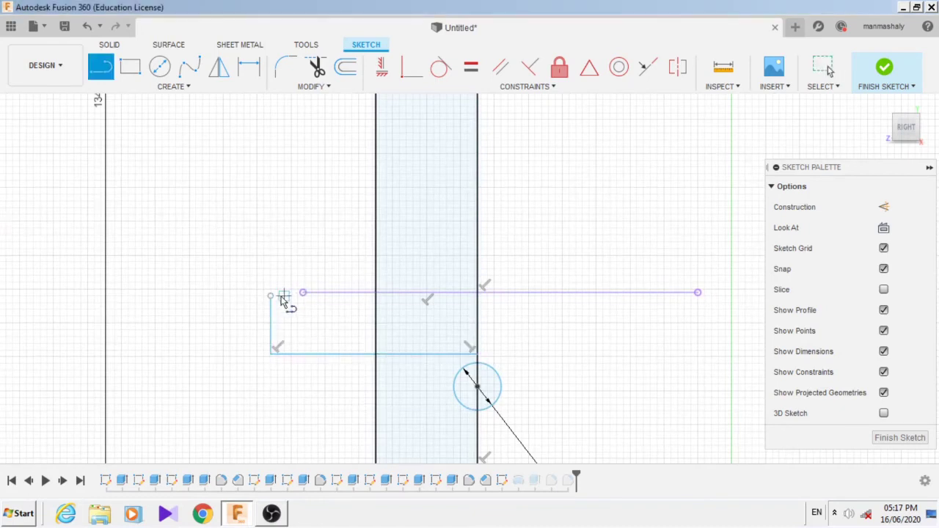
Dimension the collar 22.5 mm wide and 15 mm tall, then finish the sketch.
{"action": "left_click", "coordinate": [474, 334]}
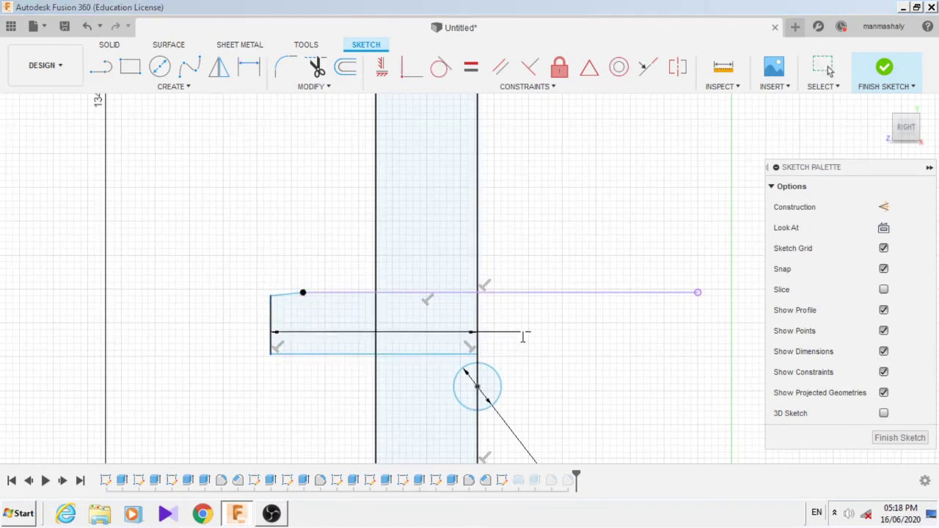
{"action": "left_click", "coordinate": [523, 335]}
{"action": "type", "text": "22.5"}
{"action": "key", "text": "Return"}
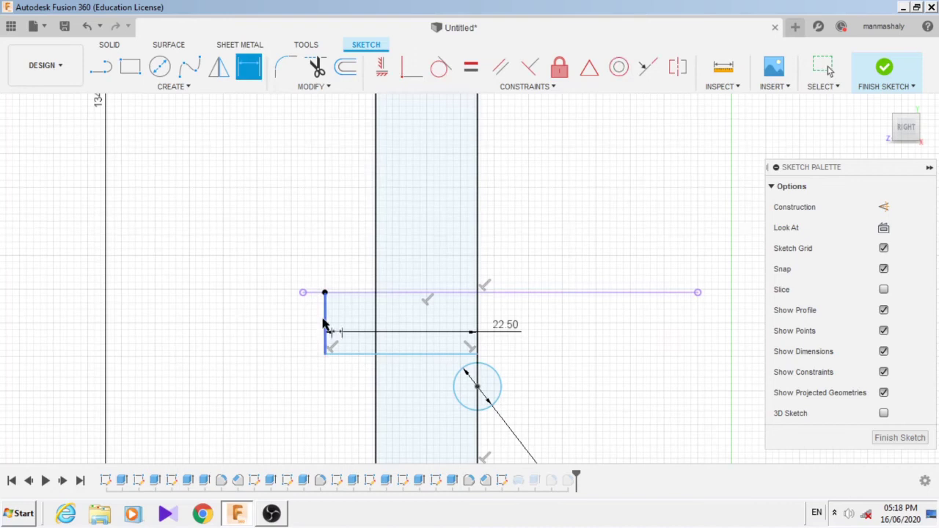
{"action": "left_click", "coordinate": [325, 325]}
{"action": "left_click", "coordinate": [277, 359]}
{"action": "type", "text": "15"}
{"action": "key", "text": "Return"}
{"action": "key", "text": "Return"}
{"action": "scroll", "coordinate": [529, 295], "scroll_direction": "down", "scroll_amount": 1}
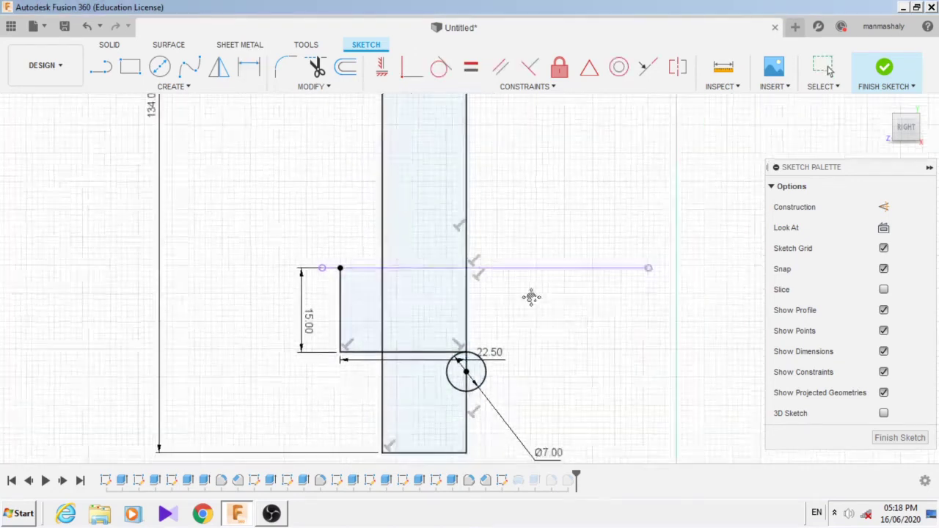
{"action": "left_click", "coordinate": [901, 438]}
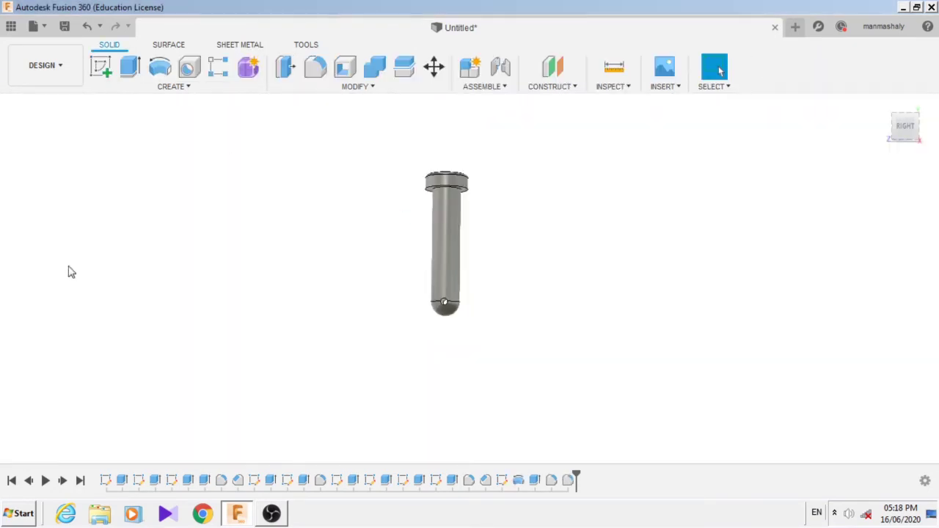
Revolve the collar profile 360° about the pin's centre axis, joined to the pin.
{"action": "left_click", "coordinate": [160, 66]}
{"action": "left_click", "coordinate": [510, 180]}
{"action": "left_click", "coordinate": [481, 220]}
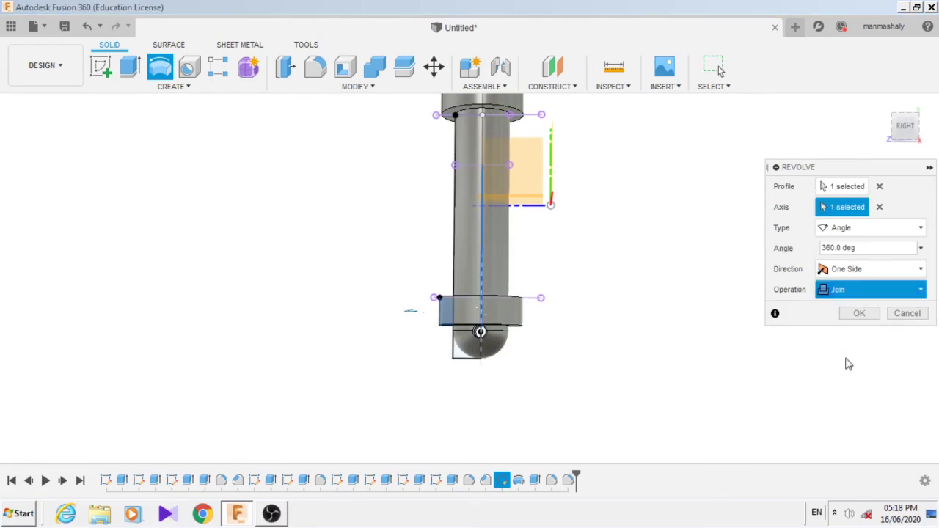
{"action": "left_click", "coordinate": [860, 313]}
{"action": "left_click", "coordinate": [316, 67]}
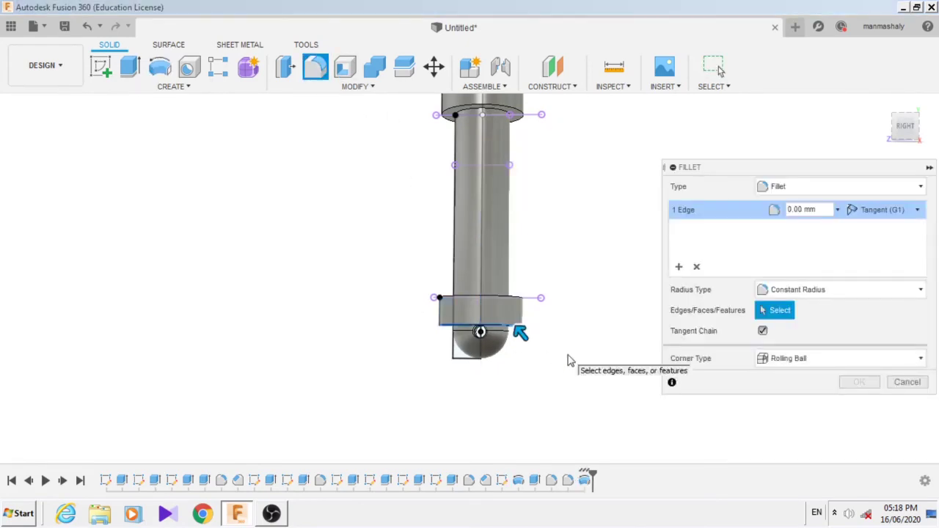
{"action": "key", "text": "Escape"}
{"action": "mouse_move", "coordinate": [74, 438]}
{"action": "middle_mouse_down", "text": "shift"}
{"action": "mouse_move", "coordinate": [505, 337]}
{"action": "mouse_move", "coordinate": [348, 310]}
{"action": "middle_mouse_up", "text": "shift"}
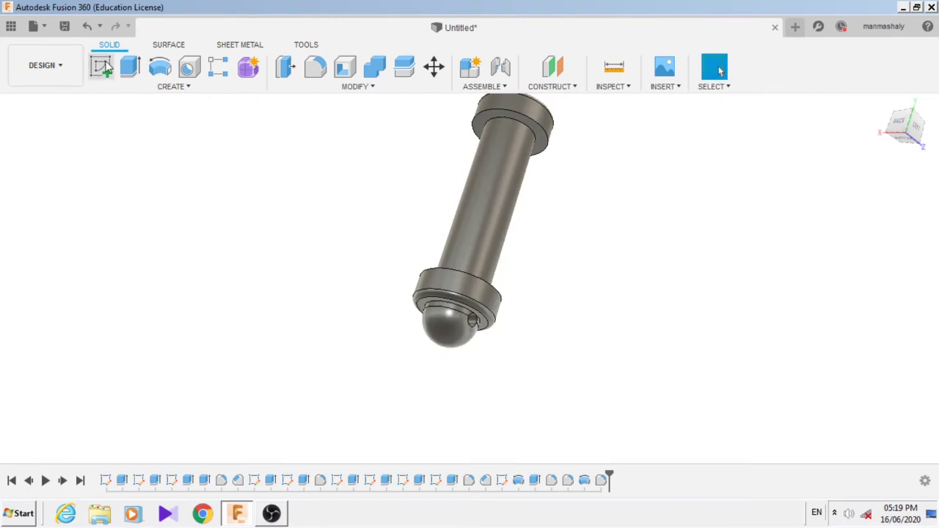
Extrude the cross-hole circle symmetrically 45 mm to create the cross pin body.
{"action": "key", "text": "e"}
{"action": "scroll", "coordinate": [452, 316], "scroll_direction": "up", "scroll_amount": 3}
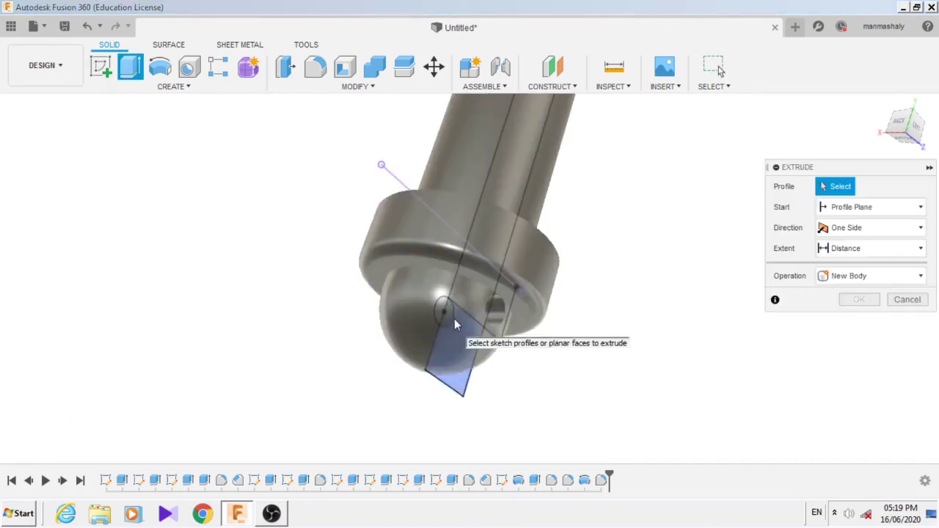
{"action": "left_click", "coordinate": [444, 312]}
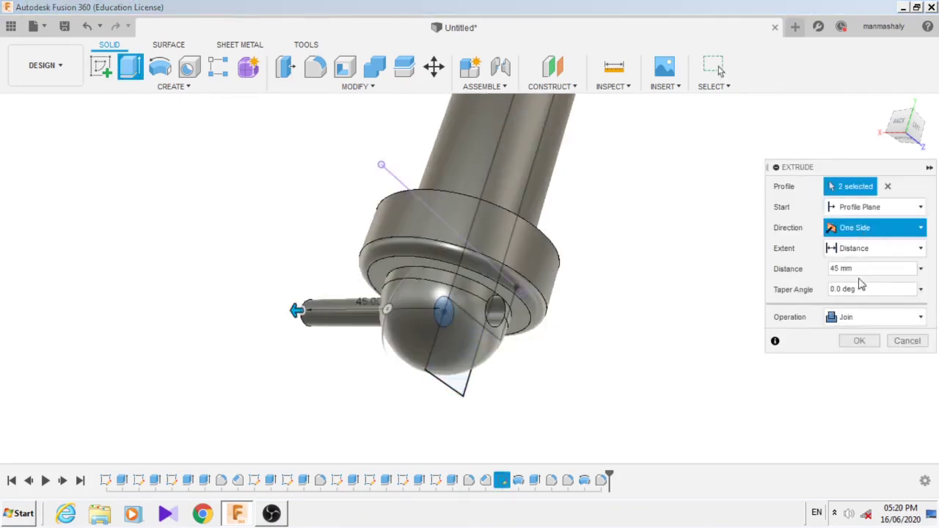
{"action": "left_click", "coordinate": [862, 286]}
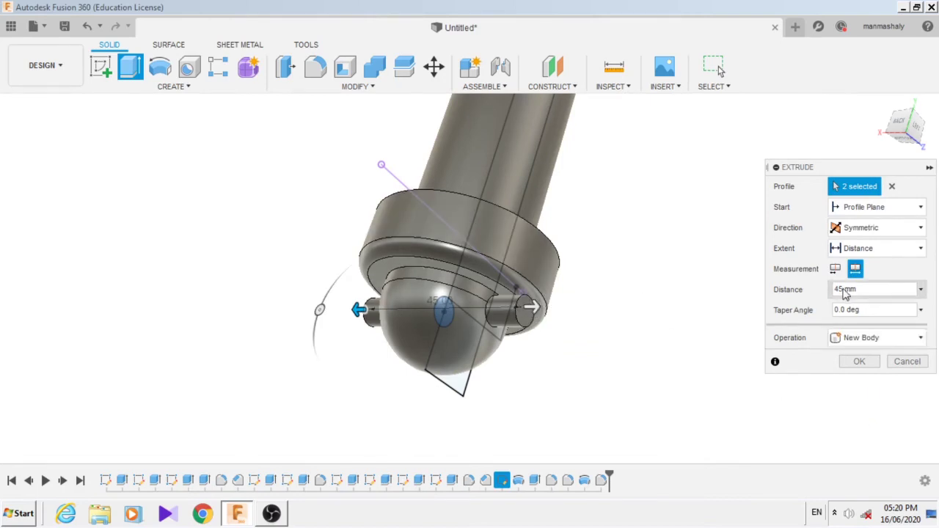
{"action": "type", "text": "30"}
{"action": "key", "text": "Return"}
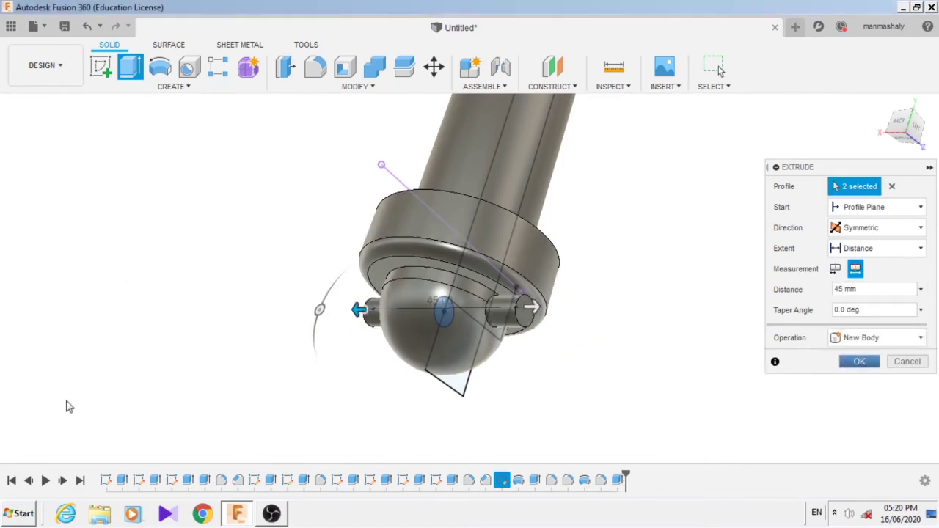
{"action": "key", "text": "Return"}
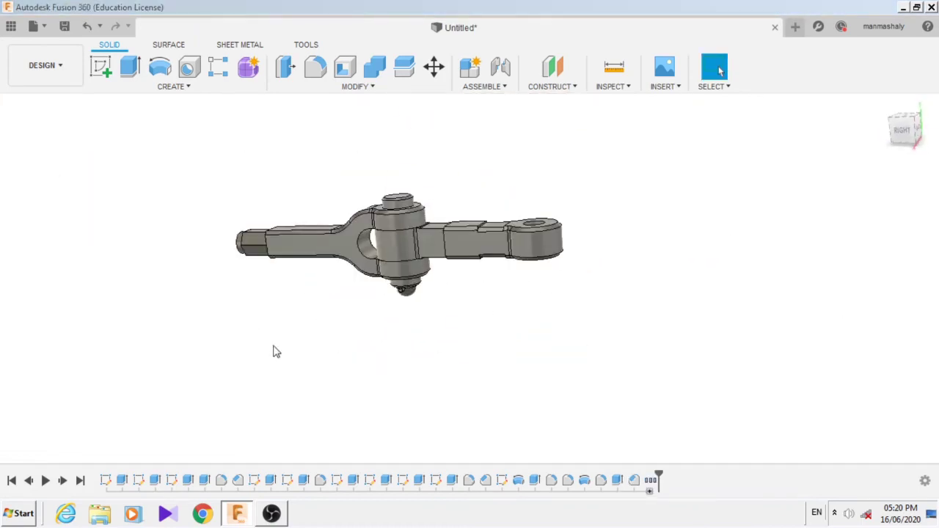
Unground the eye link and joint the pin into the fork's hole.
{"action": "right_click", "coordinate": [106, 366]}
{"action": "left_click", "coordinate": [118, 40]}
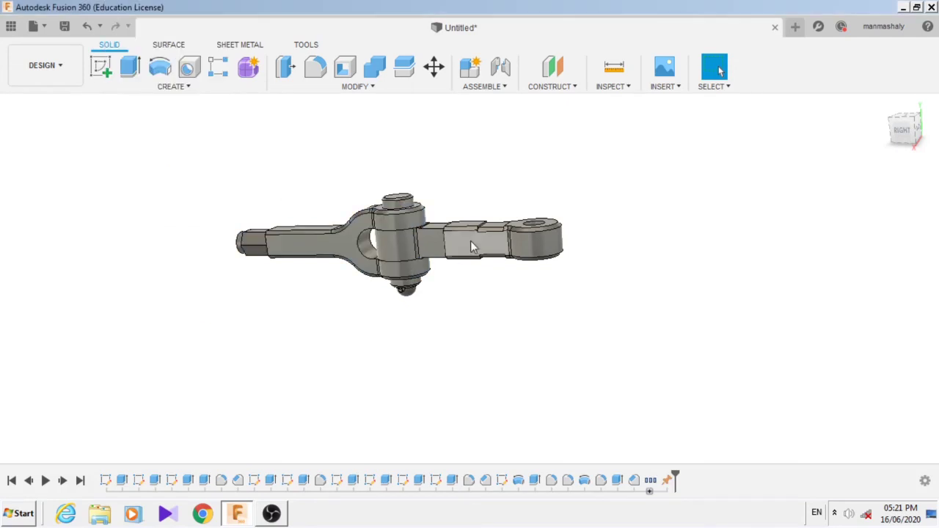
{"action": "left_click_drag", "start_coordinate": [471, 241], "coordinate": [402, 244]}
{"action": "key", "text": "j"}
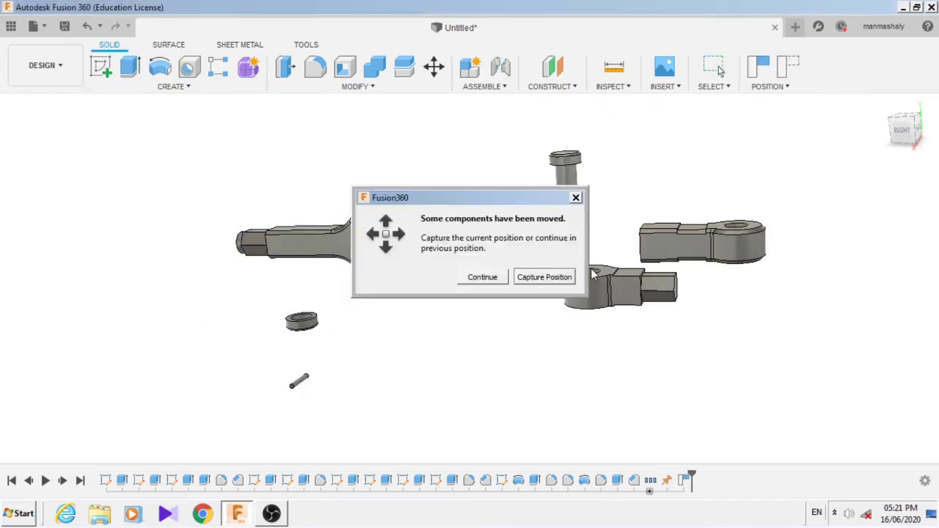
{"action": "left_click", "coordinate": [480, 275]}
{"action": "scroll", "coordinate": [604, 330], "scroll_direction": "up", "scroll_amount": 5}
{"action": "scroll", "coordinate": [494, 313], "scroll_direction": "up", "scroll_amount": 2}
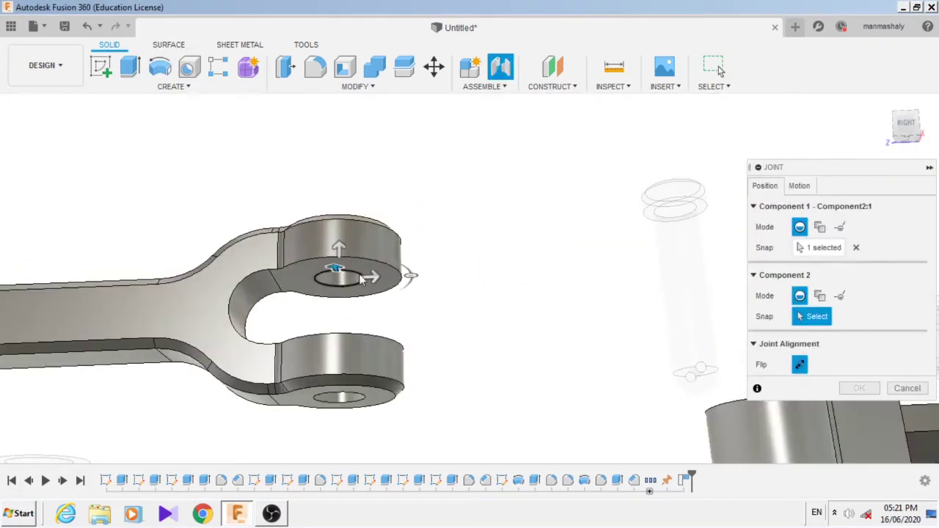
{"action": "left_click", "coordinate": [404, 270]}
{"action": "left_click", "coordinate": [859, 271]}
Joint the pin and shank end to the eye link, changing the joint's motion type.
{"action": "scroll", "coordinate": [750, 290], "scroll_direction": "up", "scroll_amount": 2}
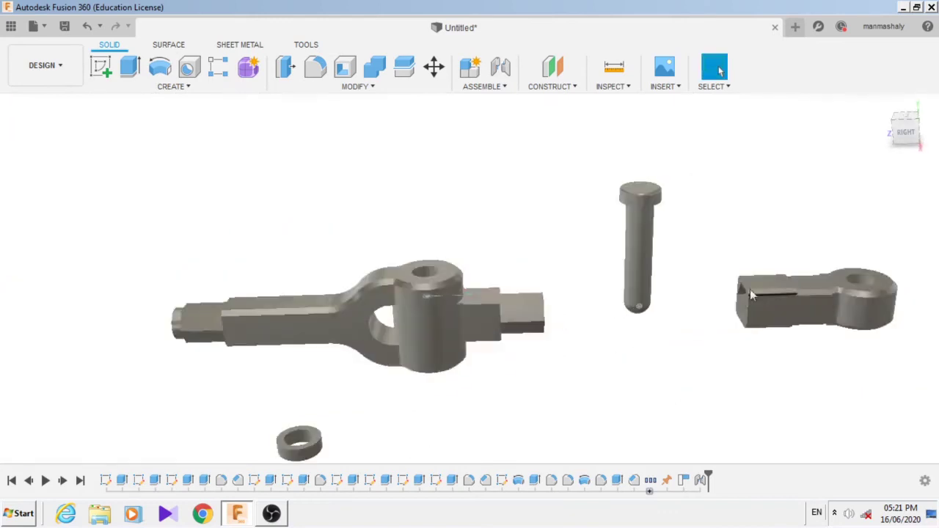
{"action": "key", "text": "j"}
{"action": "scroll", "coordinate": [692, 272], "scroll_direction": "up", "scroll_amount": 5}
{"action": "left_click", "coordinate": [690, 294]}
{"action": "scroll", "coordinate": [568, 319], "scroll_direction": "down", "scroll_amount": 5}
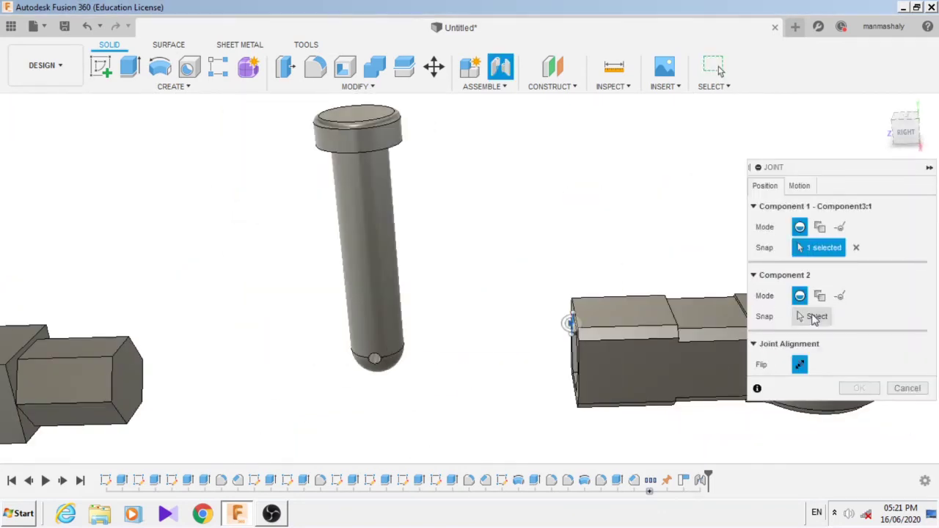
{"action": "scroll", "coordinate": [675, 342], "scroll_direction": "up", "scroll_amount": 3}
{"action": "scroll", "coordinate": [674, 358], "scroll_direction": "up", "scroll_amount": 3}
{"action": "left_click", "coordinate": [674, 359]}
{"action": "scroll", "coordinate": [536, 308], "scroll_direction": "down", "scroll_amount": 2}
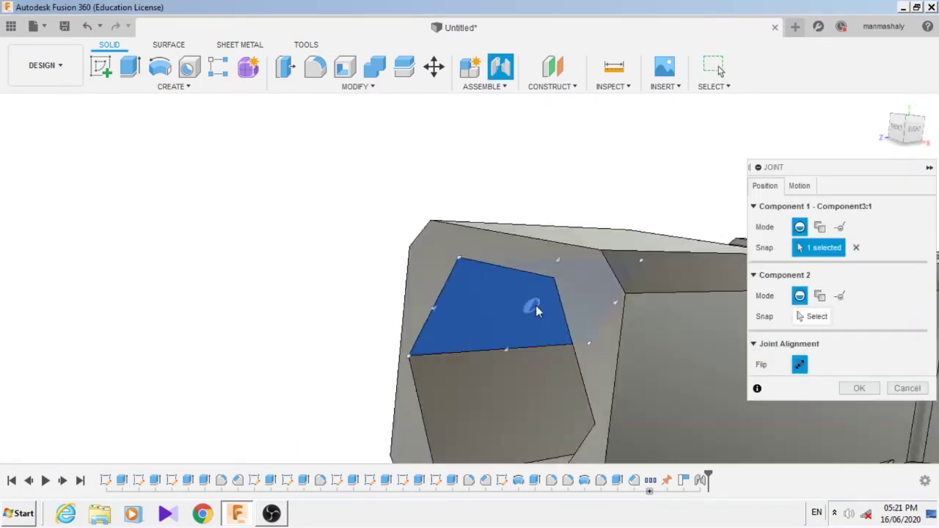
{"action": "scroll", "coordinate": [345, 278], "scroll_direction": "down", "scroll_amount": 5}
{"action": "left_click", "coordinate": [345, 279]}
{"action": "left_click", "coordinate": [800, 186]}
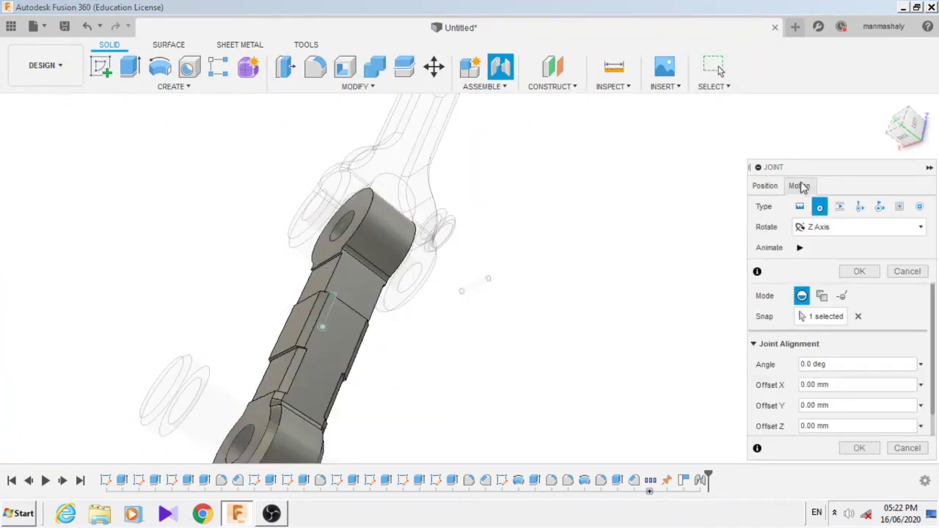
{"action": "left_click", "coordinate": [897, 205]}
{"action": "left_click", "coordinate": [860, 292]}
Joint the fork shank's end into the eye link's socket.
{"action": "middle_click_drag", "start_coordinate": [522, 325], "coordinate": [598, 334], "text": "shift"}
{"action": "left_click_drag", "start_coordinate": [529, 345], "coordinate": [646, 353]}
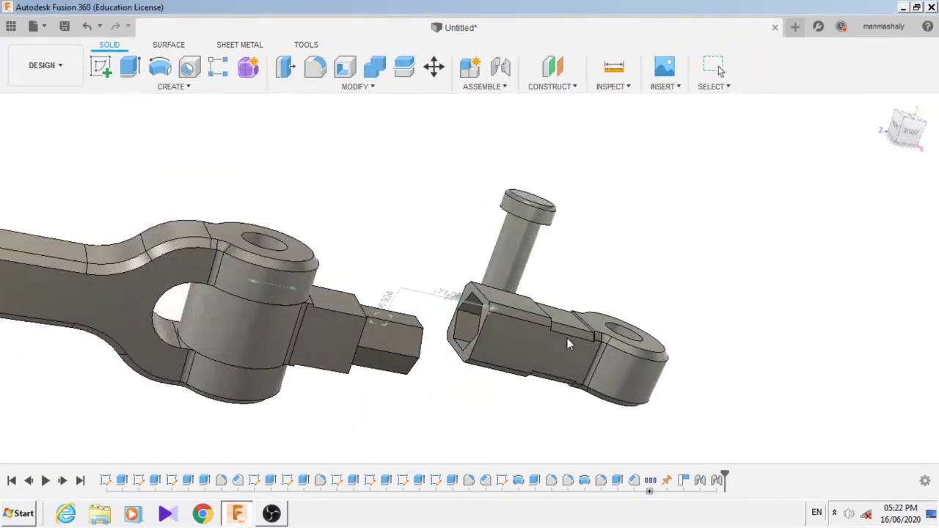
{"action": "key", "text": "j"}
{"action": "left_click", "coordinate": [545, 275]}
{"action": "scroll", "coordinate": [508, 339], "scroll_direction": "up", "scroll_amount": 5}
{"action": "left_click", "coordinate": [516, 347]}
{"action": "scroll", "coordinate": [304, 409], "scroll_direction": "down", "scroll_amount": 5}
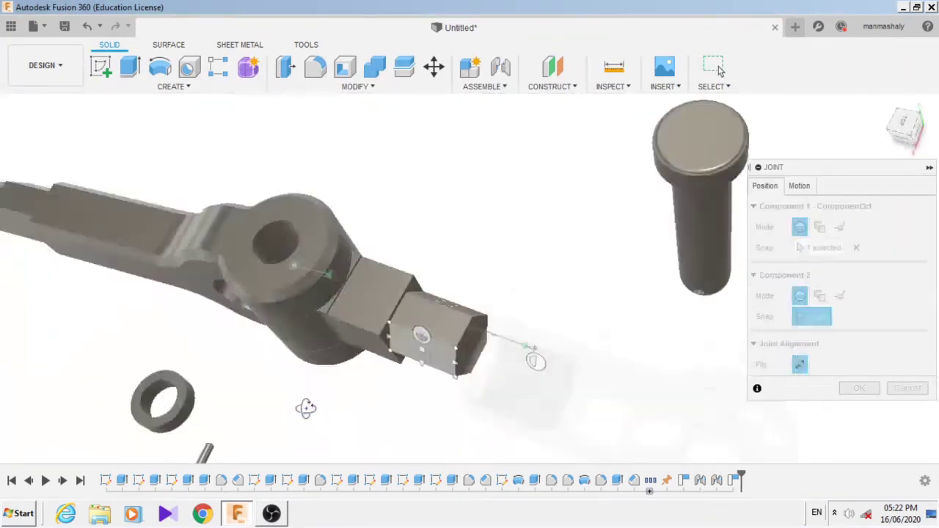
{"action": "middle_click_drag", "start_coordinate": [304, 409], "coordinate": [455, 315], "text": "shift"}
{"action": "left_click", "coordinate": [493, 323]}
{"action": "left_click", "coordinate": [860, 449]}
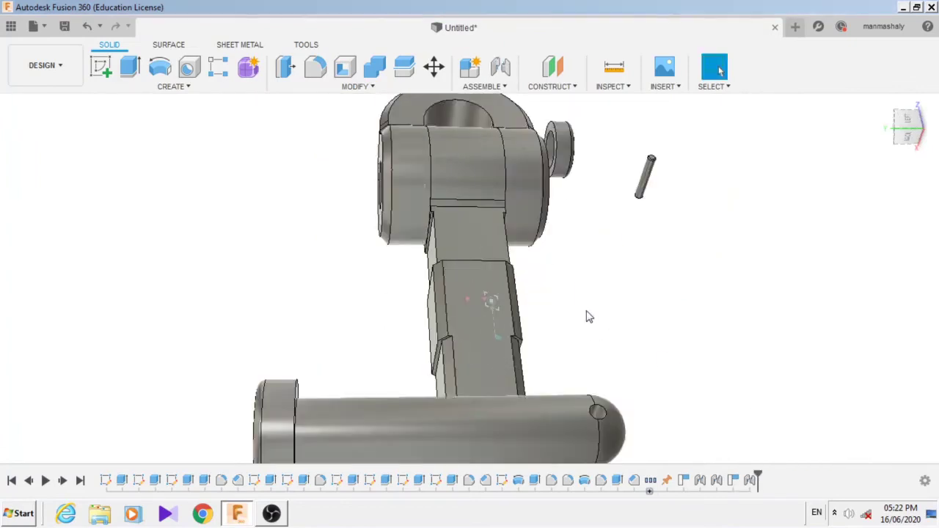
{"action": "middle_click_drag", "start_coordinate": [587, 315], "coordinate": [563, 321], "text": "shift"}
{"action": "scroll", "coordinate": [533, 228], "scroll_direction": "down", "scroll_amount": 3}
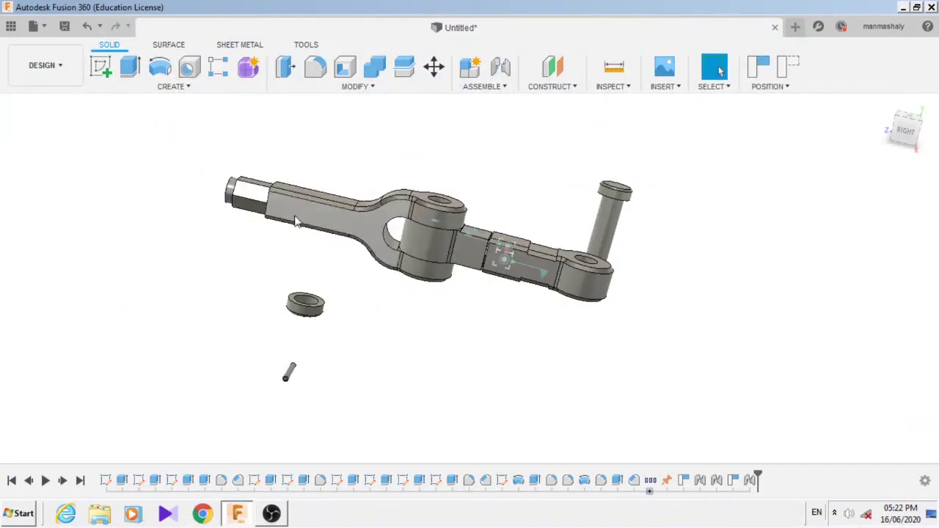
Move the second forked end along Z and rotate it 180° to face the link.
{"action": "left_click", "coordinate": [330, 220]}
{"action": "key", "text": "m"}
{"action": "left_click_drag", "start_coordinate": [422, 250], "coordinate": [671, 301]}
{"action": "middle_click_drag", "start_coordinate": [671, 302], "coordinate": [459, 315], "text": "shift"}
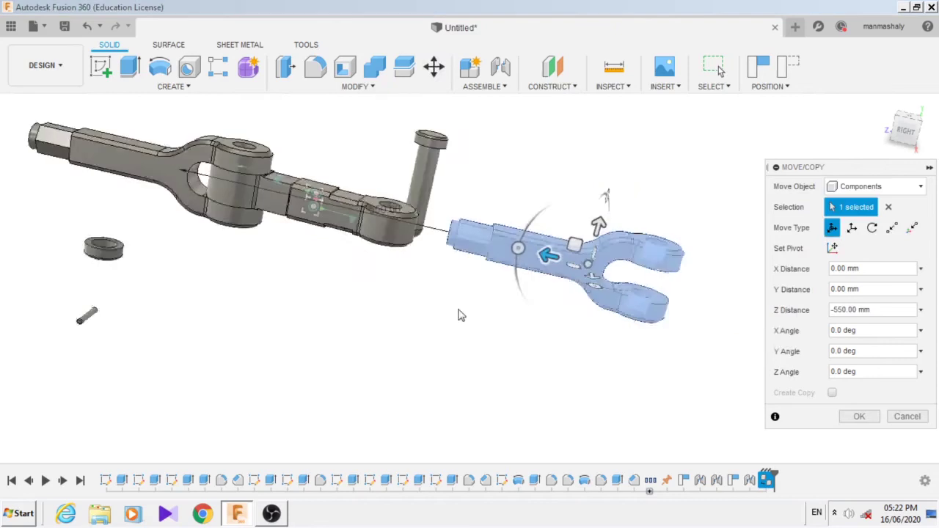
{"action": "left_click_drag", "start_coordinate": [541, 327], "coordinate": [755, 373]}
{"action": "left_click", "coordinate": [859, 416]}
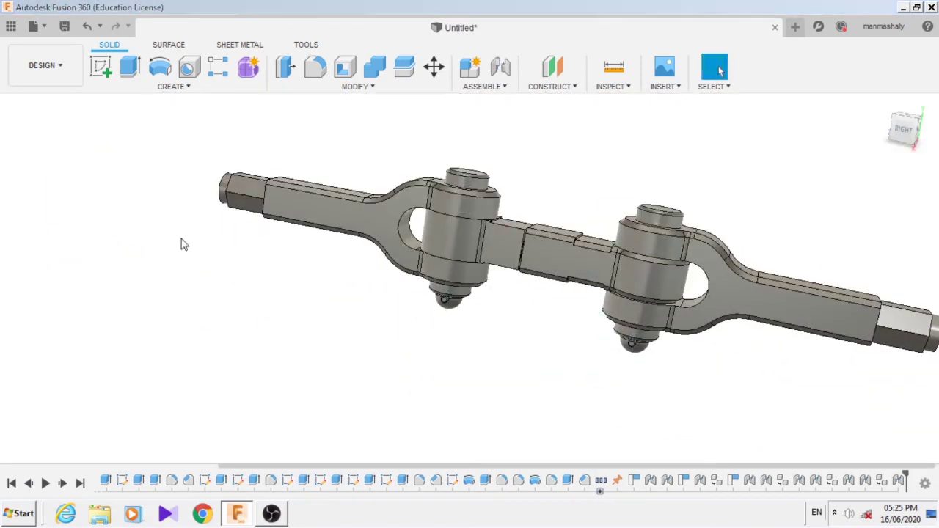
Orbit the assembled linkage and swing the right fork about its joint.
{"action": "mouse_move", "coordinate": [708, 295]}
{"action": "middle_mouse_down", "text": "shift"}
{"action": "mouse_move", "coordinate": [707, 387]}
{"action": "mouse_move", "coordinate": [745, 305]}
{"action": "middle_mouse_up", "text": "shift"}
{"action": "left_click_drag", "start_coordinate": [745, 304], "coordinate": [843, 339]}
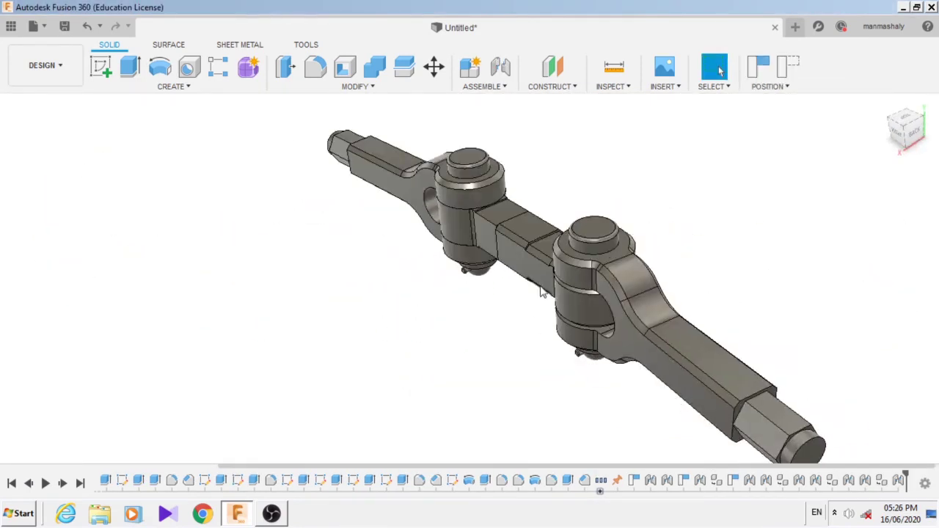
{"action": "mouse_move", "coordinate": [772, 257]}
{"action": "middle_mouse_down", "text": "shift"}
{"action": "mouse_move", "coordinate": [834, 232]}
{"action": "mouse_move", "coordinate": [663, 340]}
{"action": "mouse_move", "coordinate": [540, 314]}
{"action": "middle_mouse_up", "text": "shift"}
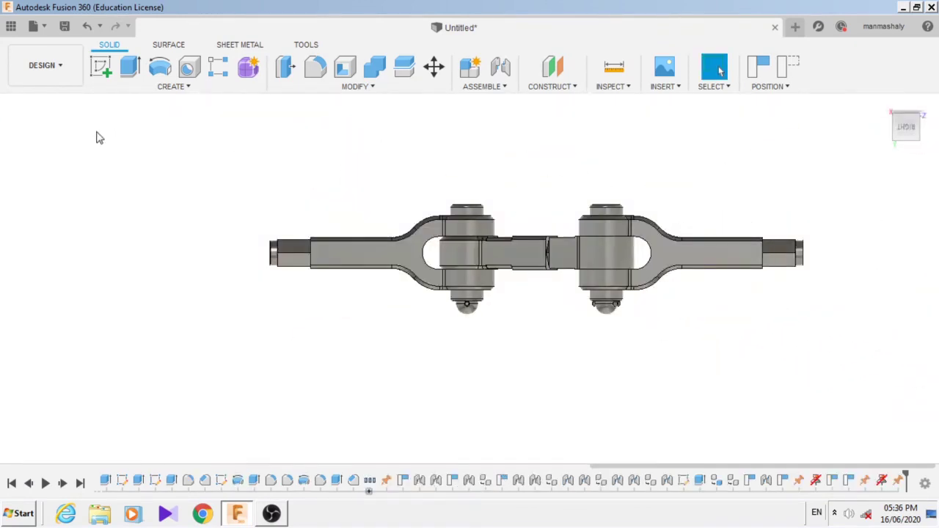
Select all assembly components and apply blue and red enamel paint to the middle parts.
{"action": "right_click", "coordinate": [98, 137]}
{"action": "left_click", "coordinate": [470, 182]}
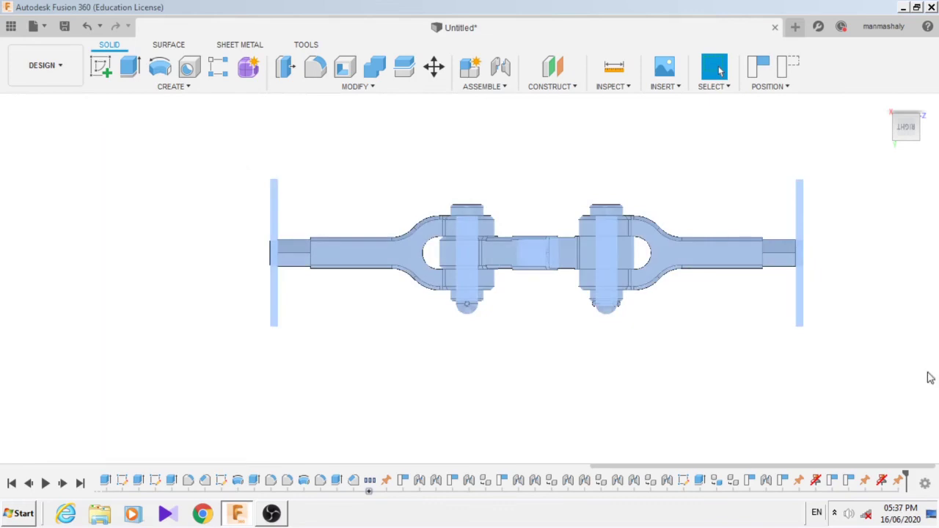
{"action": "key", "text": "a"}
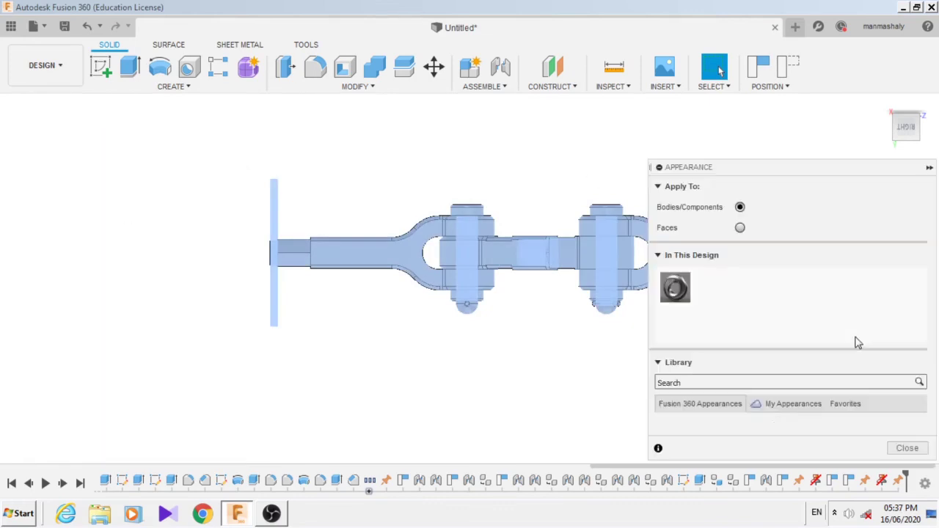
{"action": "scroll", "coordinate": [933, 295], "scroll_direction": "down", "scroll_amount": 5}
{"action": "left_click", "coordinate": [676, 342]}
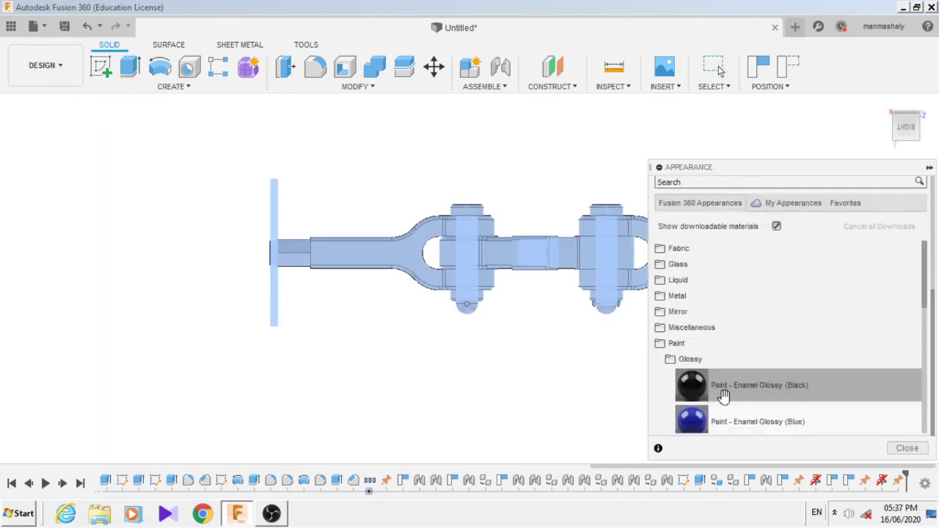
{"action": "left_click_drag", "start_coordinate": [740, 367], "coordinate": [741, 369]}
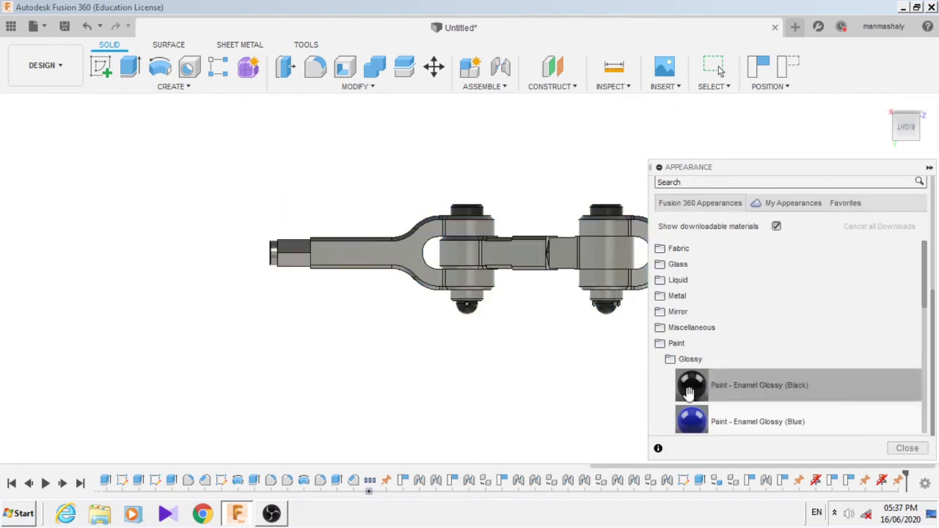
{"action": "scroll", "coordinate": [660, 387], "scroll_direction": "down", "scroll_amount": 3}
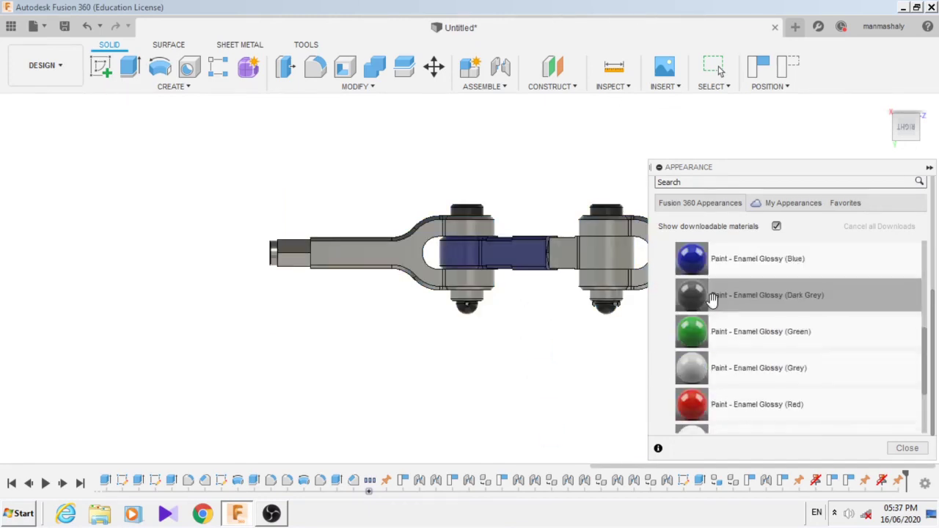
{"action": "scroll", "coordinate": [716, 290], "scroll_direction": "down", "scroll_amount": 2}
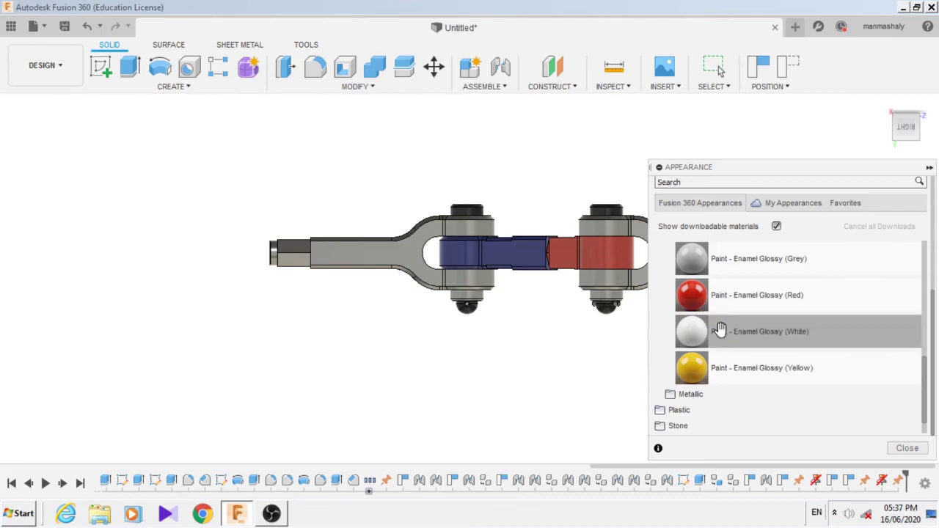
{"action": "left_click_drag", "start_coordinate": [694, 367], "coordinate": [367, 264]}
Give the forked ends a brass metal finish and close the Appearance dialog.
{"action": "scroll", "coordinate": [708, 266], "scroll_direction": "up", "scroll_amount": 2}
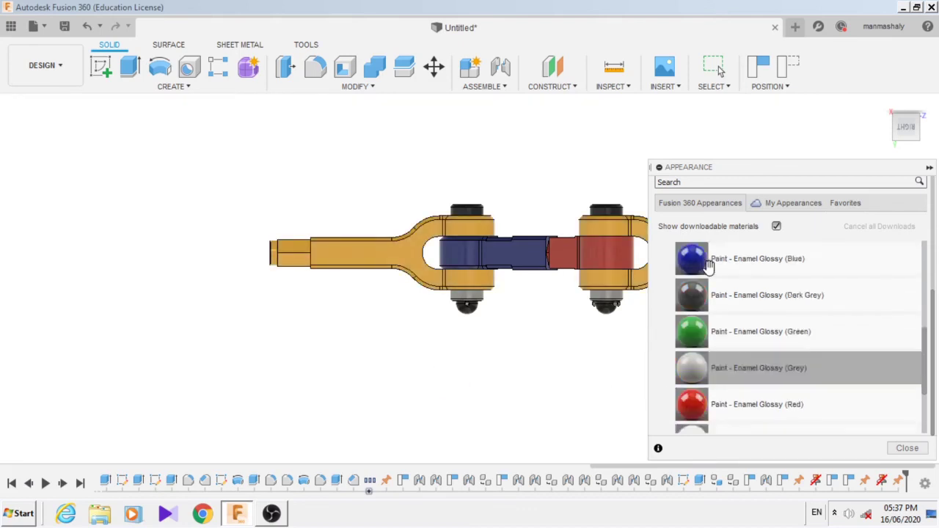
{"action": "scroll", "coordinate": [704, 341], "scroll_direction": "down", "scroll_amount": 3}
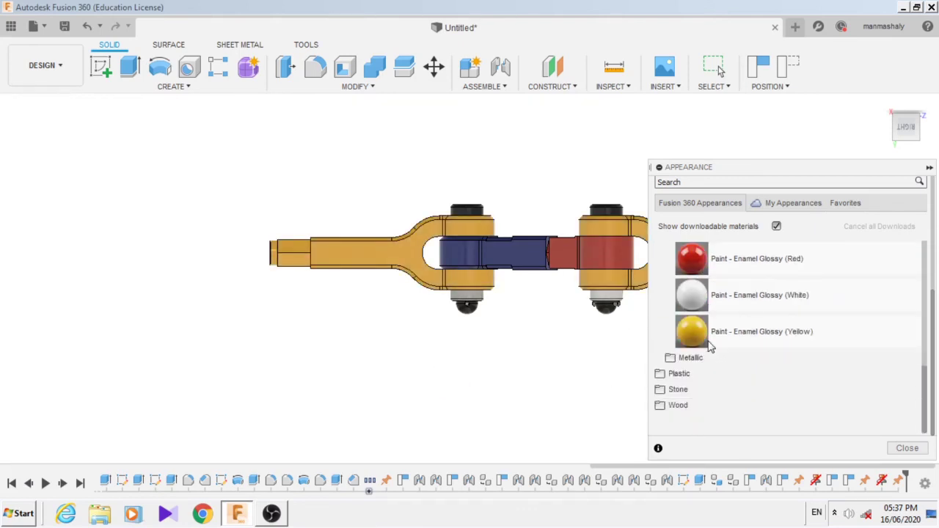
{"action": "scroll", "coordinate": [712, 383], "scroll_direction": "up", "scroll_amount": 3}
{"action": "scroll", "coordinate": [709, 382], "scroll_direction": "up", "scroll_amount": 3}
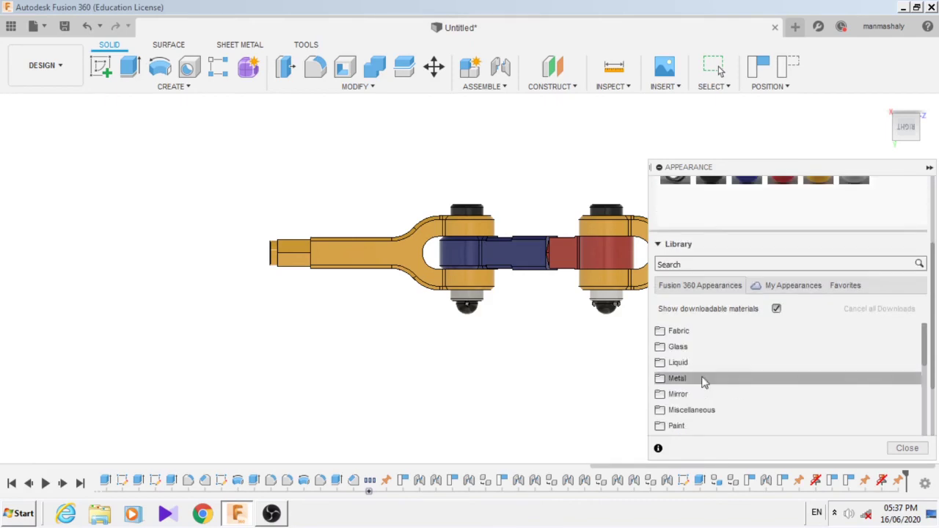
{"action": "left_click", "coordinate": [688, 362]}
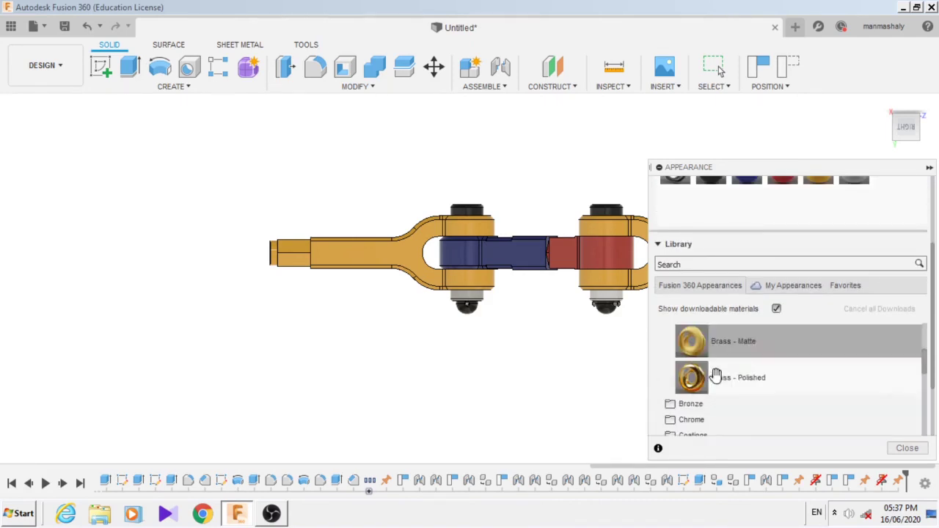
{"action": "left_click_drag", "start_coordinate": [692, 377], "coordinate": [623, 312]}
{"action": "left_click", "coordinate": [907, 448]}
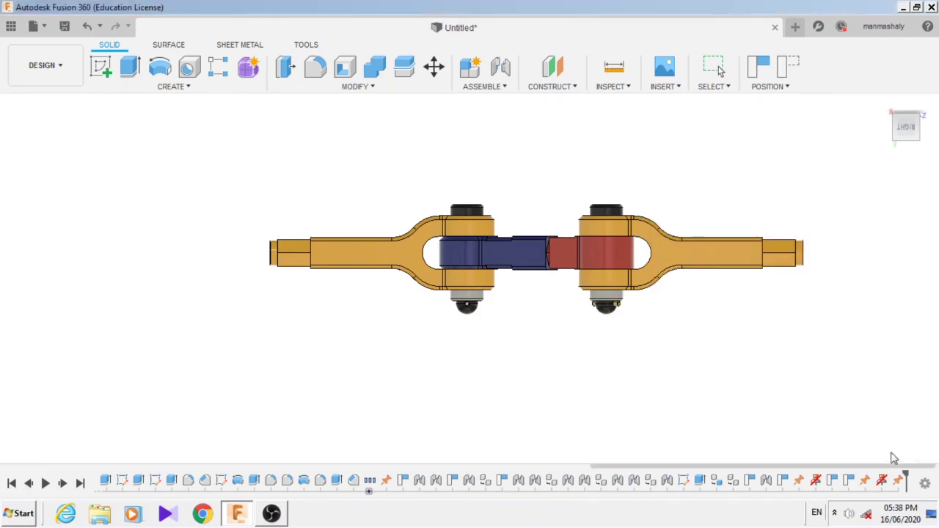
{"action": "mouse_move", "coordinate": [165, 174]}
{"action": "middle_mouse_down", "text": "shift"}
{"action": "mouse_move", "coordinate": [346, 268]}
{"action": "mouse_move", "coordinate": [556, 311]}
{"action": "mouse_move", "coordinate": [531, 409]}
{"action": "mouse_move", "coordinate": [301, 397]}
{"action": "mouse_move", "coordinate": [325, 451]}
{"action": "middle_mouse_up", "text": "shift"}
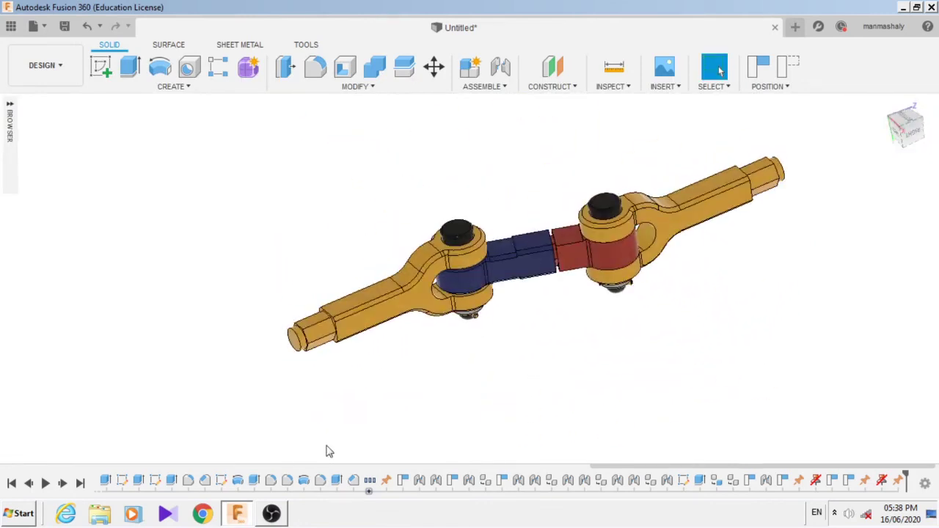